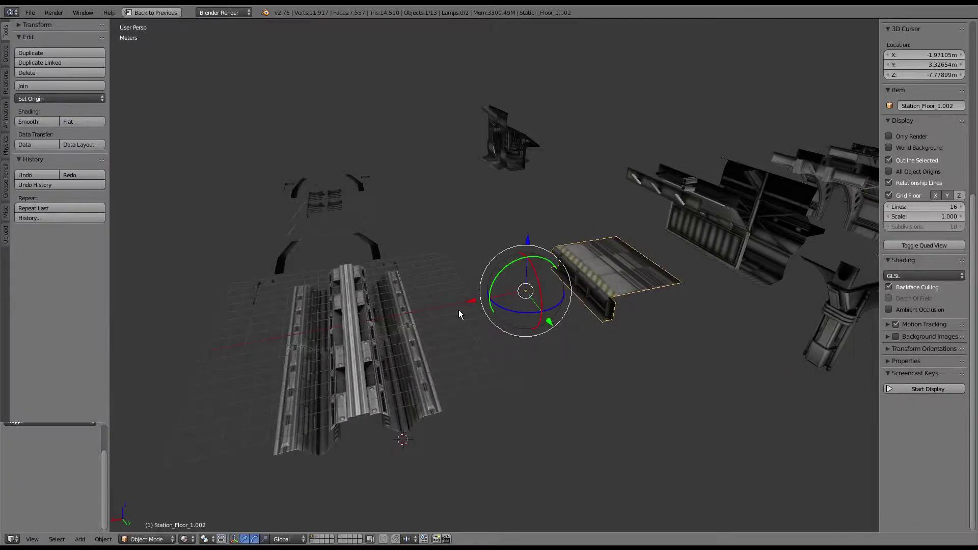
Move the floor piece along X so it sits beside the rail section
left_click_drag(470, 303, 293, 340)
middle_click_drag(292, 340, 365, 312)
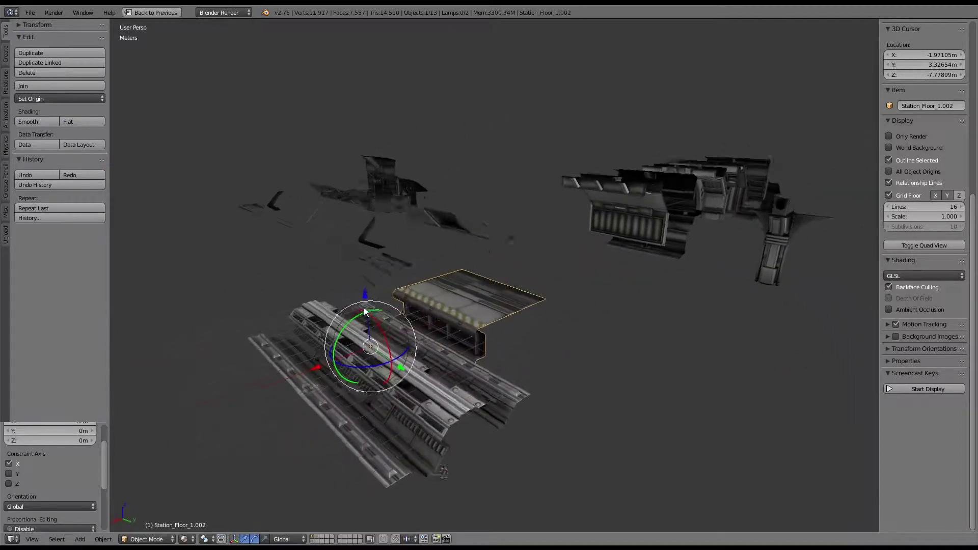
key("g")
key("x")
left_click(437, 316)
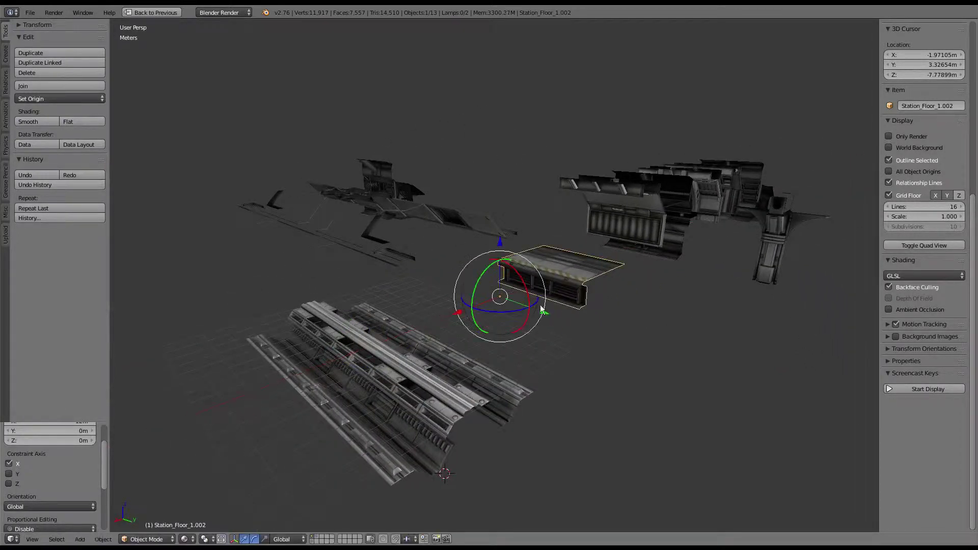
middle_click_drag(438, 316, 523, 309)
key("alt+d")
right_click(454, 309)
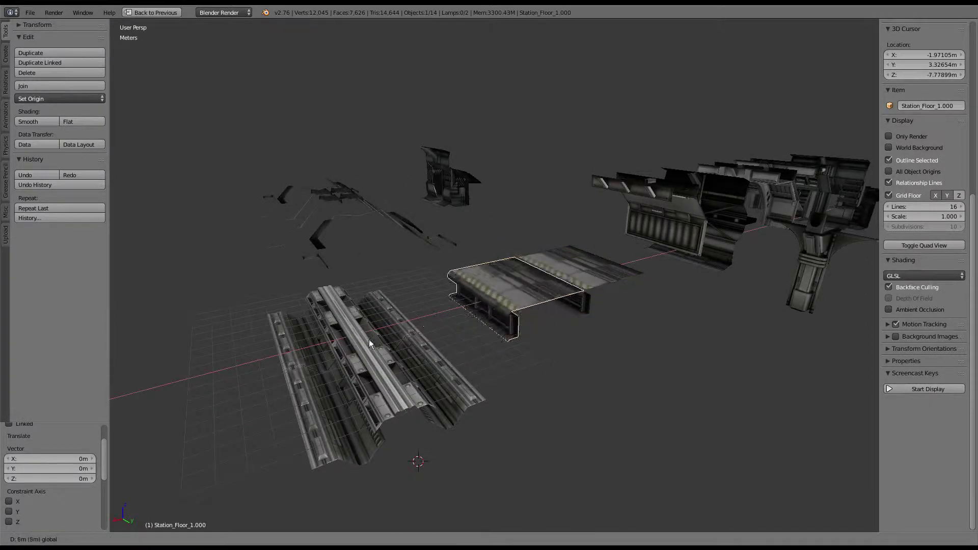
Slide the floor slab along Y against the rails and add a copy 8 m along Y
key("Return")
middle_click_drag(313, 364, 573, 383)
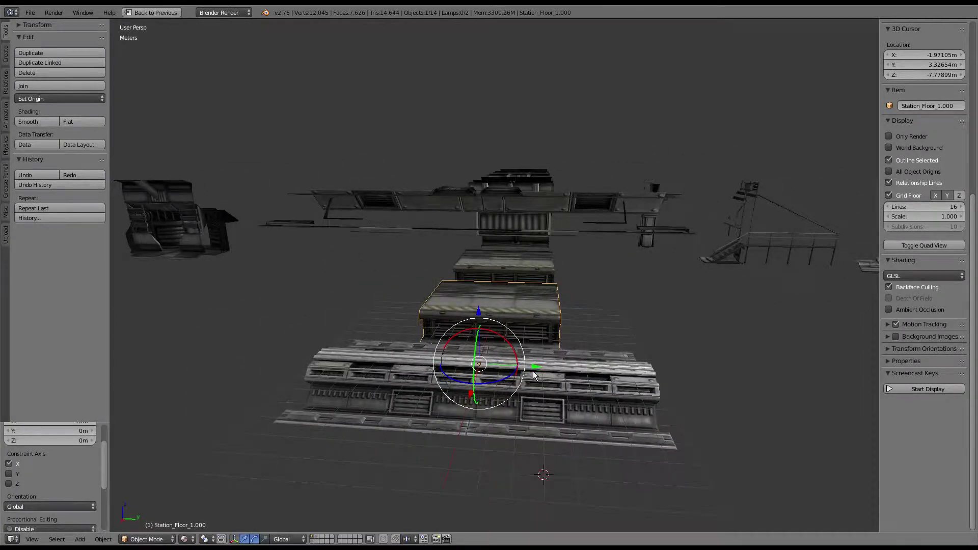
left_click_drag(533, 371, 473, 369)
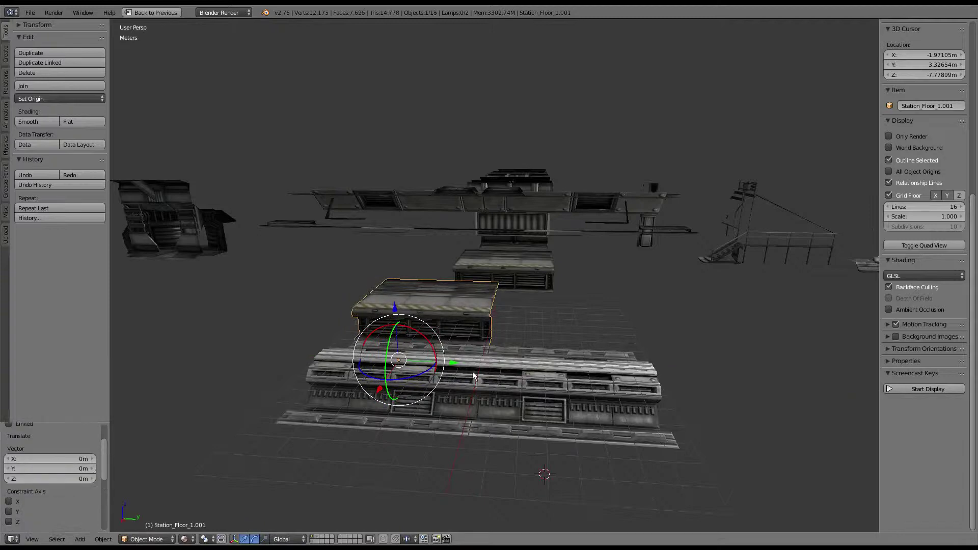
key("shift+d")
key("y")
key("Return")
mouse_move(622, 313)
middle_mouse_down()
mouse_move(573, 324)
mouse_move(546, 310)
middle_mouse_up()
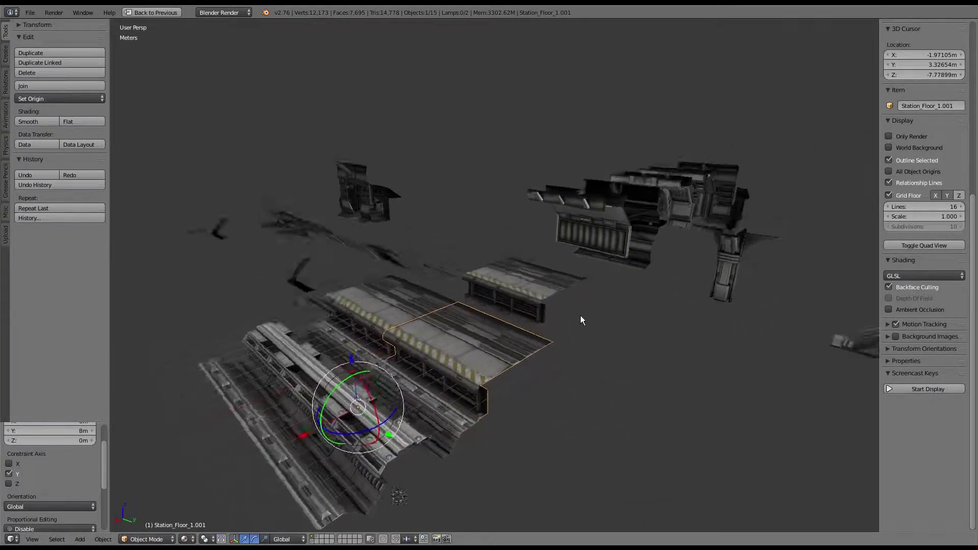
right_click(534, 288)
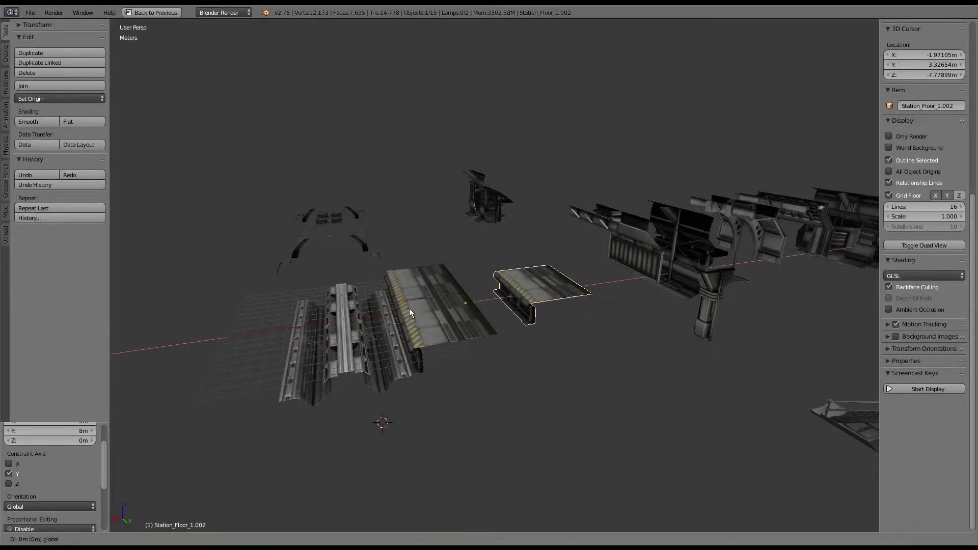
middle_click_drag(735, 247, 696, 259)
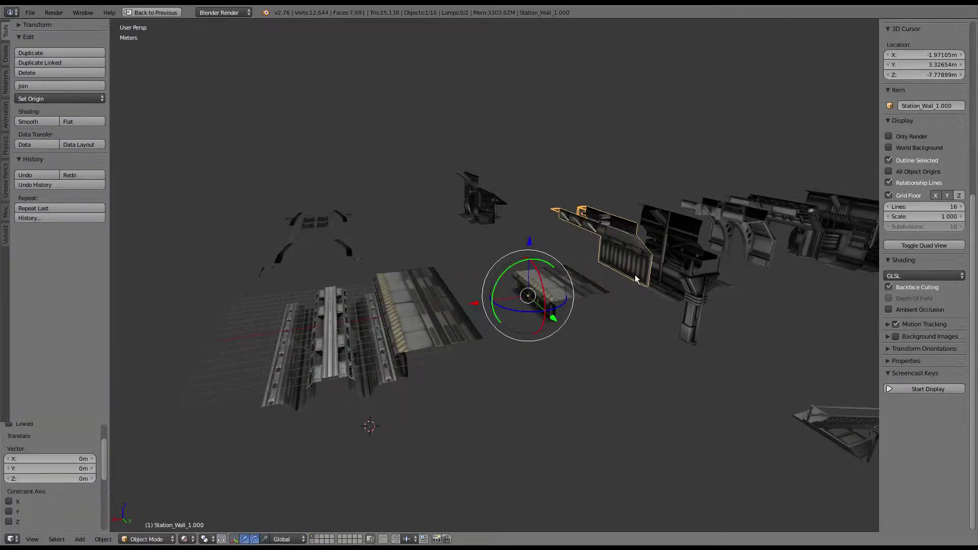
Place the wall panel behind the floor and add wall copies along Y, one 8 m over
key("x")
left_click(280, 320)
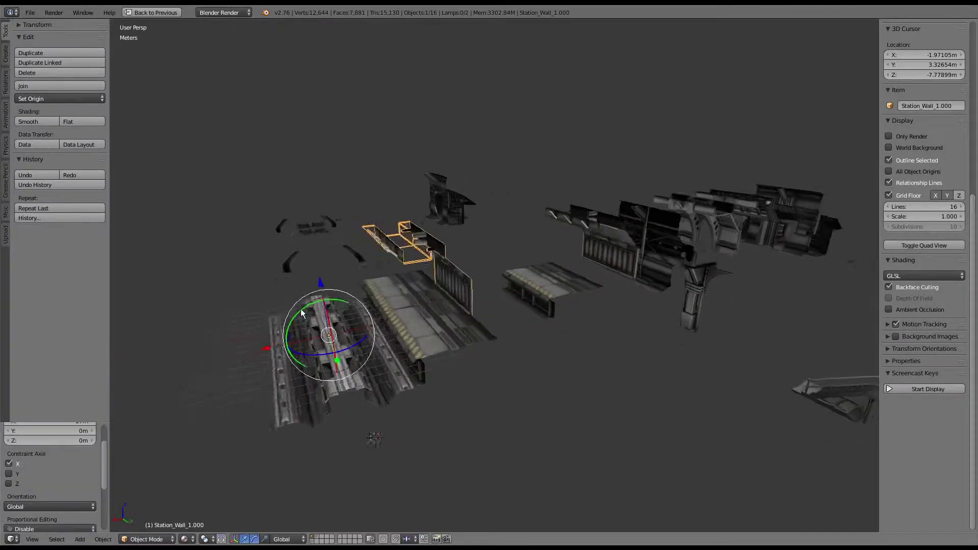
mouse_move(281, 320)
middle_mouse_down()
mouse_move(374, 289)
mouse_move(458, 371)
middle_mouse_up()
key("shift+d")
key("y")
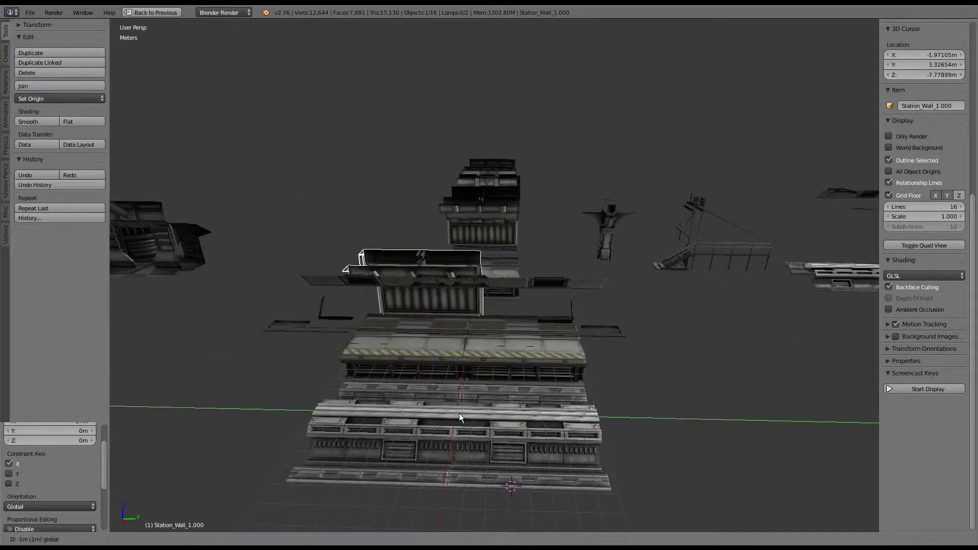
left_click(451, 414)
key("shift+d")
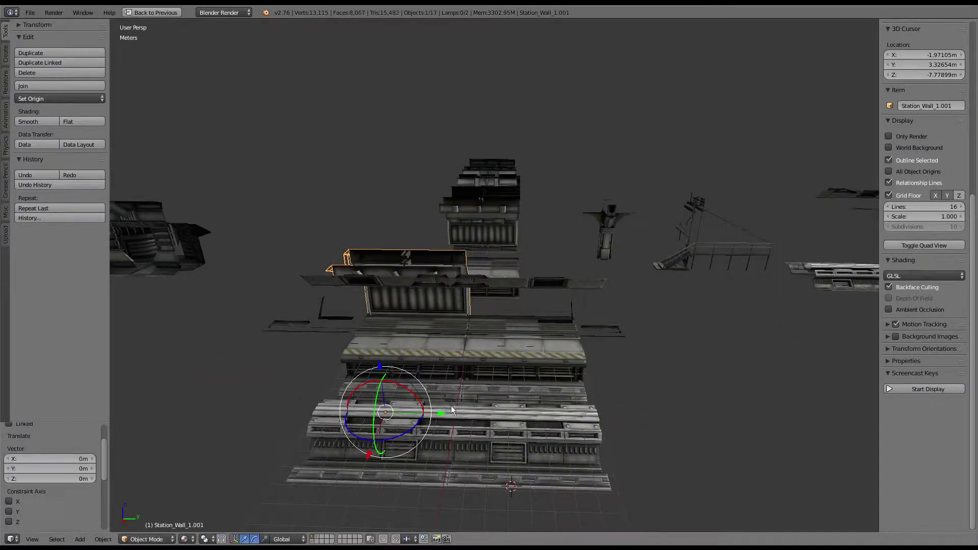
key("y")
left_click(589, 399)
Select the rail section and floor slabs together for joining
middle_click_drag(617, 361, 562, 332)
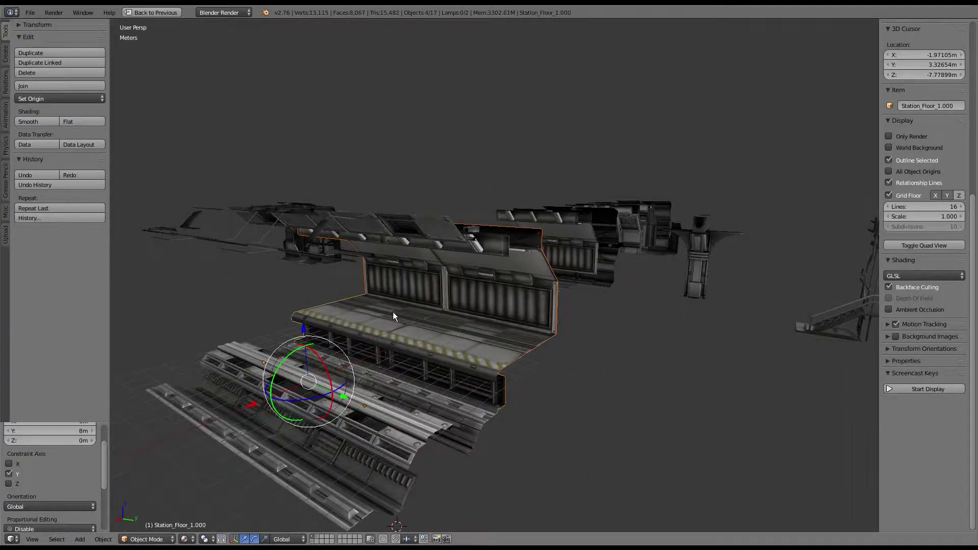
middle_click_drag(394, 316, 446, 315)
middle_click_drag(537, 347, 525, 339)
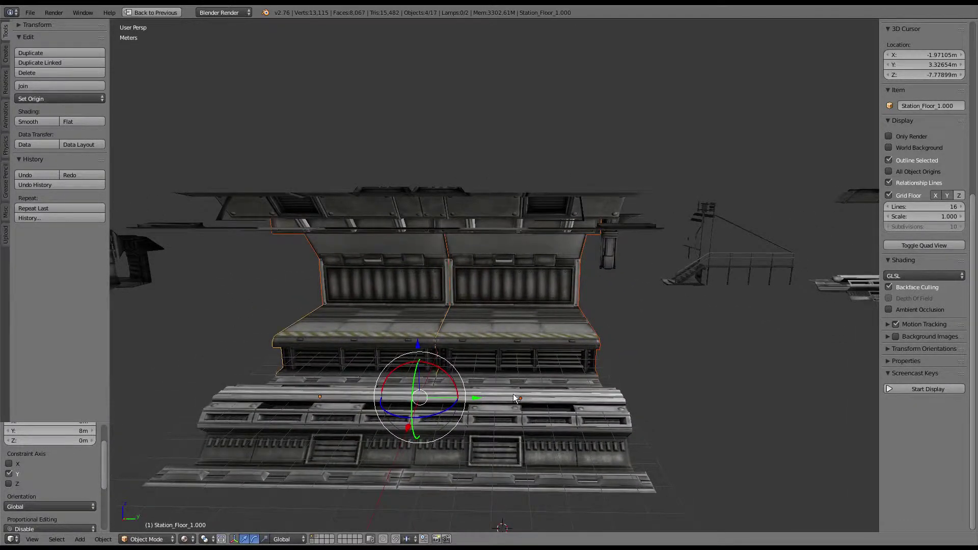
right_click(512, 357)
right_click(510, 359)
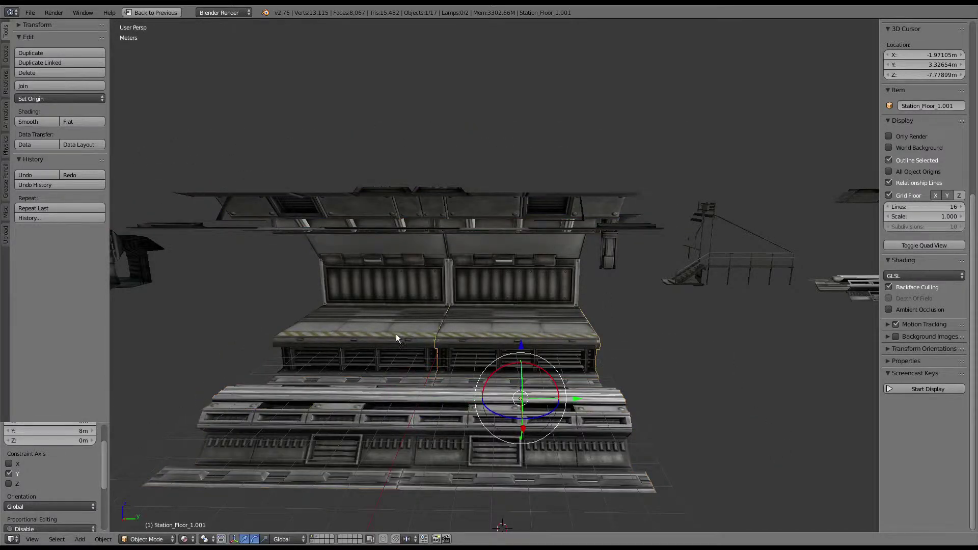
mouse_move(494, 275)
middle_mouse_down()
mouse_move(521, 325)
mouse_move(588, 274)
mouse_move(511, 257)
mouse_move(426, 296)
mouse_move(488, 294)
mouse_move(509, 327)
middle_mouse_up()
middle_click_drag(450, 358, 466, 352)
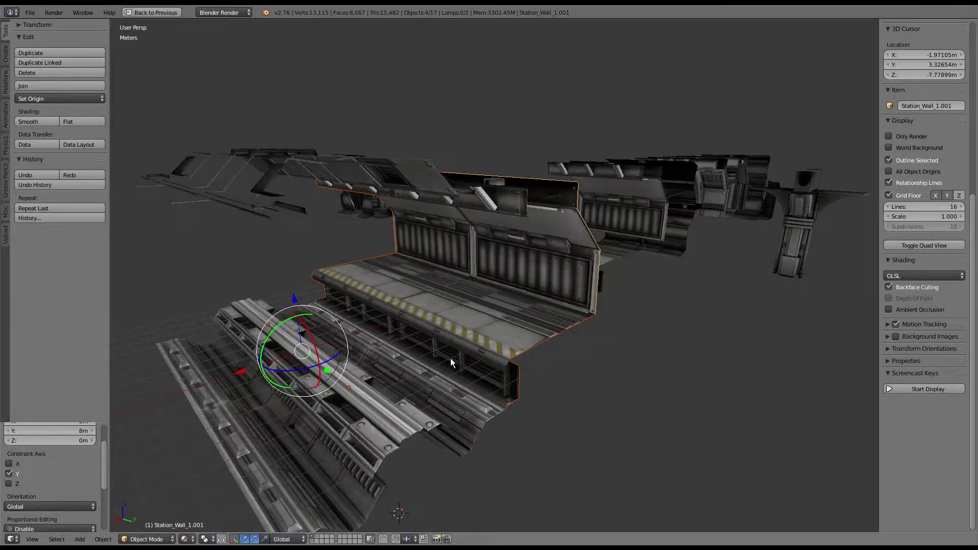
key("i")
left_click(633, 277)
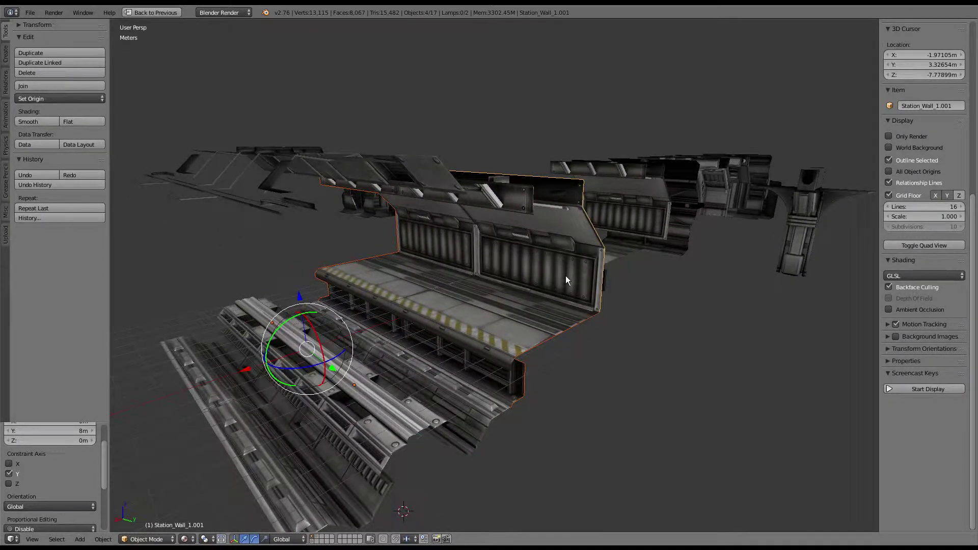
Join the selected platform pieces with Ctrl+J and apply the joined object's scale
key("ctrl+j")
key("ctrl+a")
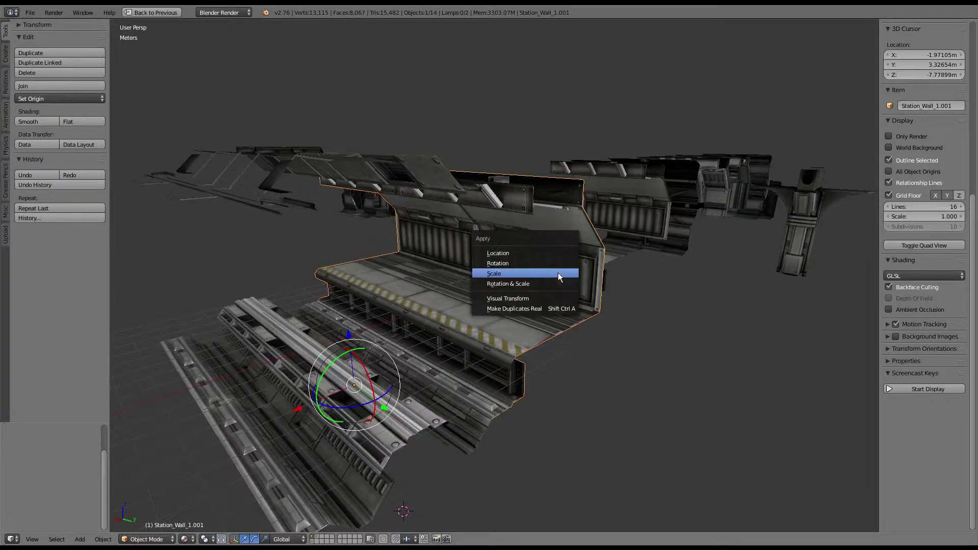
left_click(555, 246)
key("g")
left_click(389, 332)
mouse_move(389, 333)
middle_mouse_down()
mouse_move(576, 315)
mouse_move(479, 316)
mouse_move(547, 270)
mouse_move(660, 280)
mouse_move(671, 312)
middle_mouse_up()
key("a")
Duplicate the support pillar and position the copy along X and Y near the wall
right_click(662, 256)
key("shift+d")
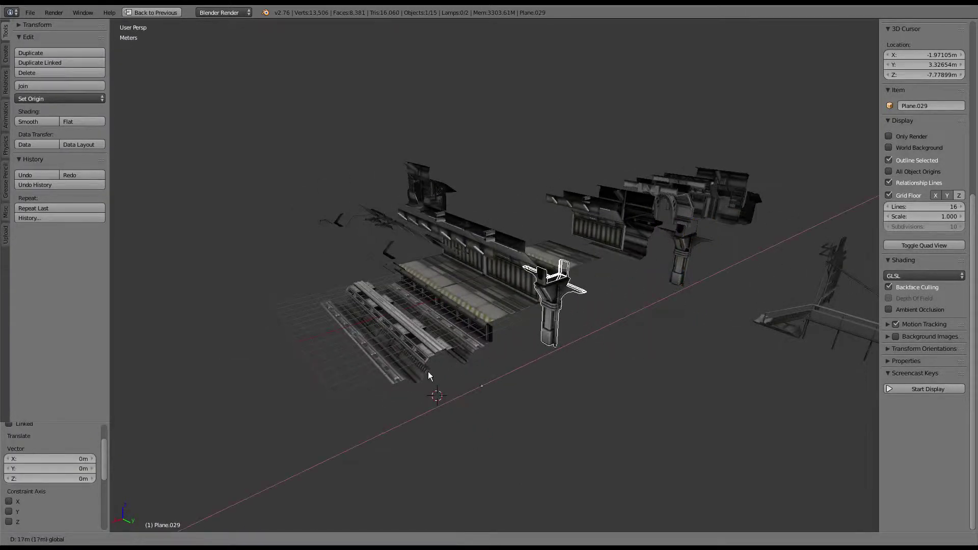
left_click(428, 377)
key("g")
key("y")
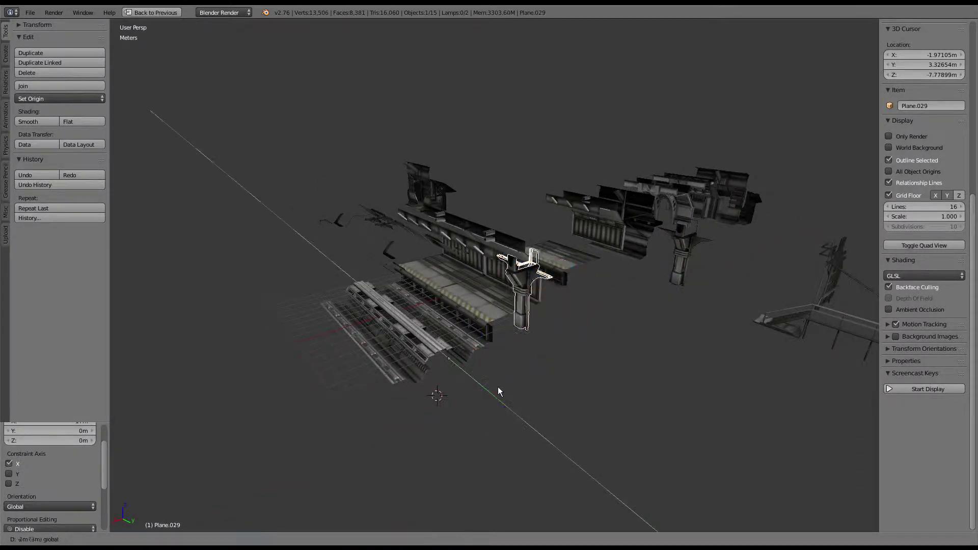
left_click(480, 371)
middle_click_drag(481, 371, 544, 346)
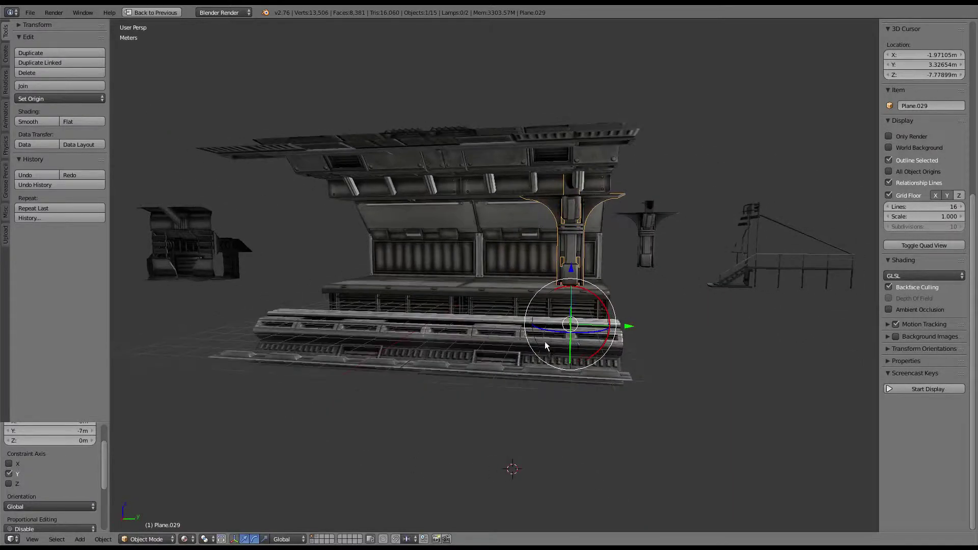
middle_click_drag(629, 332, 506, 308)
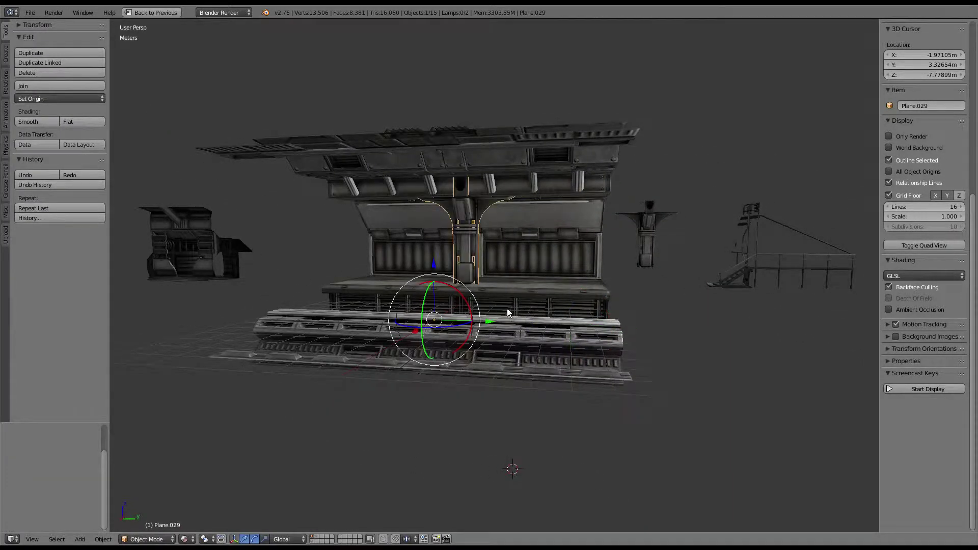
scroll(507, 308, "up", 2)
Slide the pillar 4 m along Y against the wall and add a second pillar 8 m further
key("g")
key("y")
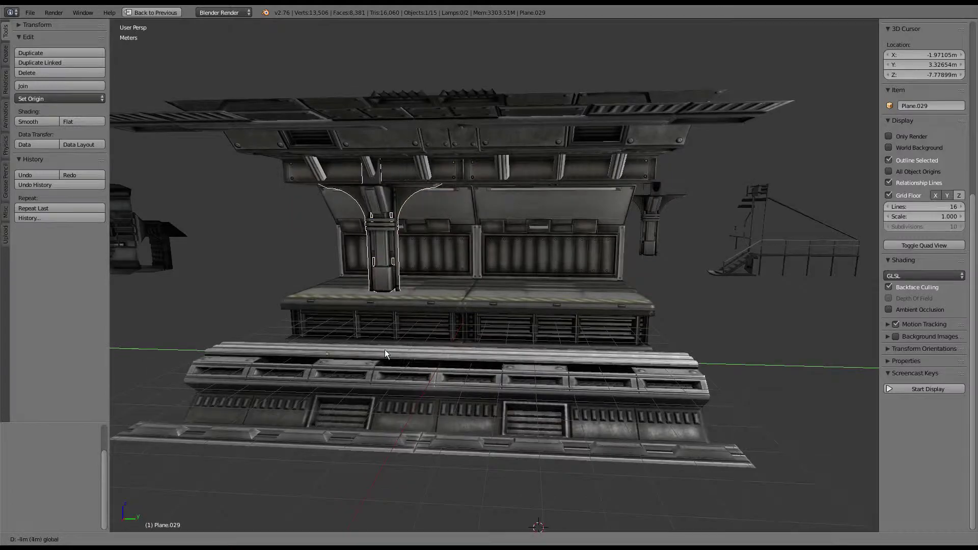
left_click(384, 349)
mouse_move(385, 349)
middle_mouse_down()
mouse_move(430, 325)
mouse_move(407, 343)
mouse_move(347, 341)
mouse_move(403, 322)
mouse_move(417, 339)
middle_mouse_up()
key("shift+d")
key("y")
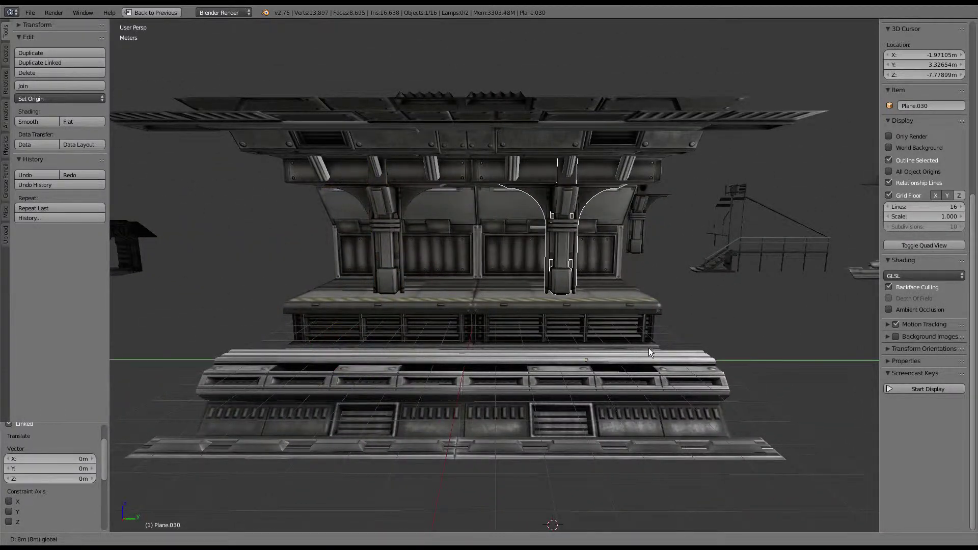
left_click(649, 348)
key("a")
Select the wall along with the pillars and merge them into the wall object
mouse_move(618, 326)
middle_mouse_down()
mouse_move(525, 332)
mouse_move(572, 348)
mouse_move(659, 340)
mouse_move(429, 253)
middle_mouse_up()
scroll(525, 332, "up", 5)
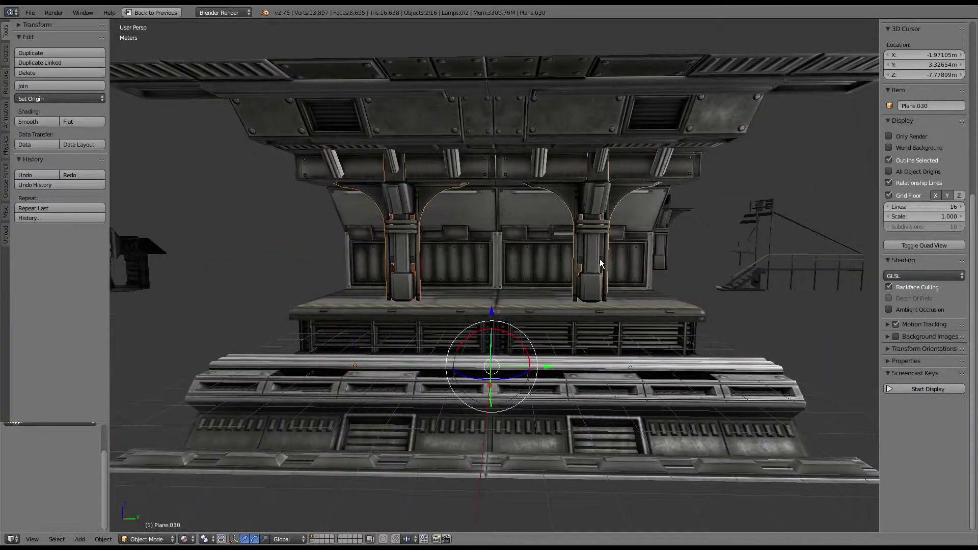
right_click(552, 300, "shift")
mouse_move(563, 268)
middle_mouse_down()
mouse_move(515, 274)
mouse_move(486, 312)
mouse_move(504, 301)
mouse_move(457, 287)
mouse_move(523, 301)
mouse_move(609, 291)
mouse_move(481, 282)
mouse_move(591, 282)
mouse_move(584, 312)
mouse_move(514, 290)
mouse_move(347, 290)
mouse_move(510, 338)
mouse_move(402, 333)
mouse_move(425, 338)
middle_mouse_up()
key("a")
right_click(591, 283)
Select the rail and platform pieces and move them together along the X axis
right_click(426, 339, "shift")
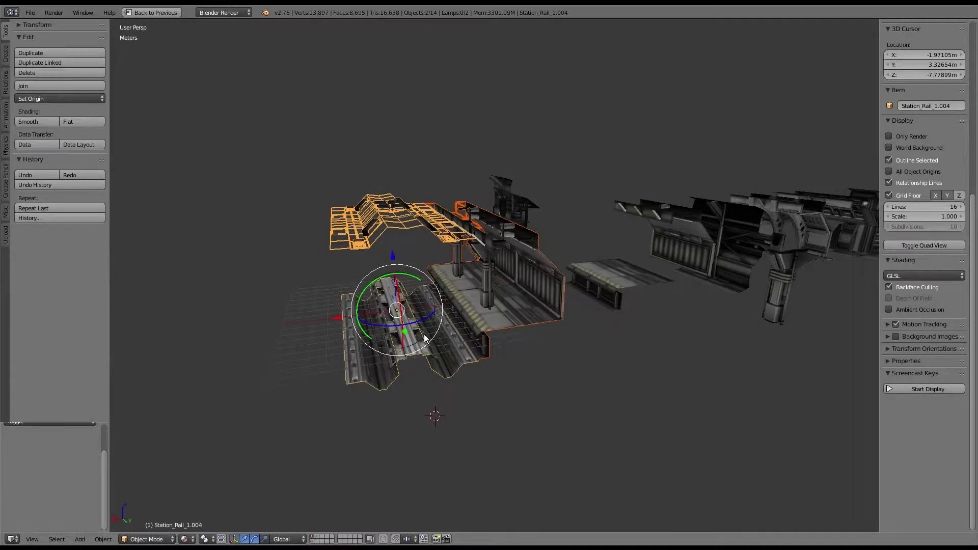
key("a")
key("ctrl+z")
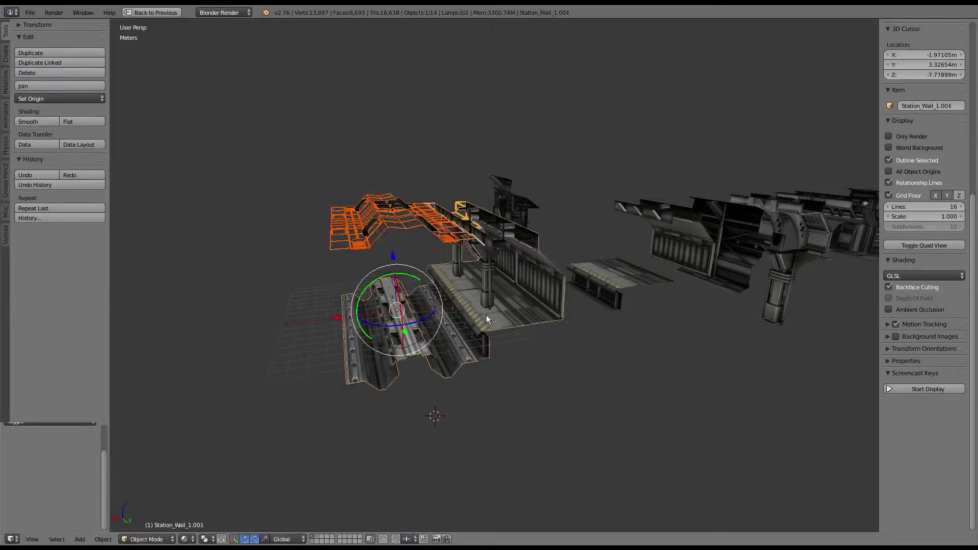
key("g")
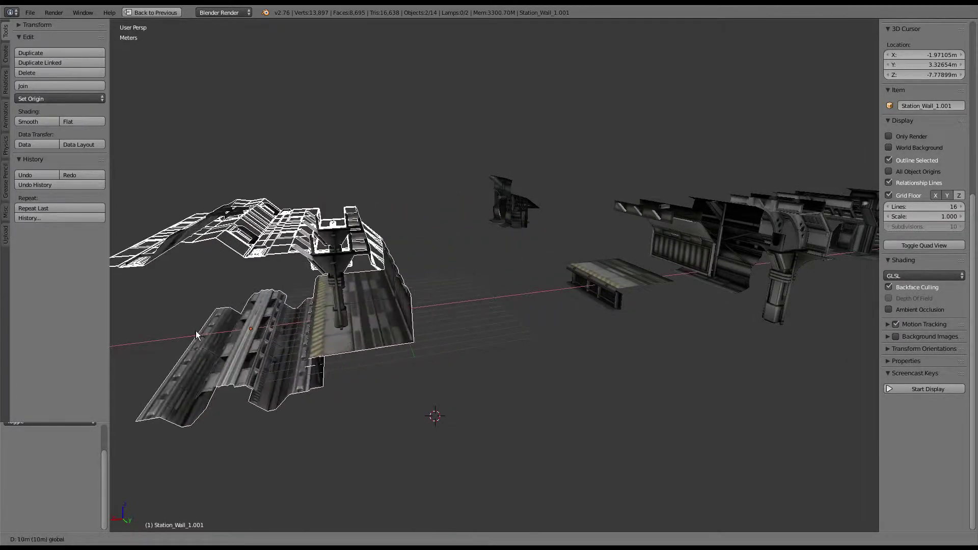
left_click(133, 338)
mouse_move(132, 338)
middle_mouse_down()
mouse_move(375, 273)
mouse_move(331, 288)
middle_mouse_up()
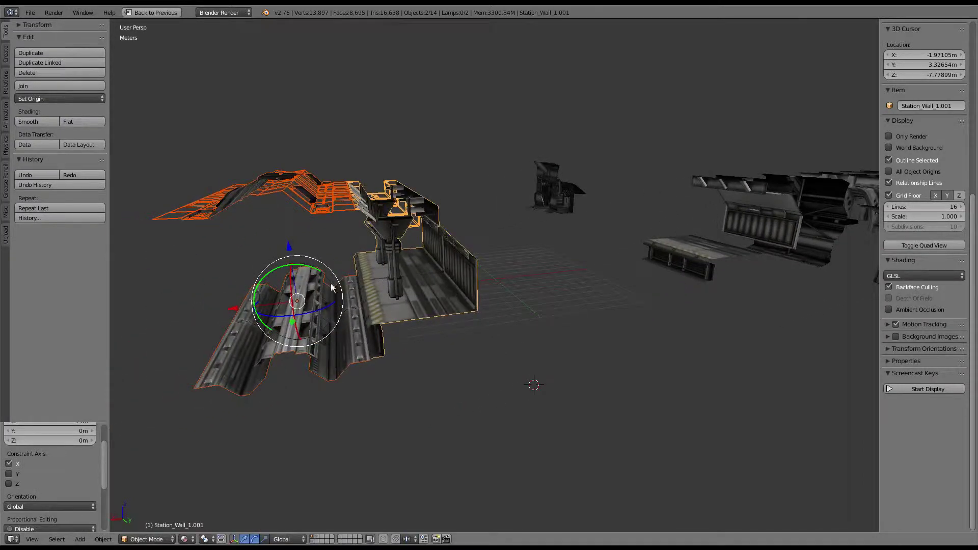
key("g")
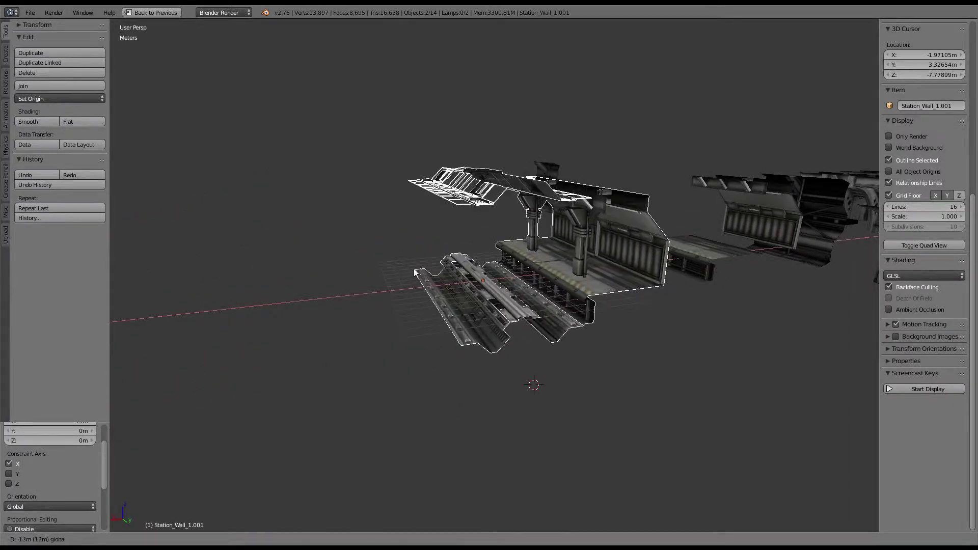
left_click(424, 271)
mouse_move(426, 268)
middle_mouse_down()
mouse_move(406, 243)
mouse_move(448, 276)
mouse_move(543, 311)
middle_mouse_up()
mouse_move(713, 265)
middle_mouse_down()
mouse_move(532, 264)
mouse_move(610, 273)
middle_mouse_up()
Rotate the curved side-tunnel wall Plane.029 185° around Z to face the rails
right_click(553, 260)
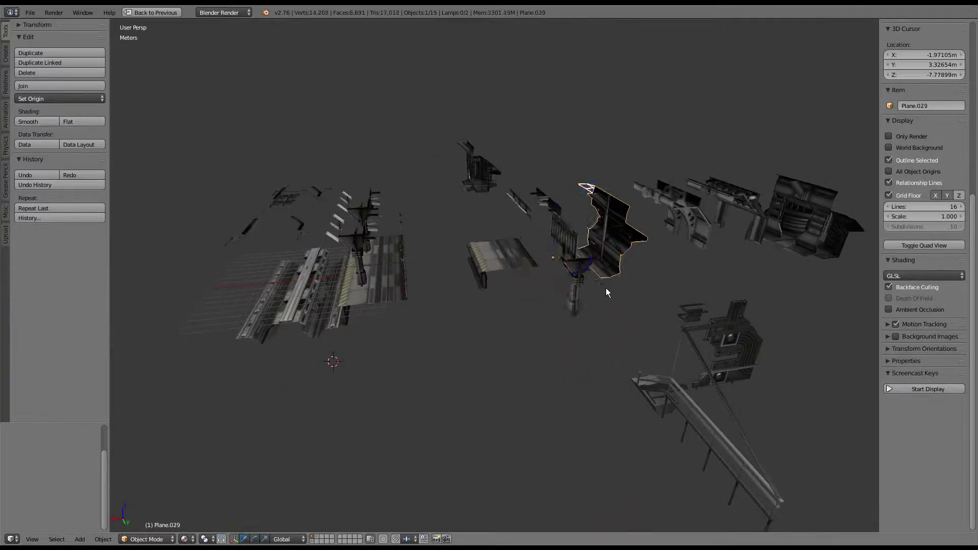
left_click(163, 284)
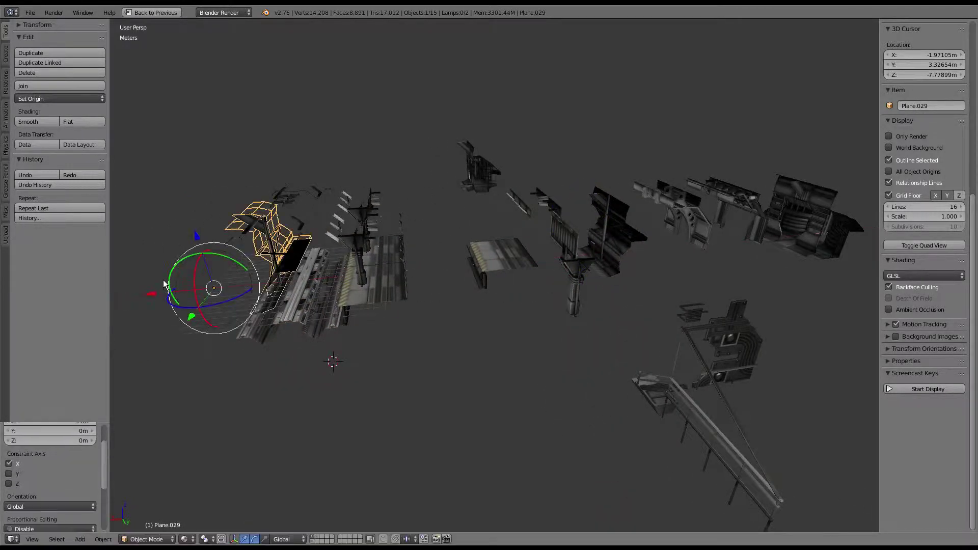
key("KP_Decimal")
left_click_drag(446, 316, 360, 240)
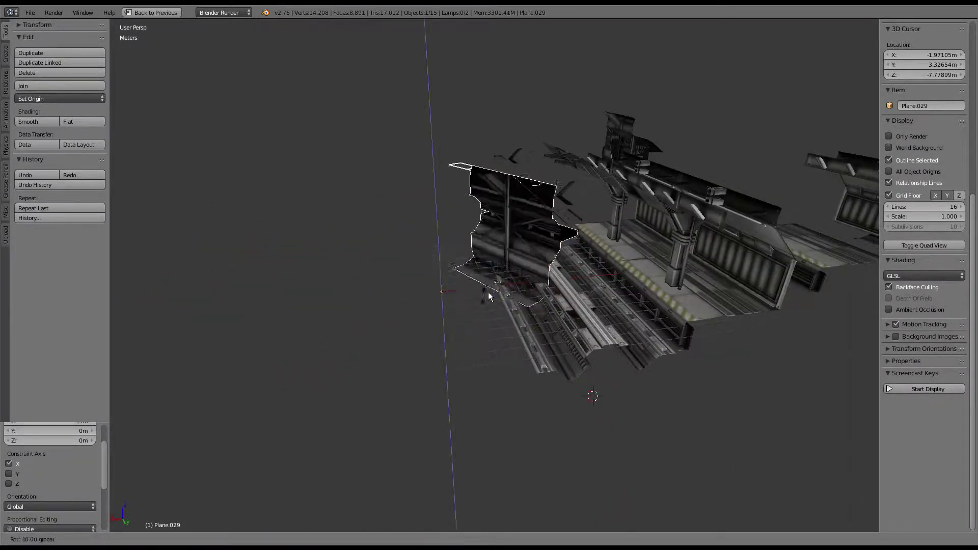
left_click(366, 236)
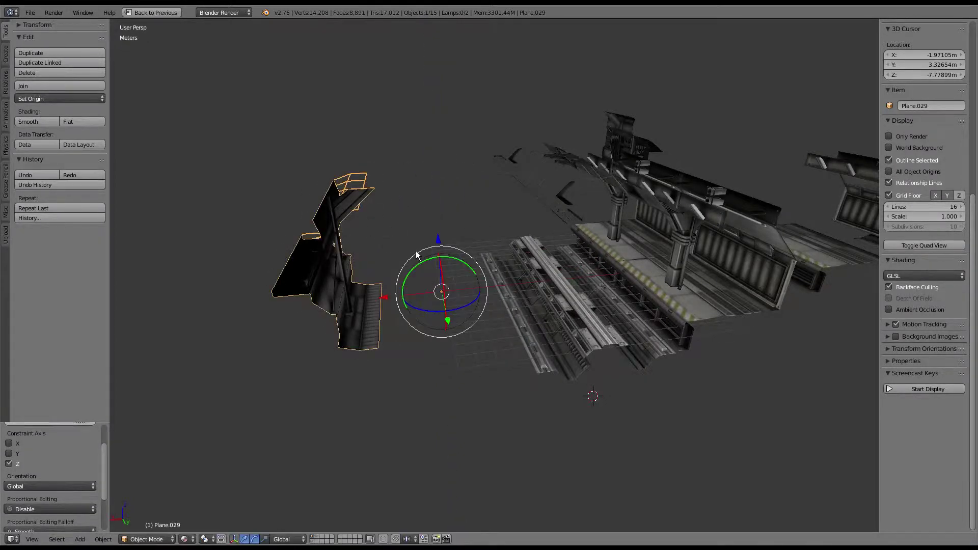
key("ctrl+z")
scroll(569, 290, "up", 2)
mouse_move(569, 289)
middle_mouse_down()
mouse_move(725, 280)
mouse_move(443, 361)
middle_mouse_up()
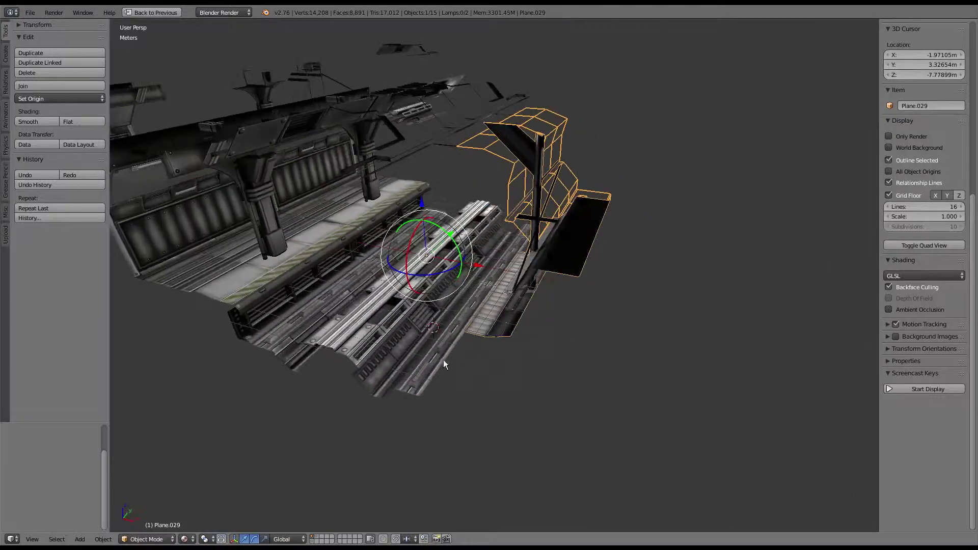
Move the curved wall 4 m along Y and add a copy 8 m further along Y
key("g")
key("y")
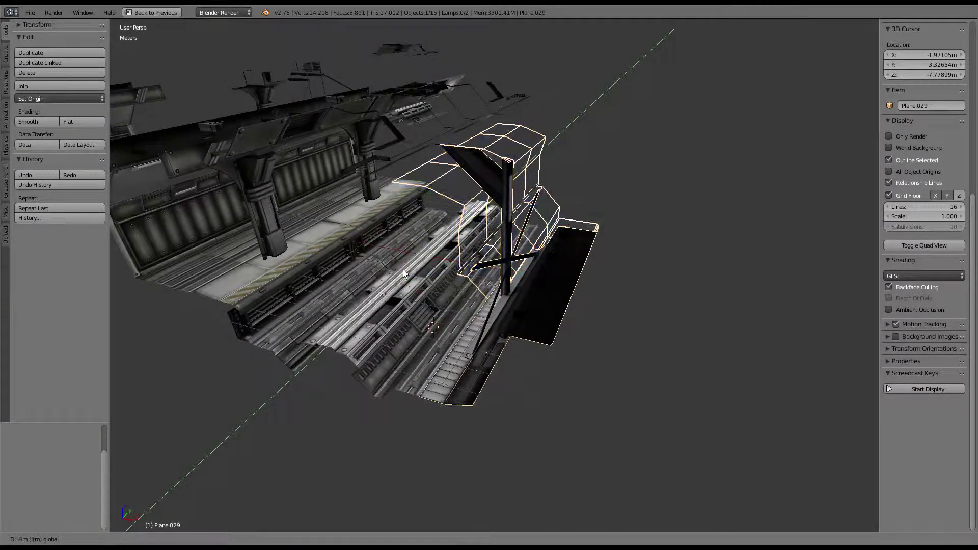
left_click(404, 269)
mouse_move(403, 270)
middle_mouse_down()
mouse_move(435, 343)
mouse_move(466, 331)
middle_mouse_up()
key("shift+d")
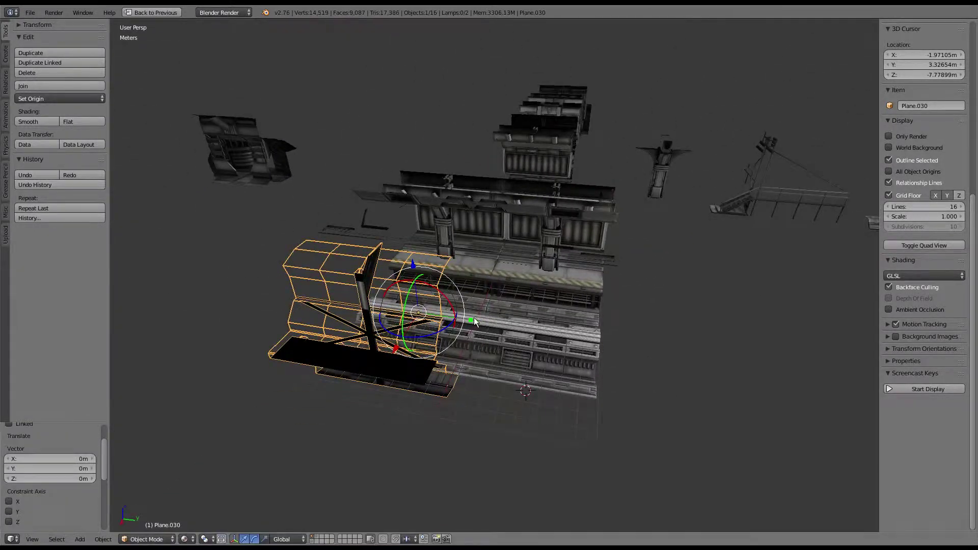
key("y")
left_click(592, 326)
mouse_move(593, 326)
middle_mouse_down()
mouse_move(364, 274)
mouse_move(557, 299)
mouse_move(514, 286)
mouse_move(591, 308)
mouse_move(528, 354)
mouse_move(530, 403)
mouse_move(512, 407)
mouse_move(513, 350)
mouse_move(499, 327)
mouse_move(475, 320)
mouse_move(515, 322)
mouse_move(499, 339)
mouse_move(440, 325)
middle_mouse_up()
scroll(479, 279, "up", 2)
scroll(544, 308, "up", 3)
scroll(557, 298, "down", 5)
scroll(440, 326, "up", 2)
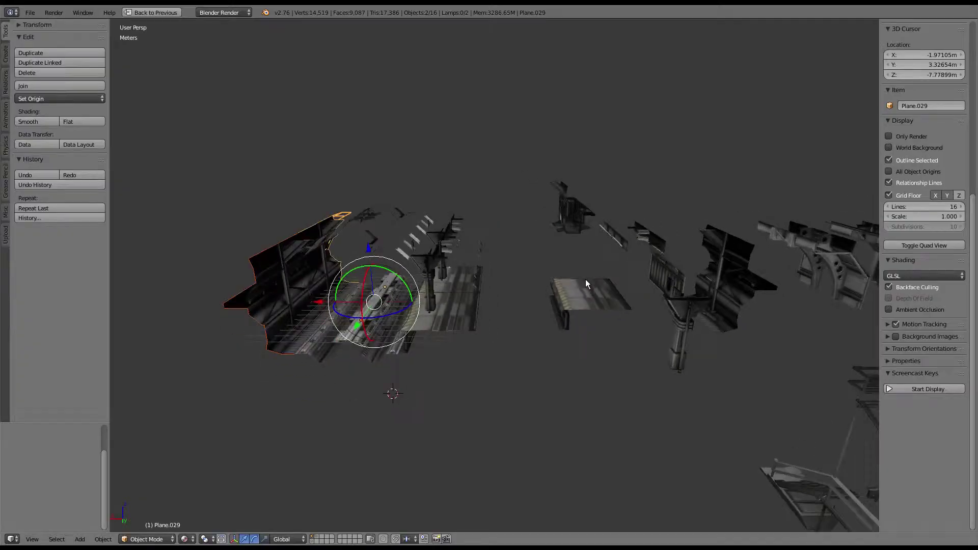
Make the wall pieces single-user objects (Object & Data) and apply their location
middle_click_drag(586, 279, 591, 275)
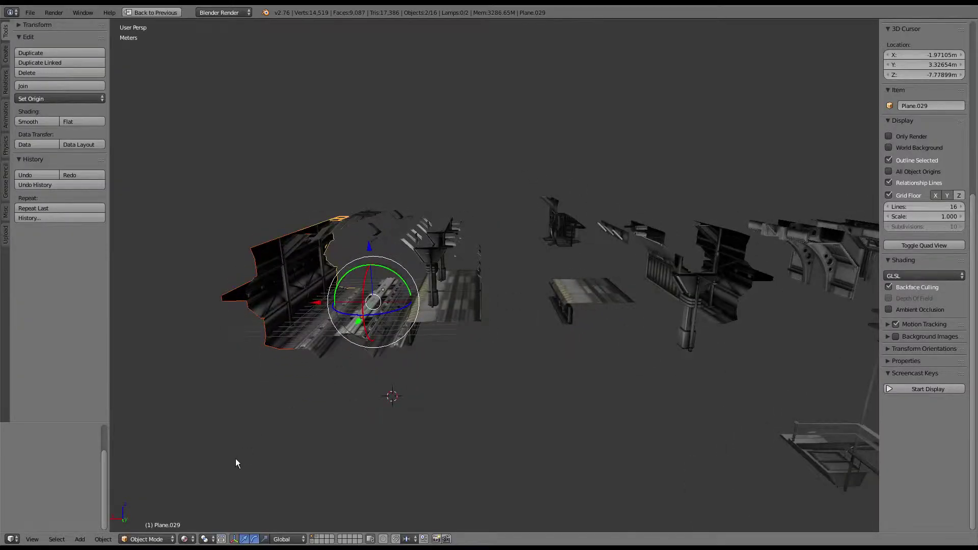
left_click(103, 539)
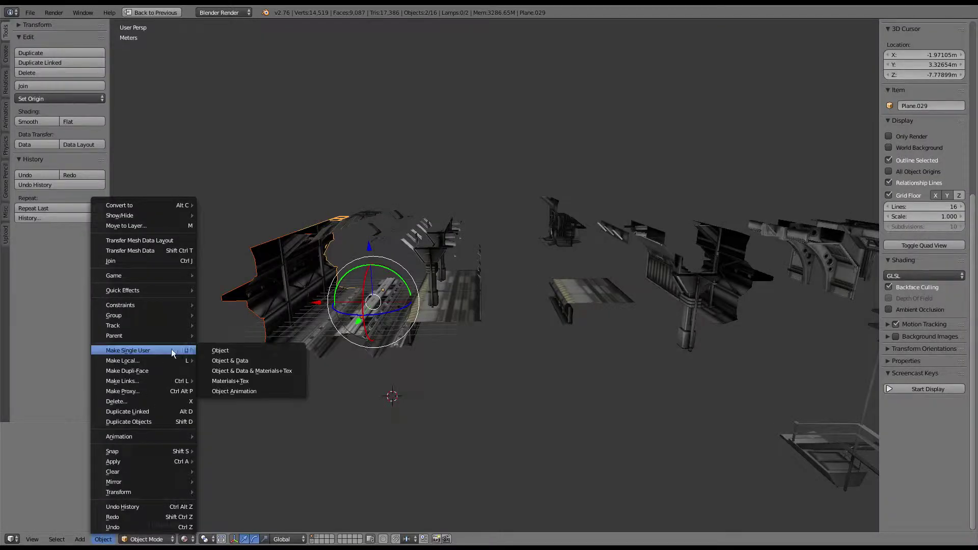
left_click(214, 360)
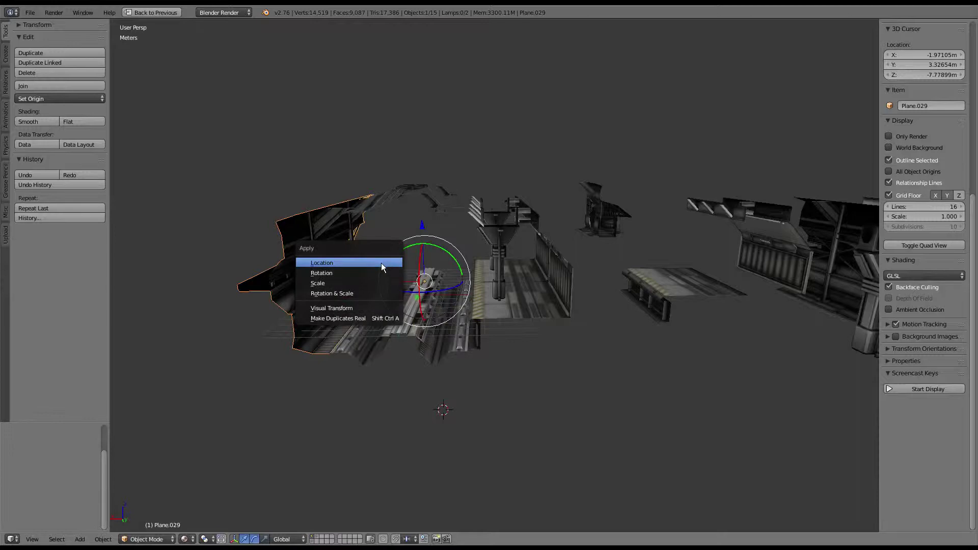
key("Escape")
key("a")
Slide the curved wall along X so it lines the track beside the rails
mouse_move(382, 263)
middle_mouse_down()
mouse_move(388, 284)
mouse_move(512, 262)
mouse_move(516, 302)
middle_mouse_up()
scroll(387, 284, "up", 4)
scroll(387, 284, "up", 4)
right_click(388, 285)
scroll(392, 255, "down", 5)
scroll(512, 262, "up", 4)
scroll(503, 255, "down", 3)
scroll(517, 256, "down", 3)
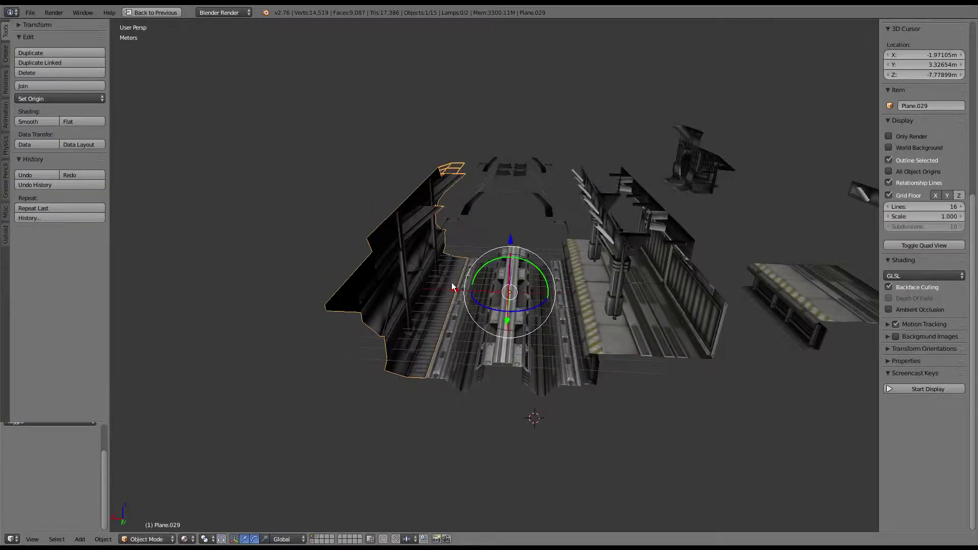
key("g")
key("x")
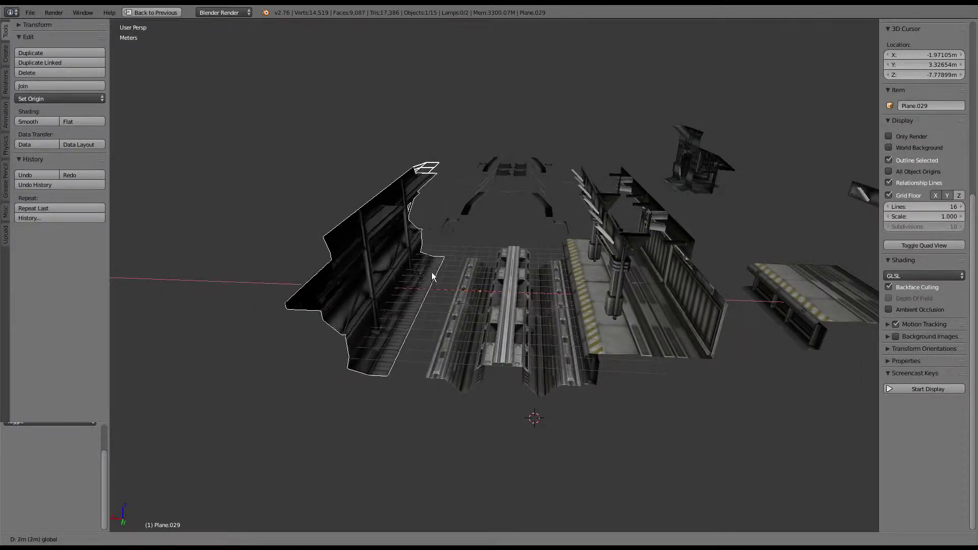
left_click(451, 272)
mouse_move(453, 271)
middle_mouse_down()
mouse_move(494, 247)
mouse_move(466, 298)
middle_mouse_up()
key("a")
Shift the Station_Wall_1.001 piece into line along the corridor
scroll(376, 287, "down", 6)
right_click(443, 284)
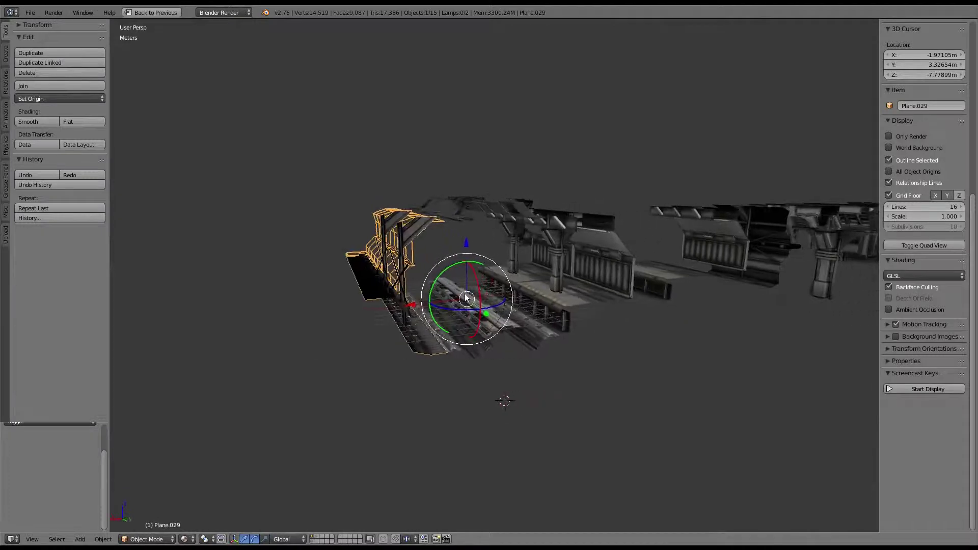
scroll(467, 298, "up", 2)
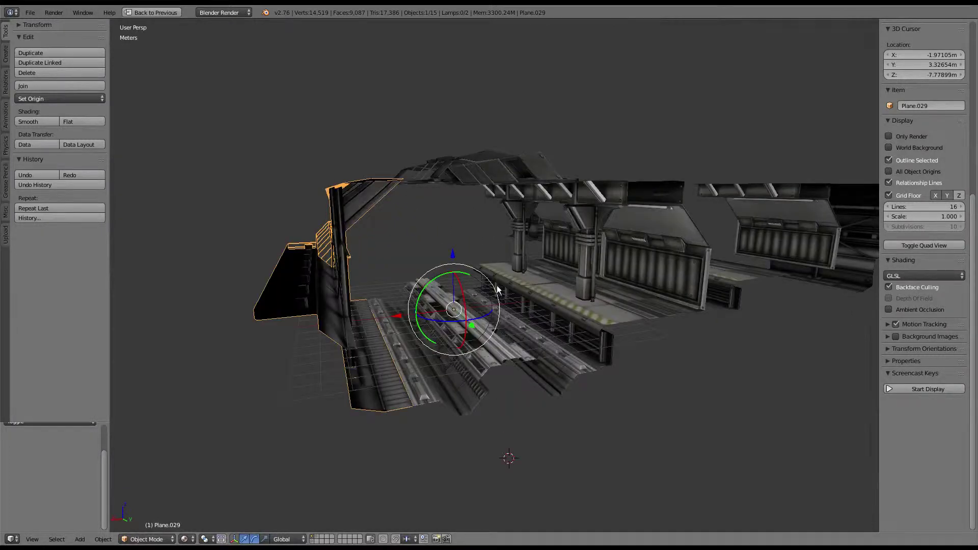
middle_click_drag(502, 298, 491, 300)
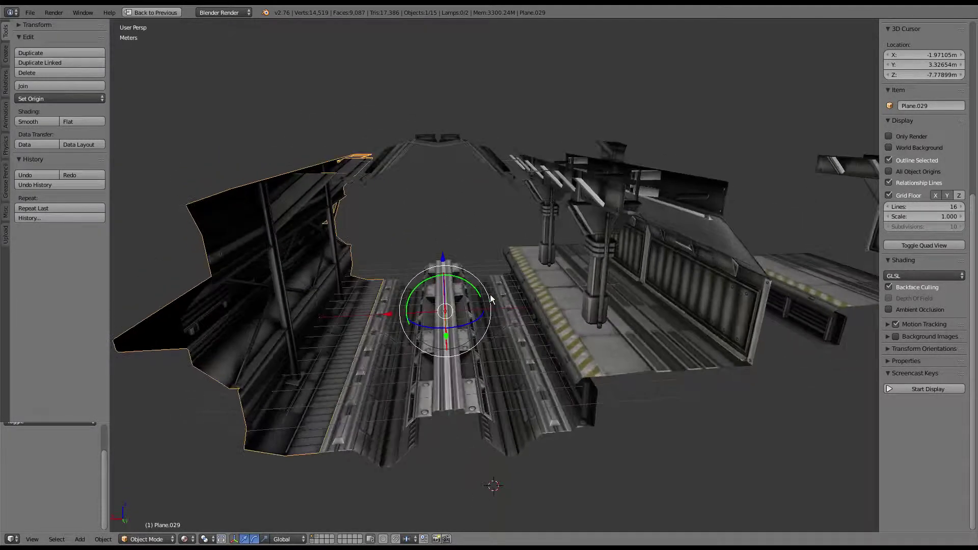
scroll(491, 289, "up", 4)
middle_click_drag(492, 277, 470, 304)
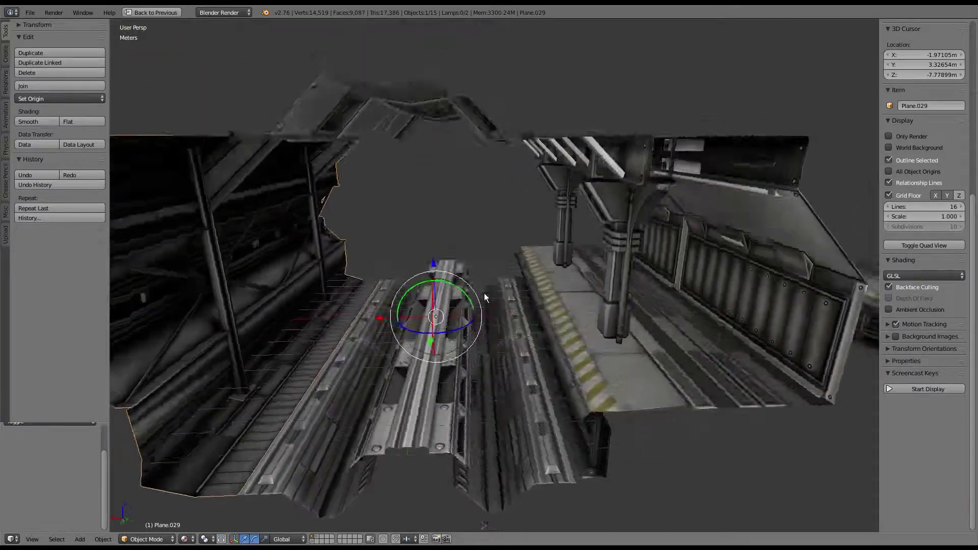
scroll(470, 305, "down", 3)
mouse_move(538, 286)
middle_mouse_down()
mouse_move(568, 259)
mouse_move(391, 316)
middle_mouse_up()
right_click(391, 316)
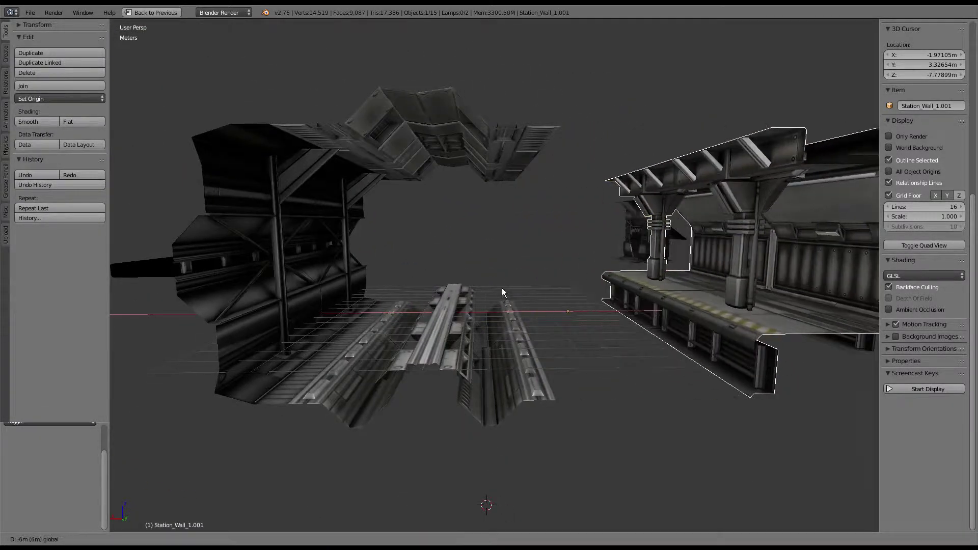
left_click_drag(391, 316, 395, 292)
left_click(395, 292)
mouse_move(394, 292)
middle_mouse_down()
mouse_move(478, 283)
mouse_move(377, 288)
mouse_move(482, 279)
mouse_move(541, 312)
middle_mouse_up()
Duplicate the Station_Rail_1.004 rail section and offset the copy 16 m along Y
key("a")
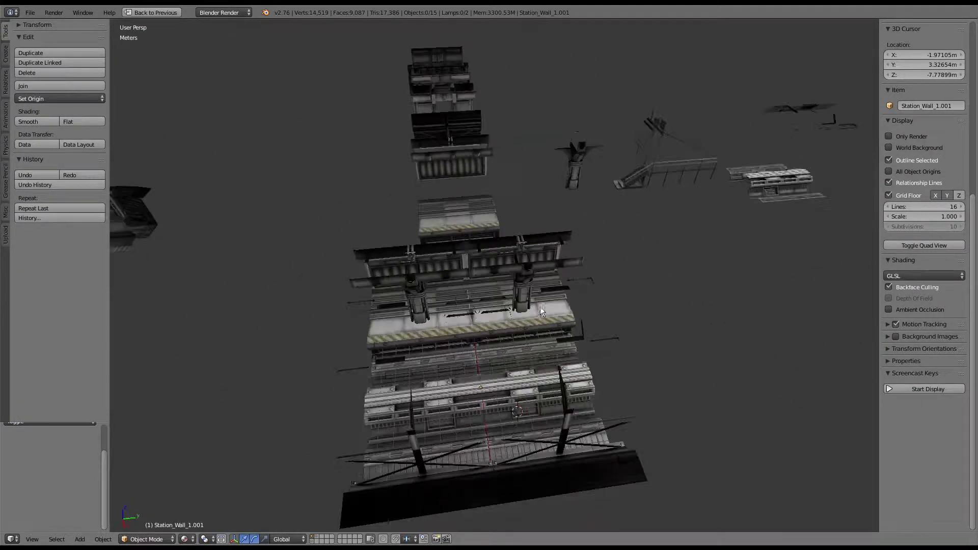
mouse_move(449, 305)
middle_mouse_down()
mouse_move(537, 287)
mouse_move(578, 348)
mouse_move(459, 331)
mouse_move(526, 343)
mouse_move(468, 329)
mouse_move(485, 319)
mouse_move(542, 334)
mouse_move(665, 327)
mouse_move(598, 323)
mouse_move(555, 334)
mouse_move(555, 371)
mouse_move(478, 366)
mouse_move(522, 315)
middle_mouse_up()
right_click(542, 353)
key("shift+d")
key("Escape")
key("g")
key("y")
left_click(444, 328)
Discard the accidental extra platform floor copies
right_click(620, 311)
key("shift+r")
mouse_move(619, 312)
middle_mouse_down()
mouse_move(673, 287)
mouse_move(631, 311)
middle_mouse_up()
key("shift+d")
right_click(601, 293)
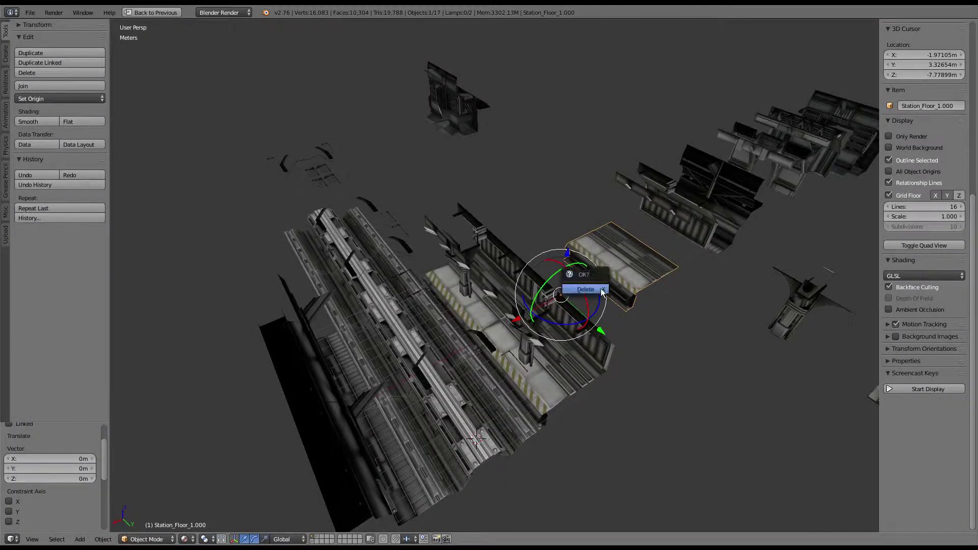
left_click(586, 289)
Duplicate the Station_Floor_1.000 platform piece and slide the copy -12 m along Y
key("shift+d")
right_click(621, 316)
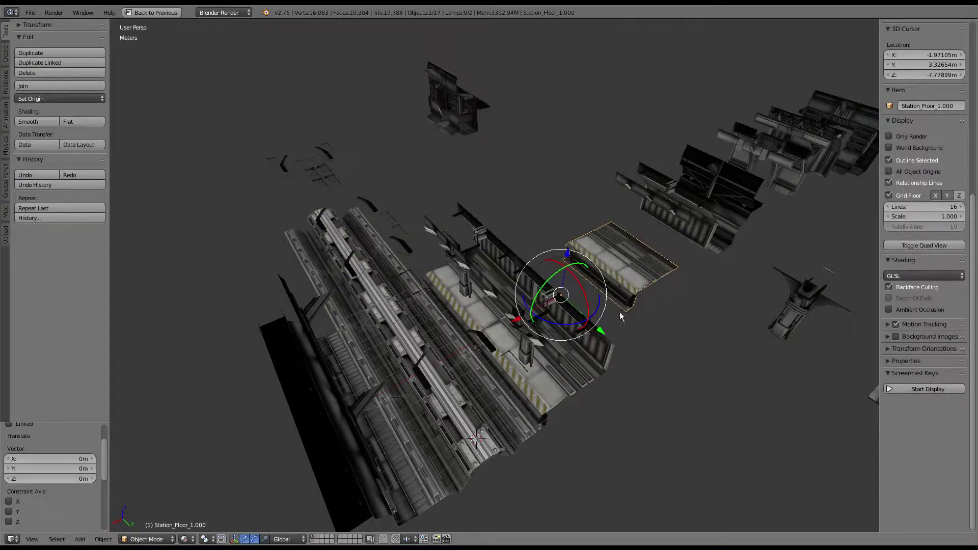
key("g")
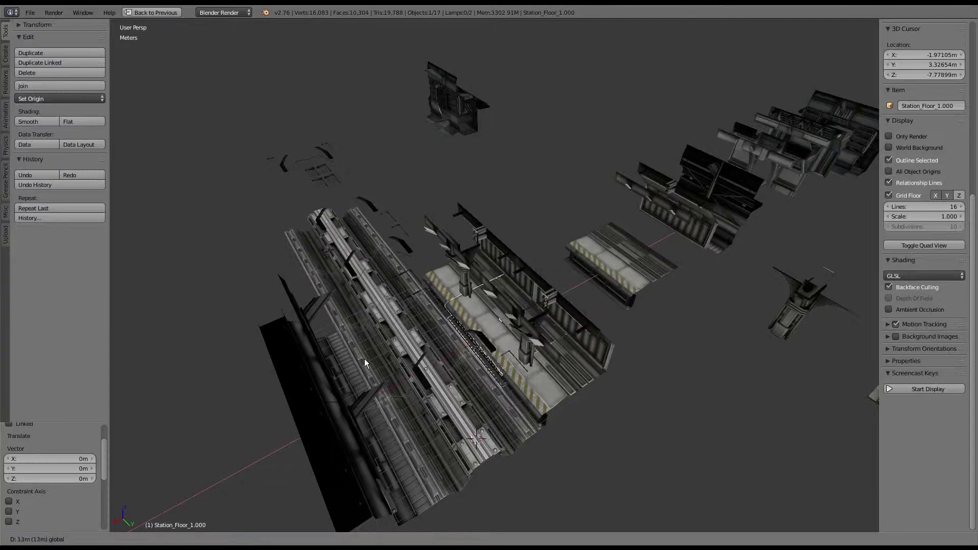
key("x")
left_click(365, 359)
middle_click_drag(365, 359, 549, 345)
left_click_drag(633, 363, 555, 361)
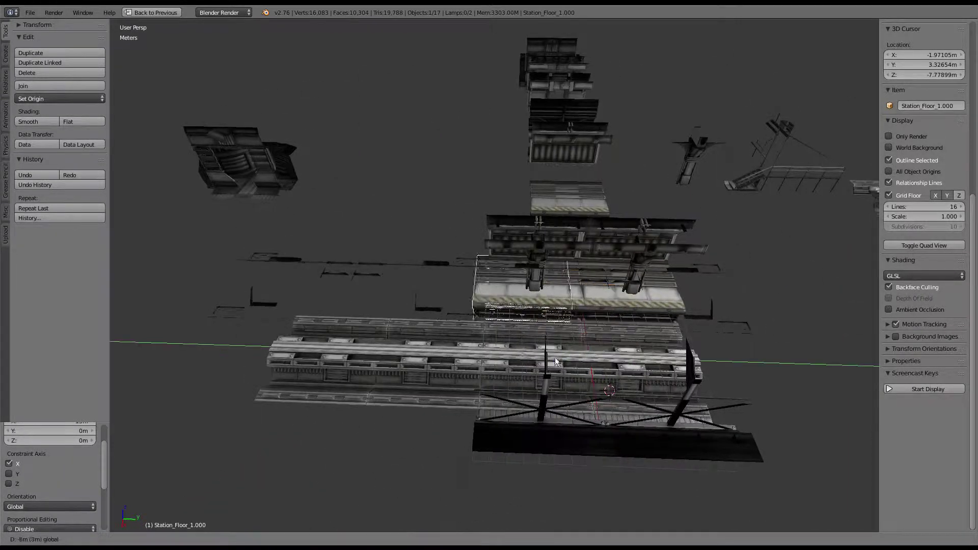
left_click(479, 351)
middle_click_drag(478, 350, 557, 352)
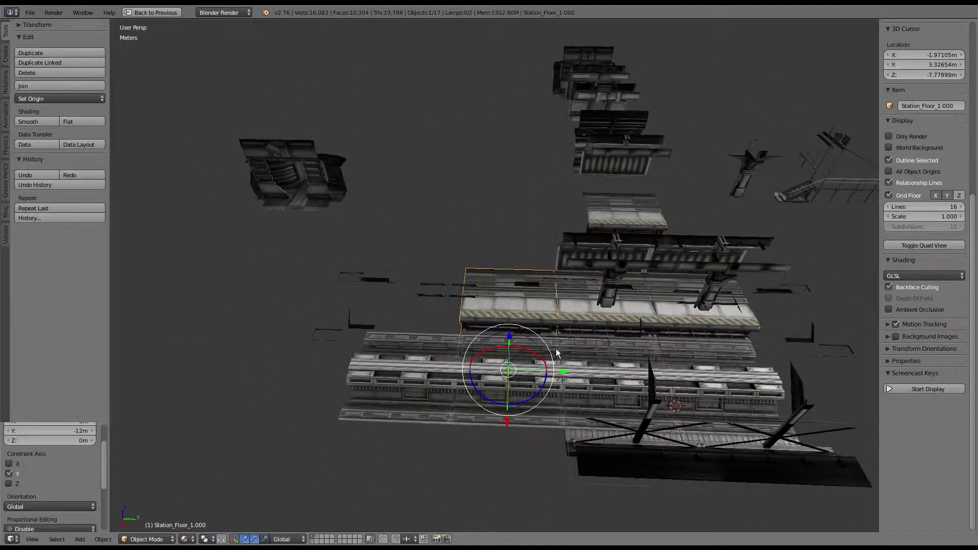
Reselect the floor copy, then select the Station_Stairs_1.000 stairs piece
right_click(590, 361)
right_click(489, 300)
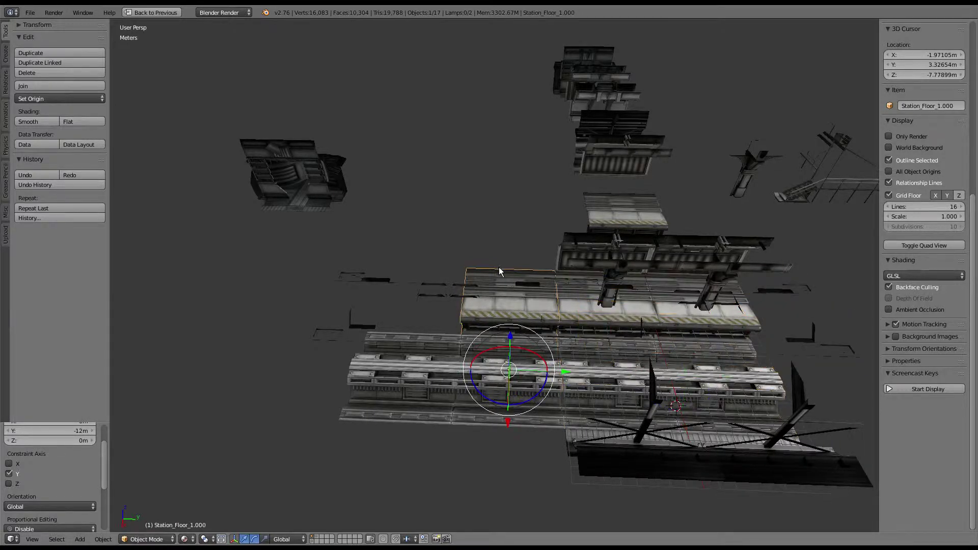
middle_click_drag(546, 337, 656, 270)
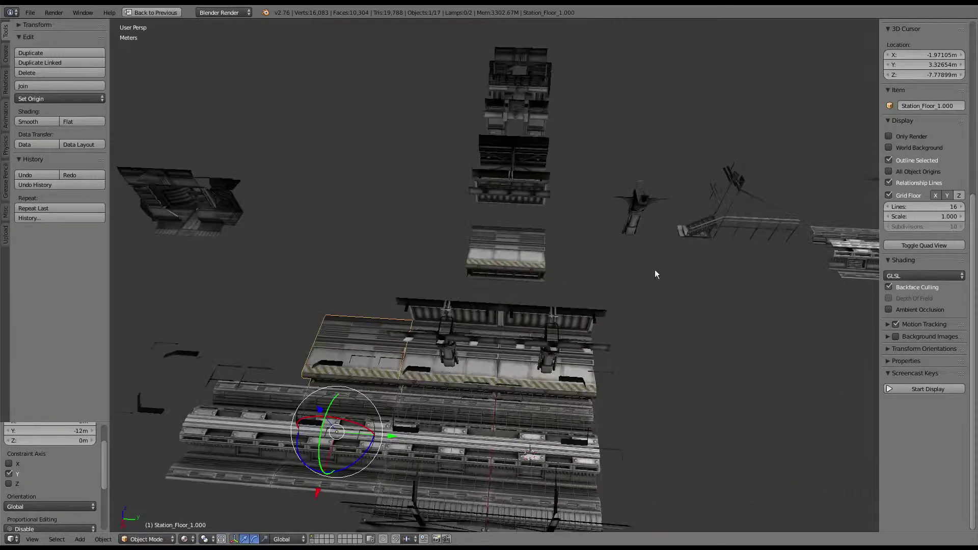
right_click(734, 240)
Duplicate the Station_Stairs_1.000 stairs piece and move the copy 12 m along Y
middle_click_drag(740, 250, 701, 269)
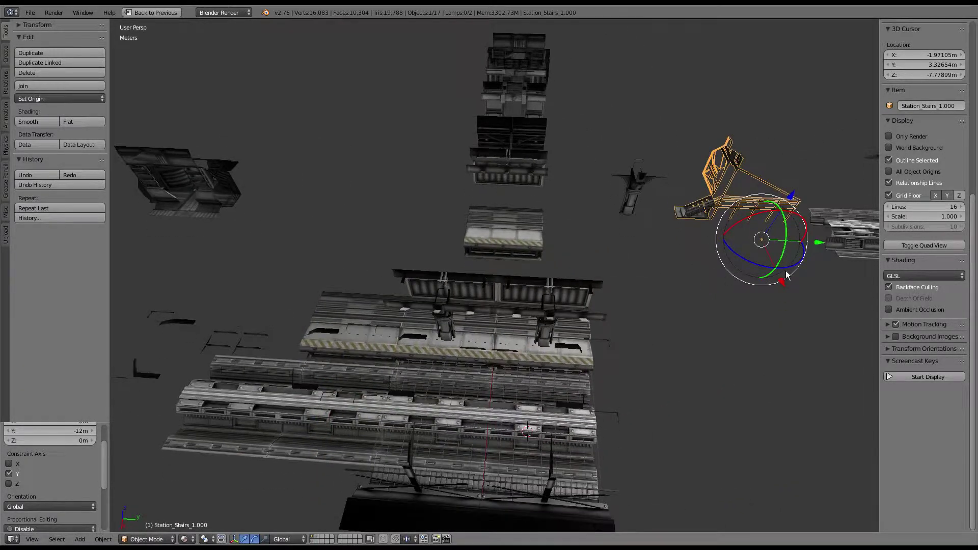
mouse_move(774, 303)
middle_mouse_down()
mouse_move(506, 301)
mouse_move(598, 256)
mouse_move(531, 271)
middle_mouse_up()
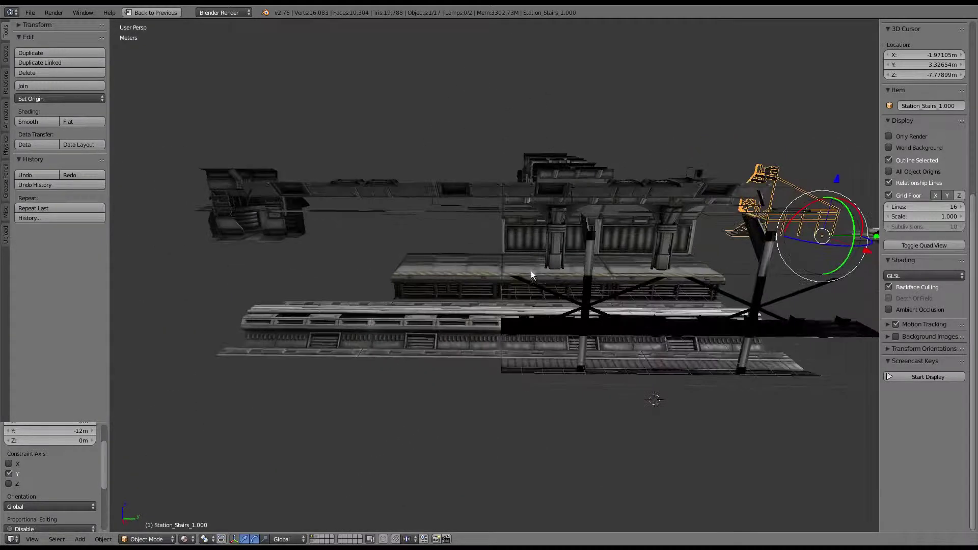
right_click(458, 274)
mouse_move(458, 273)
middle_mouse_down()
mouse_move(747, 212)
mouse_move(369, 279)
mouse_move(790, 233)
mouse_move(597, 232)
middle_mouse_up()
right_click(744, 210)
key("shift+d")
right_click(827, 253)
key("alt+g")
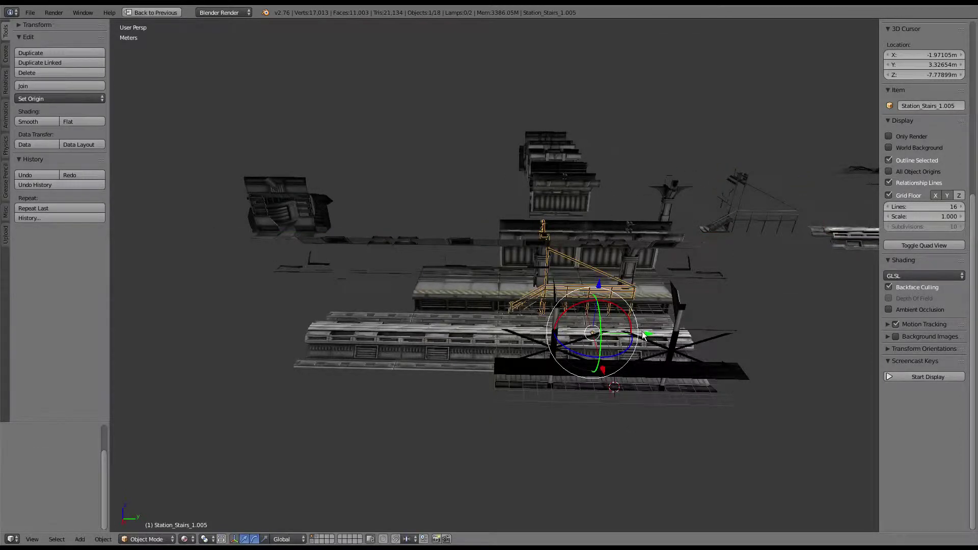
key("g")
key("y")
left_click(482, 314)
Select the station wall piece and place a Shift+D copy -12 m along Y
scroll(483, 315, "up", 5)
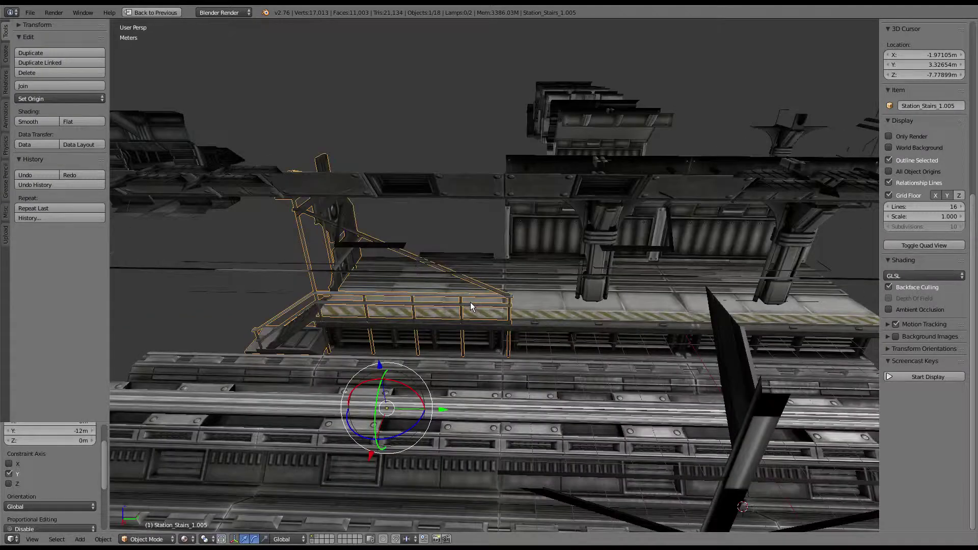
mouse_move(482, 315)
middle_mouse_down()
mouse_move(510, 306)
mouse_move(452, 290)
mouse_move(472, 289)
middle_mouse_up()
key("a")
scroll(479, 301, "up", 3)
scroll(471, 288, "down", 5)
scroll(519, 302, "down", 3)
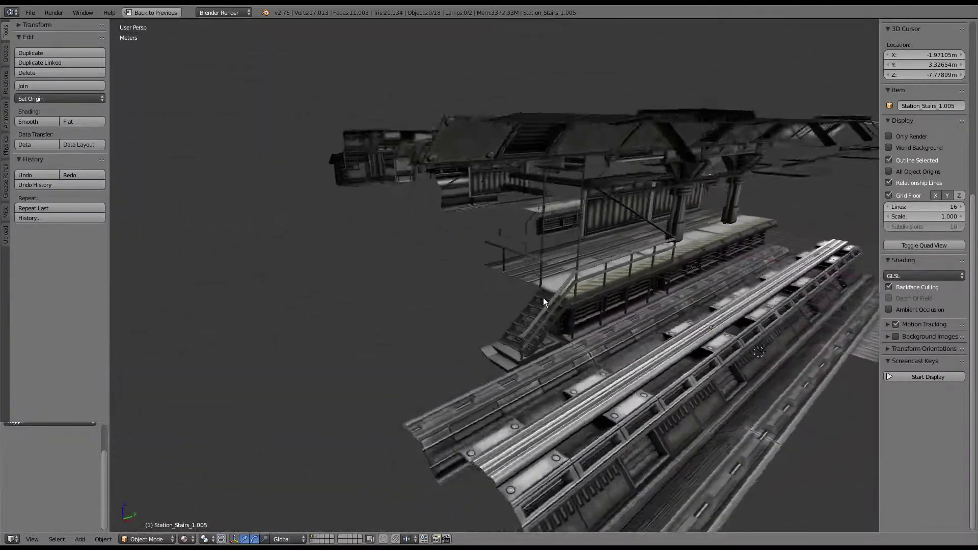
mouse_move(543, 298)
middle_mouse_down()
mouse_move(481, 296)
mouse_move(544, 222)
middle_mouse_up()
right_click(544, 223)
scroll(544, 219, "down", 5)
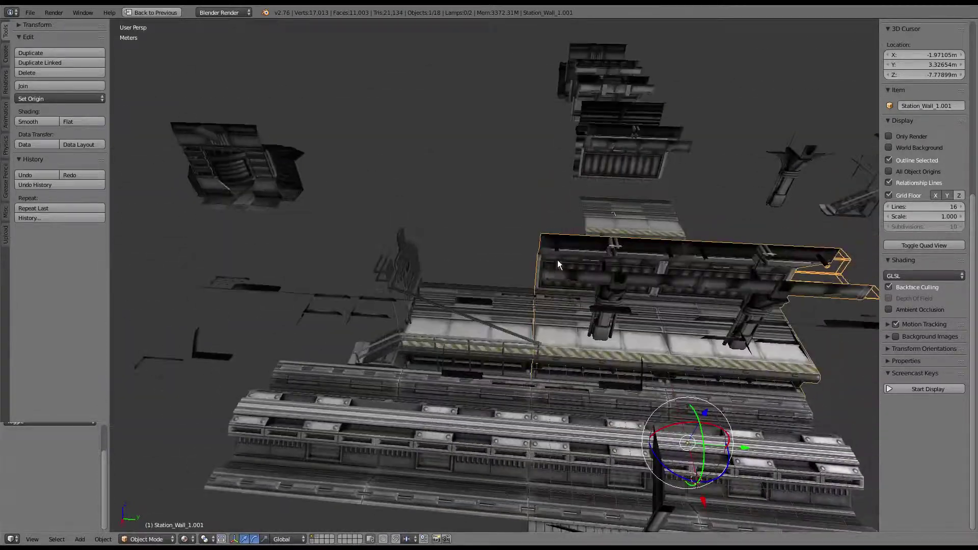
mouse_move(557, 260)
middle_mouse_down()
mouse_move(579, 196)
mouse_move(669, 300)
middle_mouse_up()
scroll(579, 197, "down", 2)
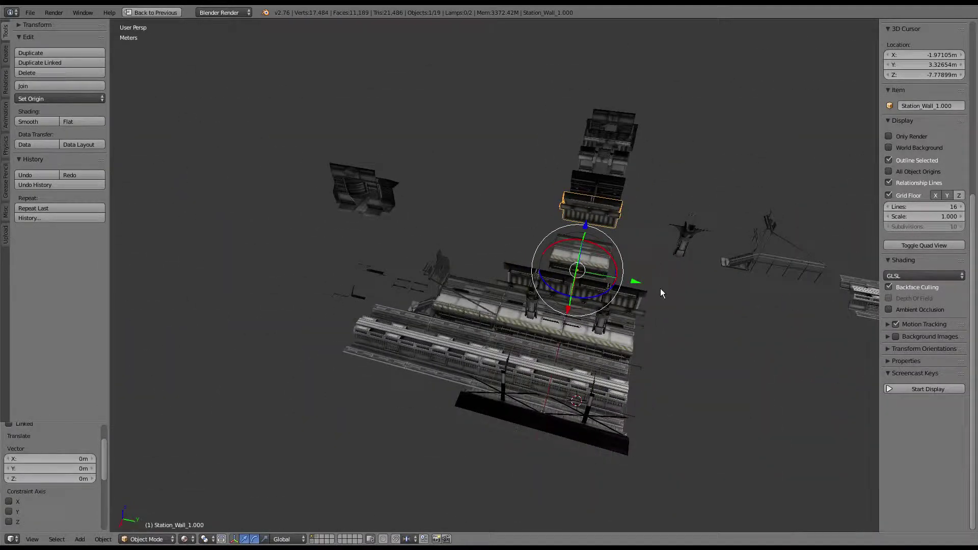
key("shift+d")
key("y")
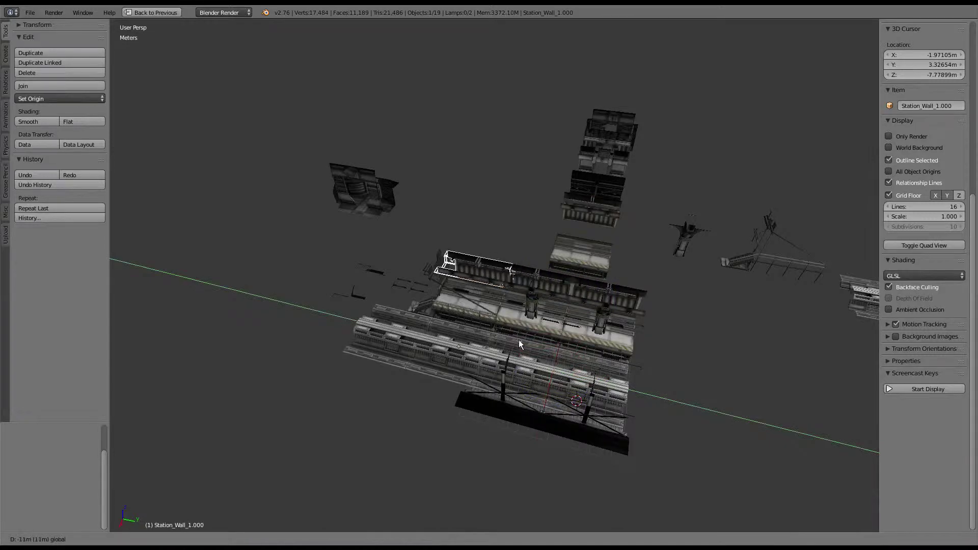
left_click(517, 339)
Select the stairs by the platform and cancel an attempted move
scroll(512, 336, "up", 4)
middle_click_drag(505, 300, 560, 265)
scroll(560, 269, "up", 3)
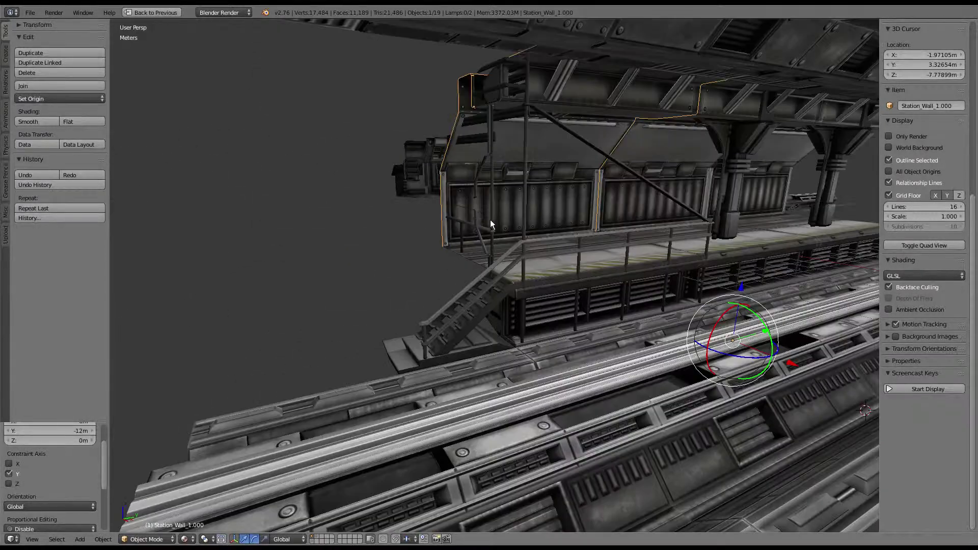
right_click(489, 219)
middle_click_drag(489, 220, 449, 278)
scroll(449, 277, "up", 3)
key("g")
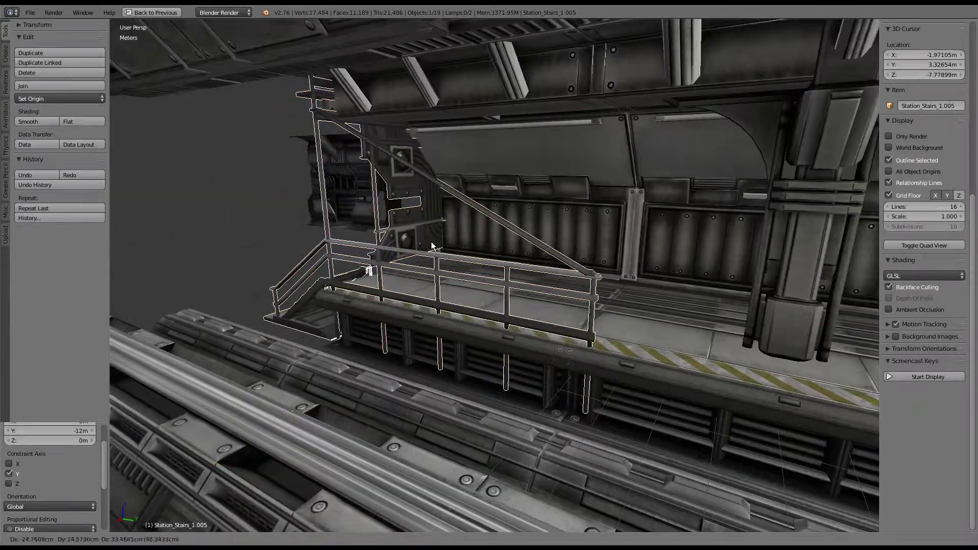
right_click(502, 171)
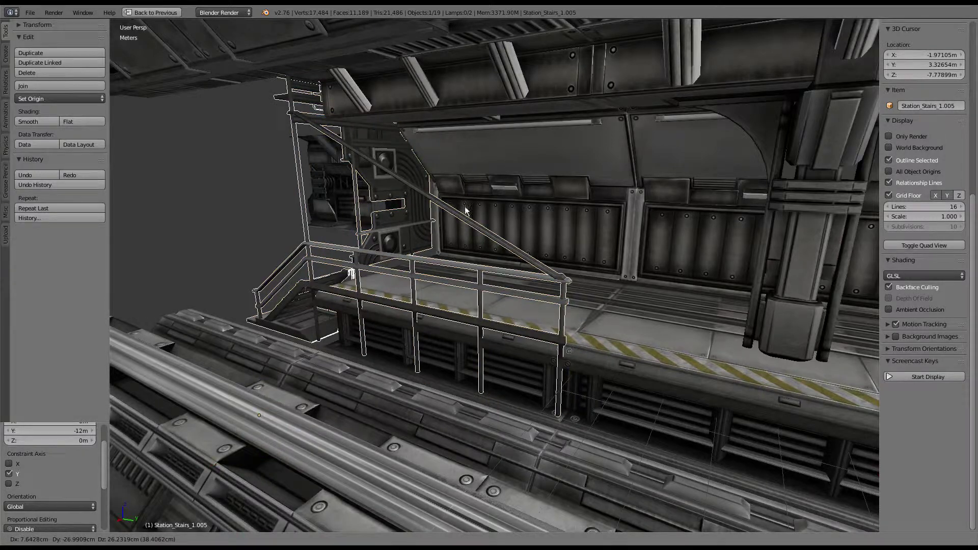
Select the platform floor section, survey the station, then select the flat panel piece
right_click(551, 277)
scroll(581, 284, "down", 3)
middle_click_drag(538, 276, 534, 261)
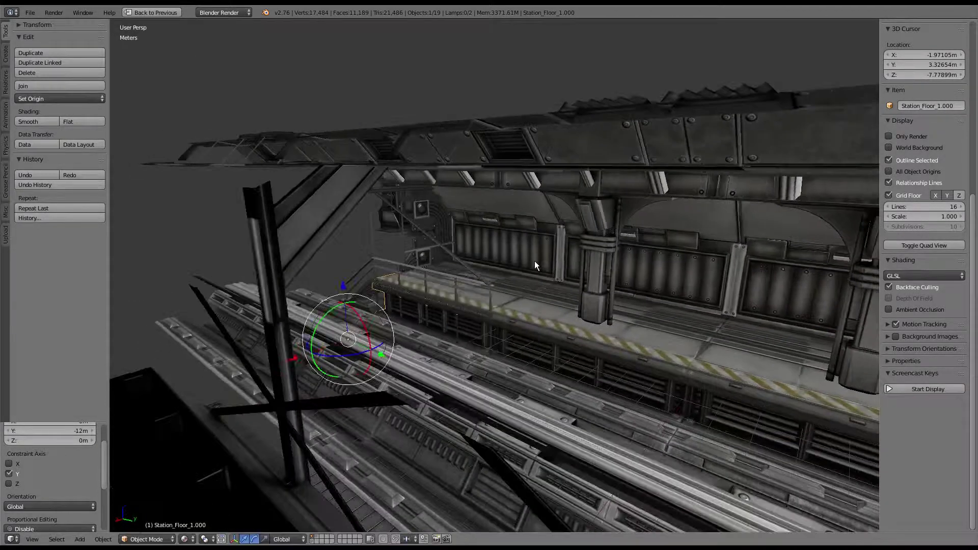
scroll(584, 285, "down", 5)
mouse_move(584, 285)
middle_mouse_down()
mouse_move(485, 256)
mouse_move(528, 253)
mouse_move(571, 189)
mouse_move(582, 292)
mouse_move(598, 275)
middle_mouse_up()
scroll(487, 261, "up", 2)
right_click(573, 207)
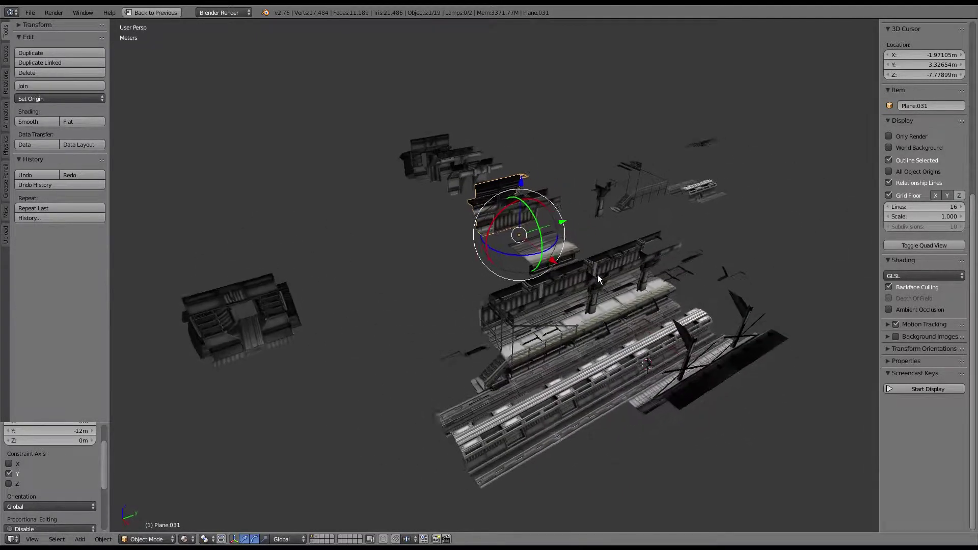
Make an Alt+D linked copy of the Plane.031 panel and move it -20 m along Y
key("g")
key("Escape")
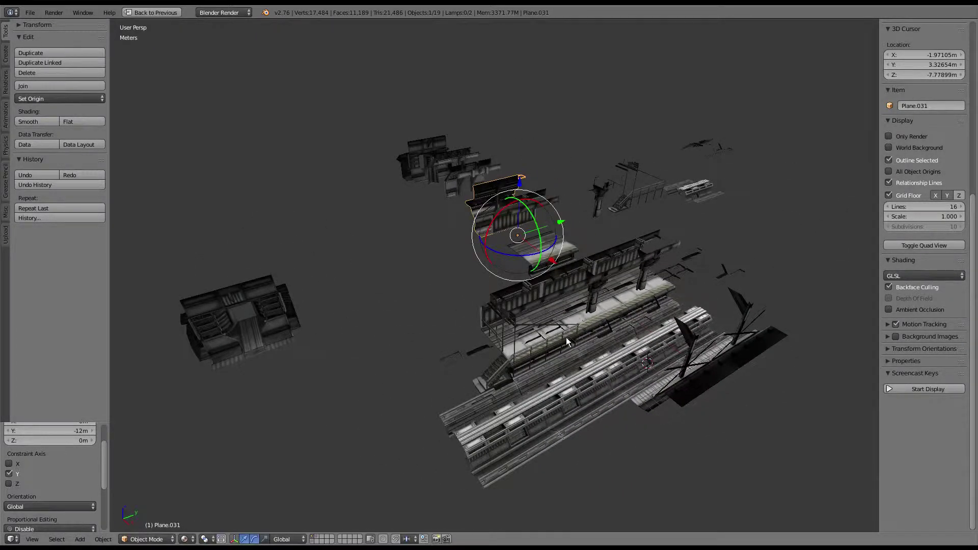
key("alt+d")
key("Escape")
middle_click_drag(569, 323, 582, 336)
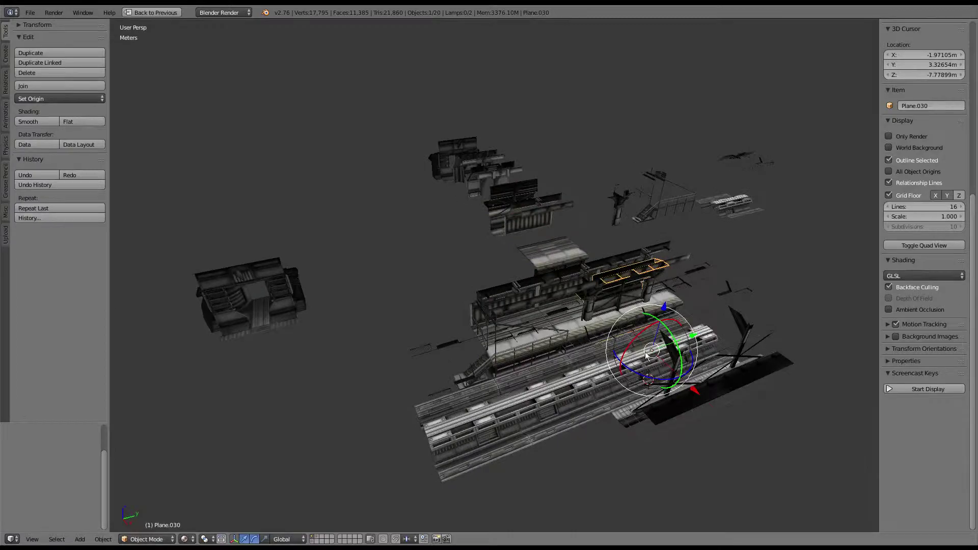
key("g")
key("y")
Select the stairs and platform floor together and bring up the Object menu
key("a")
scroll(504, 383, "up", 3)
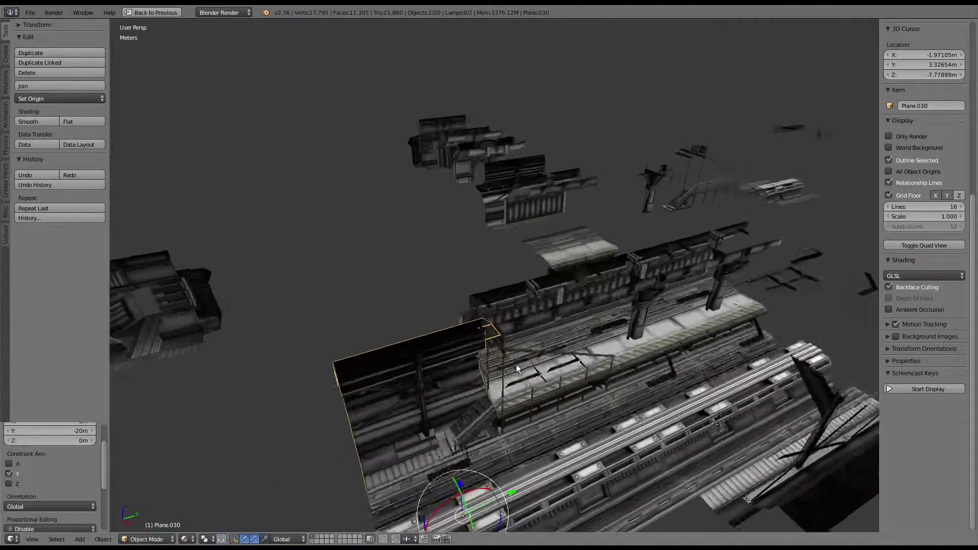
middle_click_drag(516, 364, 458, 337)
scroll(568, 347, "up", 3)
mouse_move(568, 347)
middle_mouse_down()
mouse_move(494, 328)
mouse_move(649, 337)
mouse_move(569, 309)
mouse_move(493, 304)
mouse_move(510, 319)
mouse_move(490, 315)
mouse_move(581, 317)
mouse_move(383, 291)
mouse_move(352, 260)
middle_mouse_up()
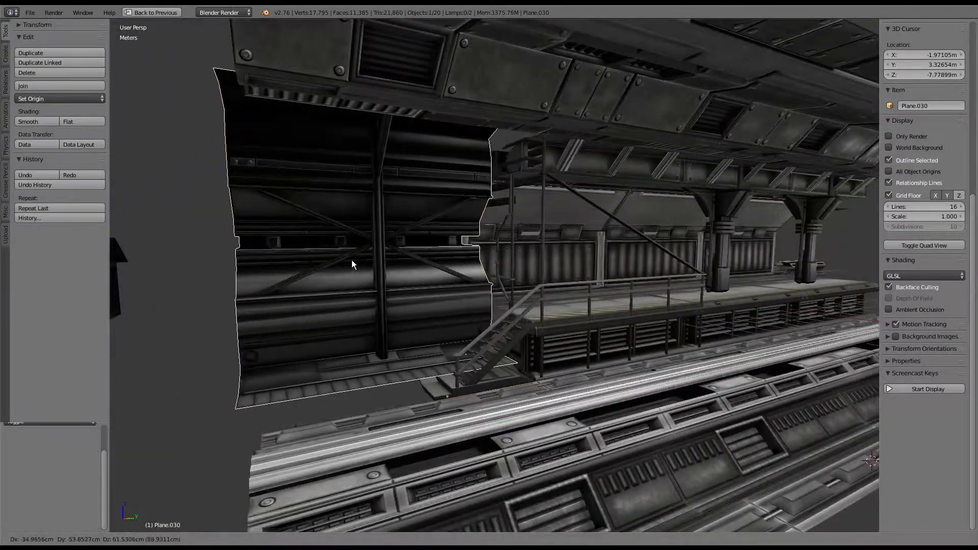
right_click(514, 321)
key("g")
left_click(532, 304)
middle_click_drag(533, 305, 382, 284)
right_click(383, 283, "shift")
mouse_move(476, 306)
middle_mouse_down()
mouse_move(482, 273)
mouse_move(592, 292)
mouse_move(43, 482)
middle_mouse_up()
left_click(103, 539)
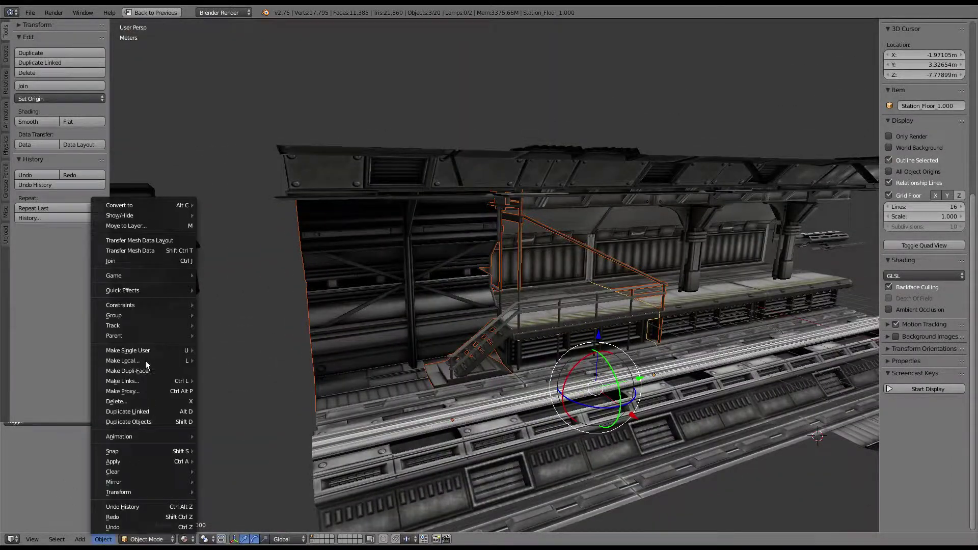
mouse_move(129, 350)
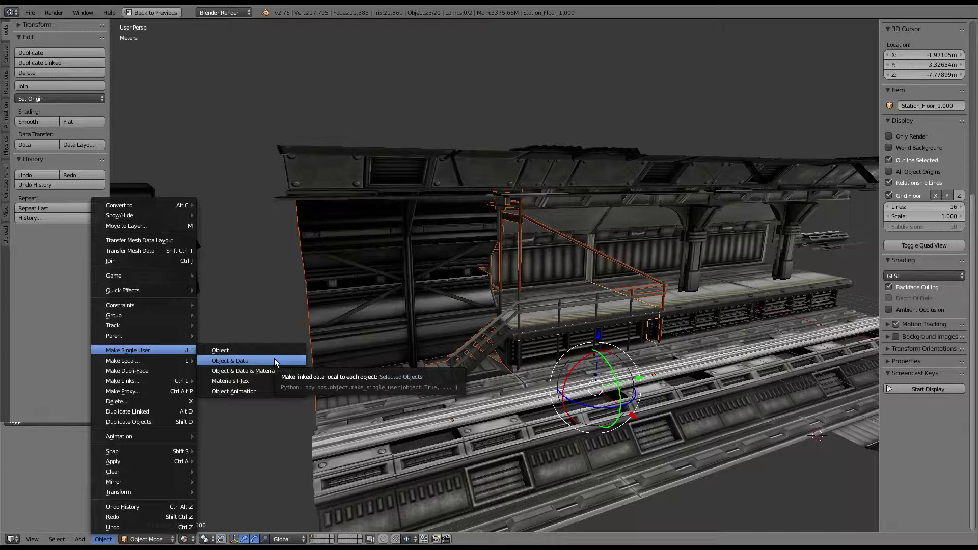
Make the selected stairs and floor pieces single-user objects
left_click(274, 361)
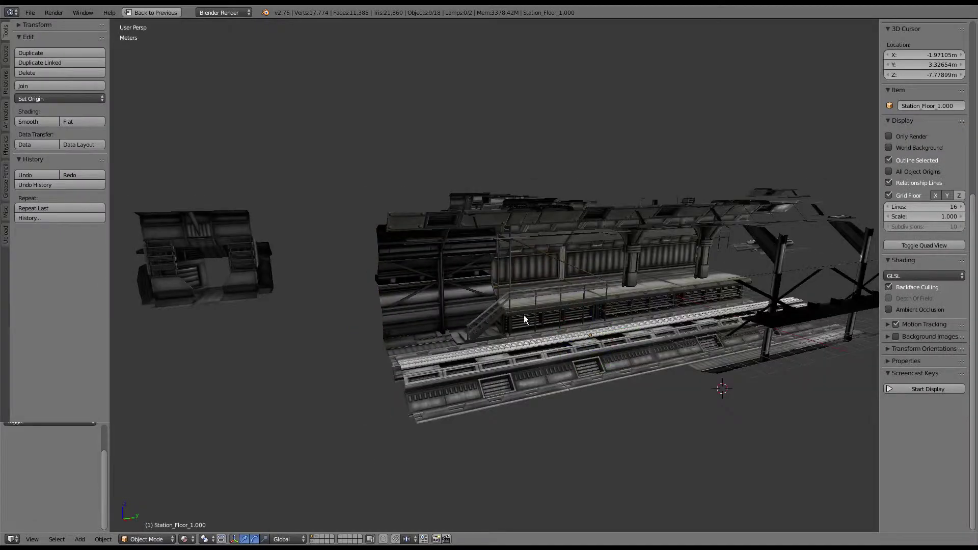
mouse_move(500, 312)
middle_mouse_down()
mouse_move(520, 327)
mouse_move(594, 296)
mouse_move(455, 366)
mouse_move(393, 371)
mouse_move(523, 317)
mouse_move(558, 362)
middle_mouse_up()
scroll(444, 359, "down", 3)
right_click(444, 358)
key("g")
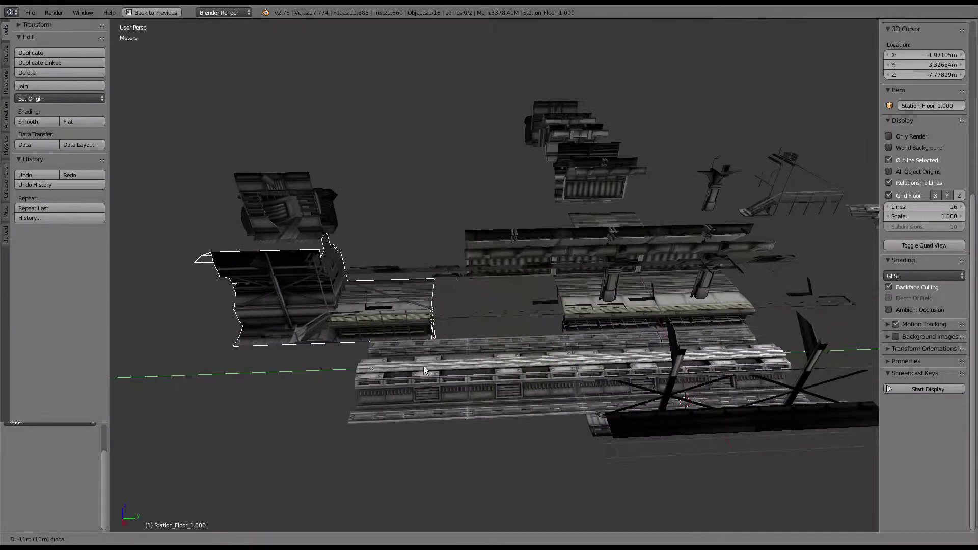
right_click(486, 365)
Select the wall and floor sections with floor active, and apply Make Single User Object & Data
scroll(476, 318, "up", 3)
scroll(460, 311, "up", 3)
middle_click_drag(460, 310, 440, 272)
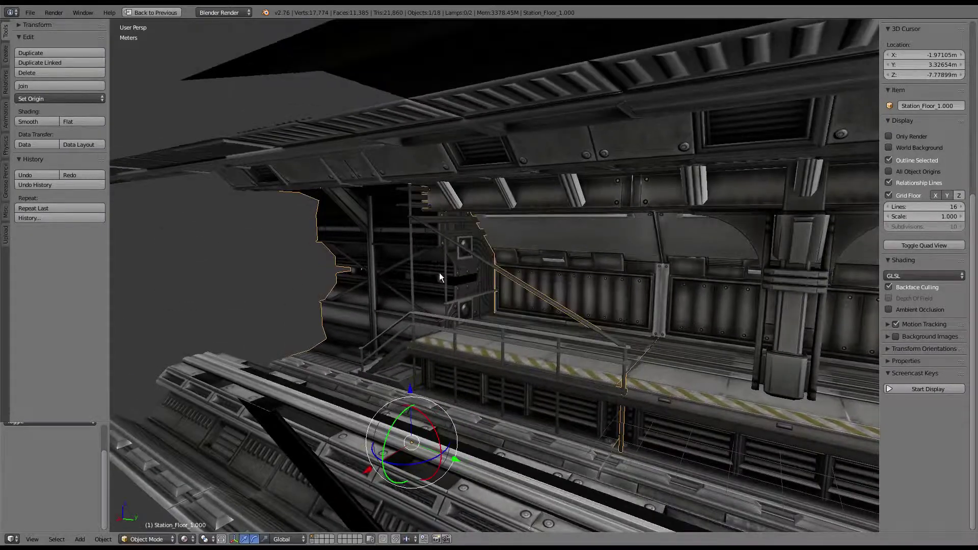
right_click(591, 243, "shift")
right_click(537, 208, "shift")
right_click(493, 338, "shift")
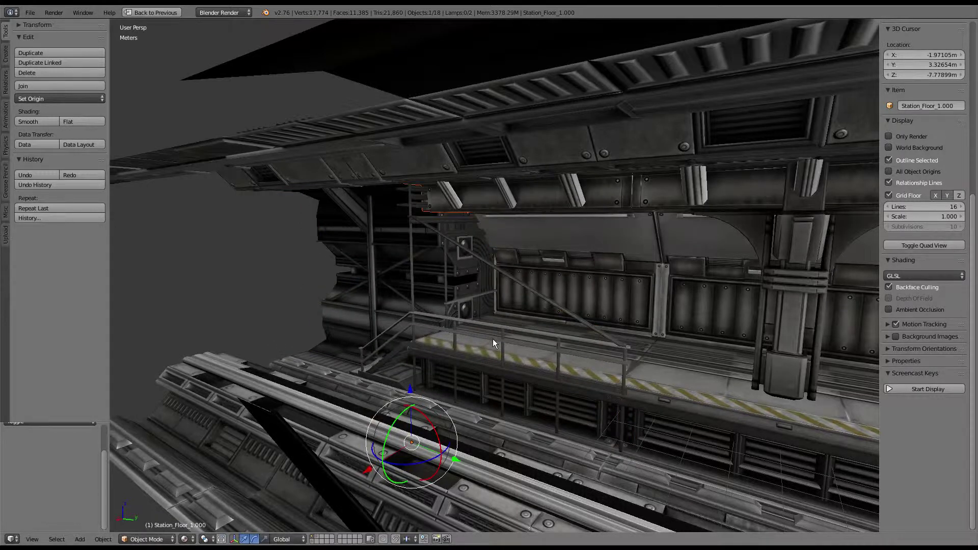
left_click(105, 539)
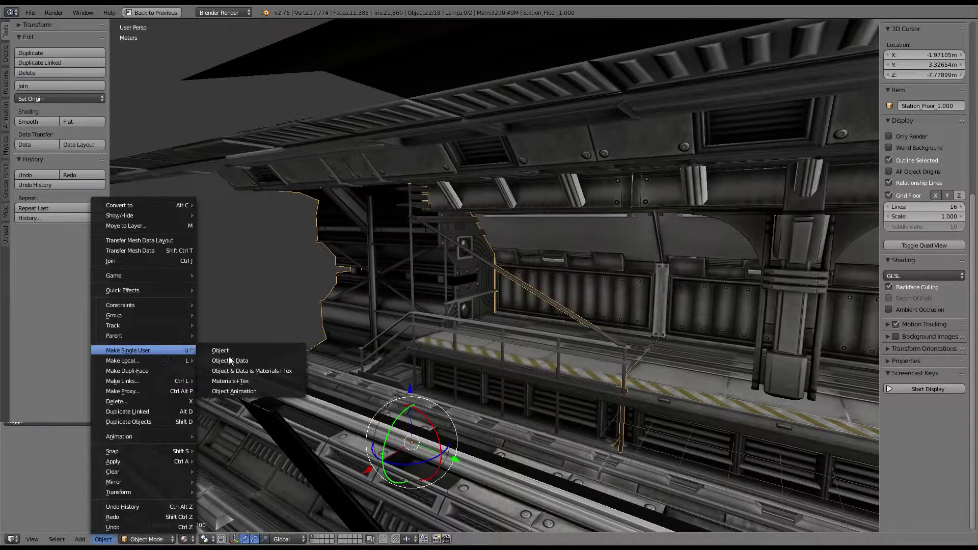
left_click(231, 359)
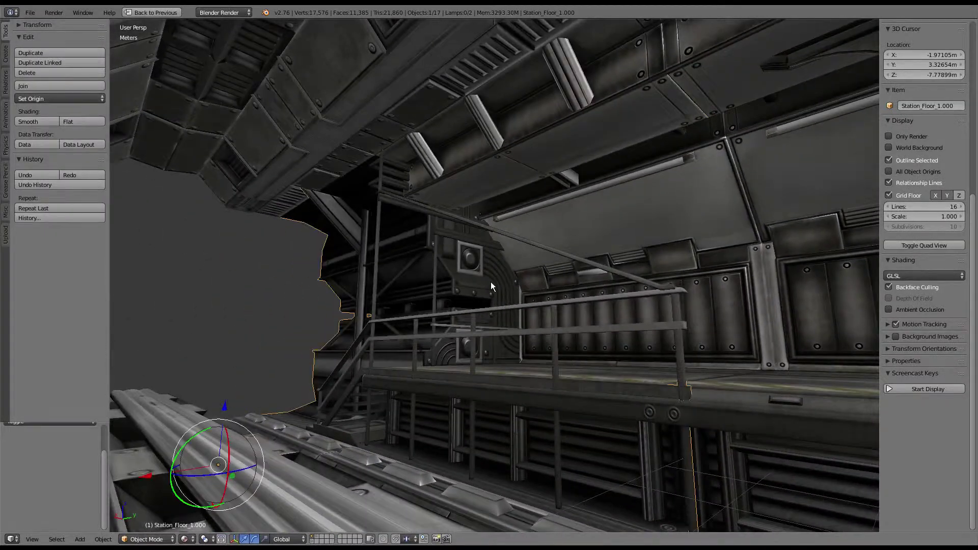
Slide the floor section -12 m along Y, then sideways along X
mouse_move(491, 282)
middle_mouse_down()
mouse_move(442, 292)
mouse_move(546, 327)
mouse_move(531, 385)
middle_mouse_up()
scroll(546, 327, "down", 5)
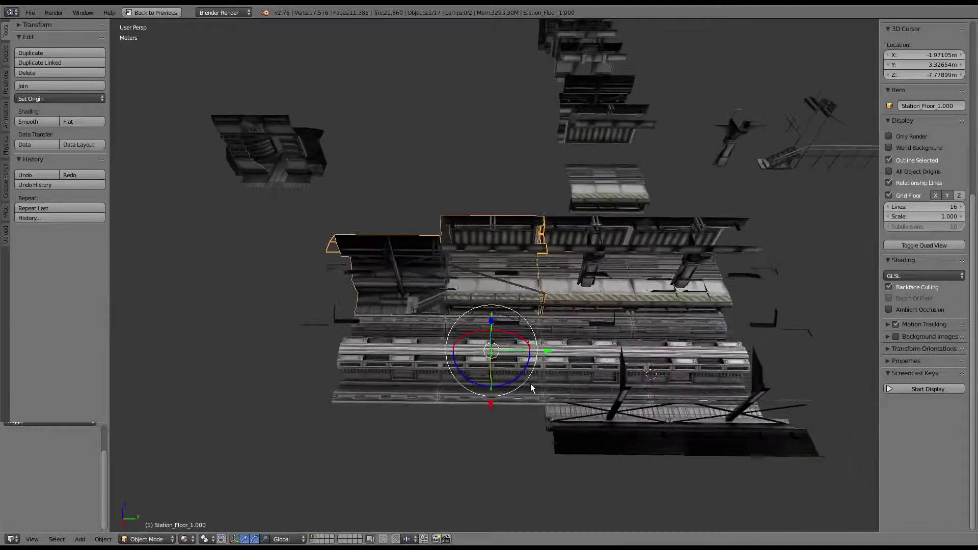
left_click_drag(553, 344, 397, 341)
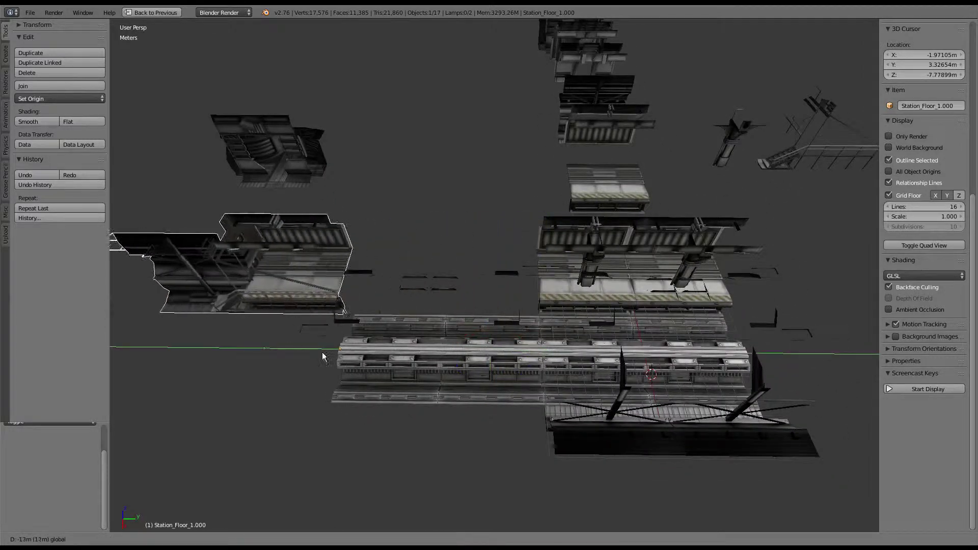
middle_click_drag(397, 341, 634, 311)
scroll(634, 311, "down", 3)
mouse_move(634, 310)
left_mouse_down()
mouse_move(512, 305)
mouse_move(581, 298)
left_mouse_up()
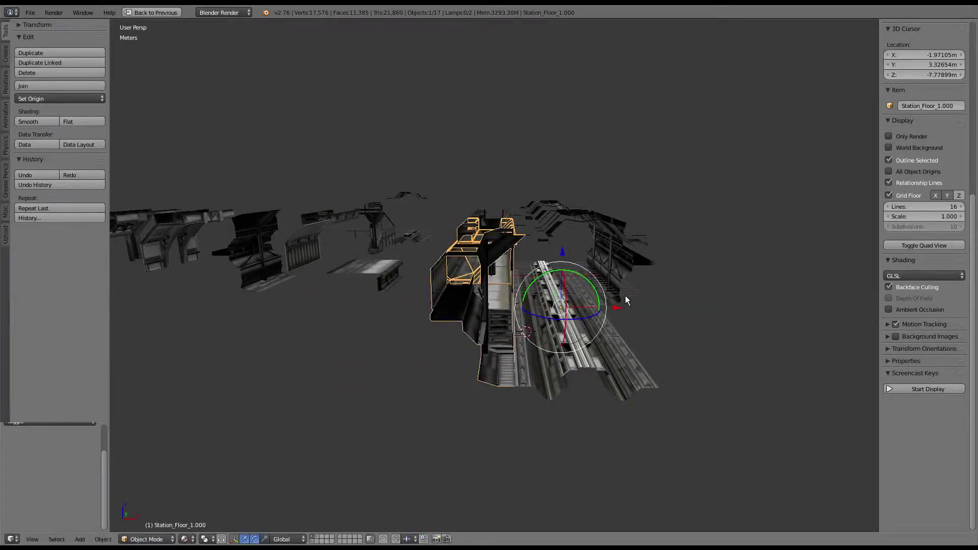
Set the floor section at its new X position and turn it about 180° around Z
mouse_move(581, 298)
middle_mouse_down()
mouse_move(598, 303)
mouse_move(520, 306)
mouse_move(561, 285)
mouse_move(462, 298)
mouse_move(535, 298)
mouse_move(545, 318)
mouse_move(535, 322)
mouse_move(540, 332)
mouse_move(590, 329)
mouse_move(565, 333)
mouse_move(557, 346)
middle_mouse_up()
scroll(560, 285, "up", 3)
key("g")
left_click(580, 261)
scroll(536, 322, "up", 2)
scroll(535, 322, "down", 3)
mouse_move(543, 339)
left_mouse_down()
mouse_move(494, 190)
mouse_move(517, 185)
left_mouse_up()
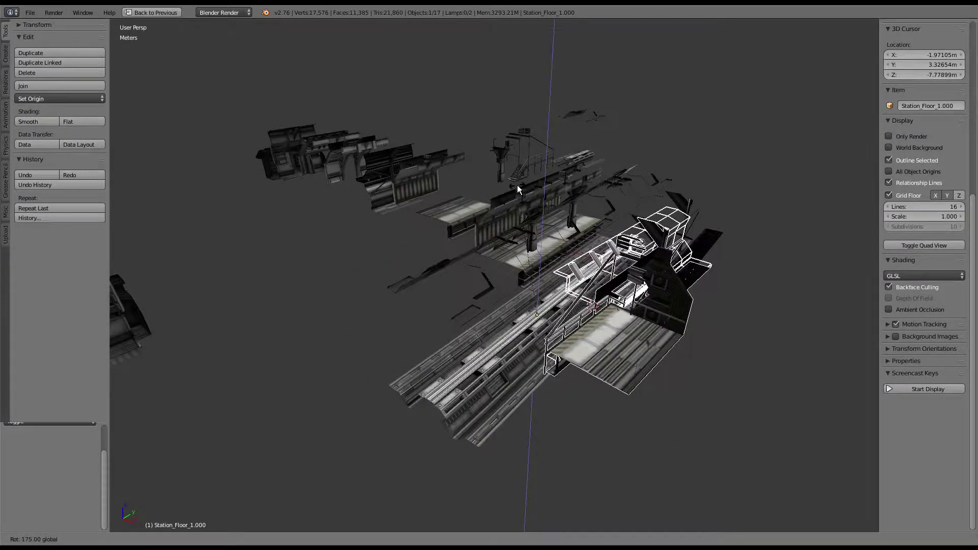
mouse_move(516, 185)
middle_mouse_down()
mouse_move(492, 230)
mouse_move(444, 232)
mouse_move(484, 235)
mouse_move(482, 268)
mouse_move(502, 285)
mouse_move(662, 297)
mouse_move(635, 335)
middle_mouse_up()
scroll(632, 362, "up", 3)
Duplicate the floor section, mirror the copy with X scale -1, and apply its scale
key("shift+d")
key("Escape")
type("s")
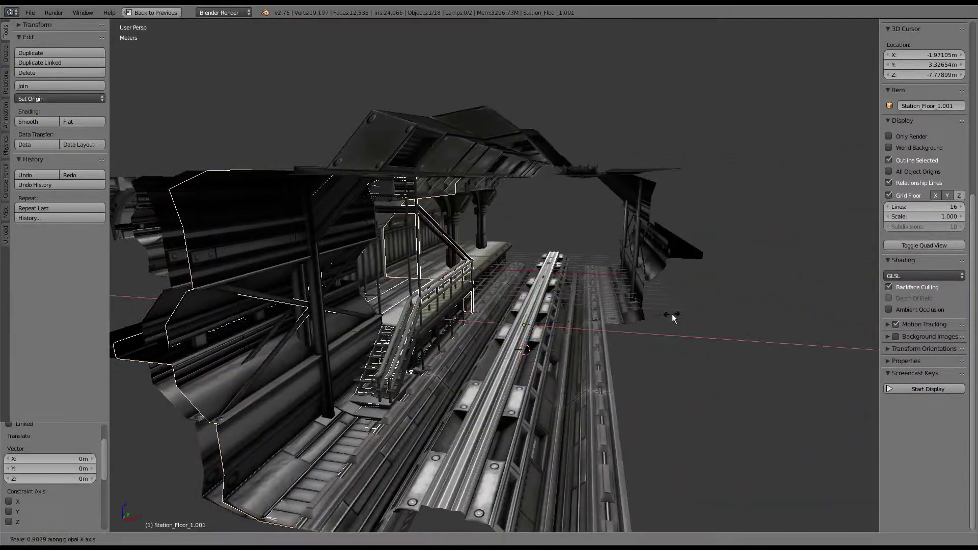
type("x-1")
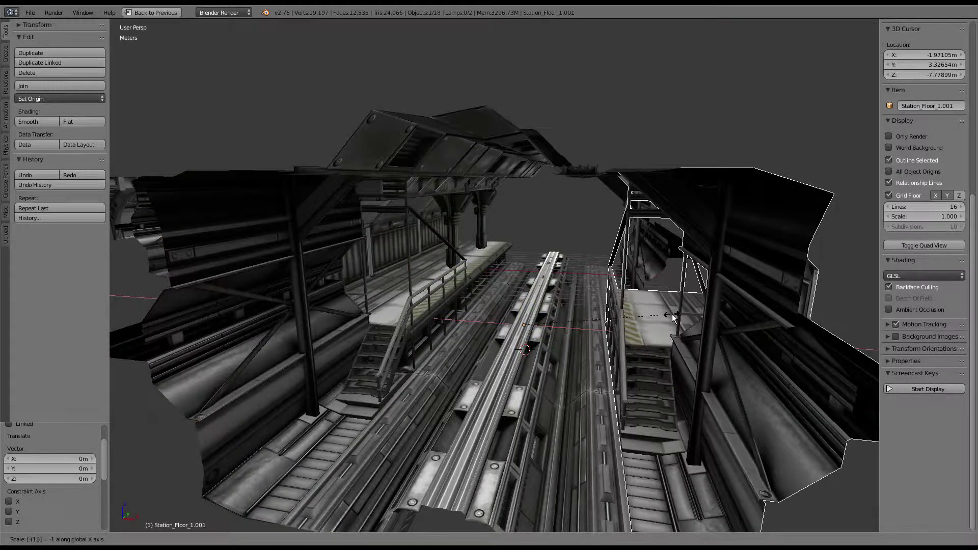
key("Return")
middle_click_drag(570, 264, 482, 251)
key("ctrl+a")
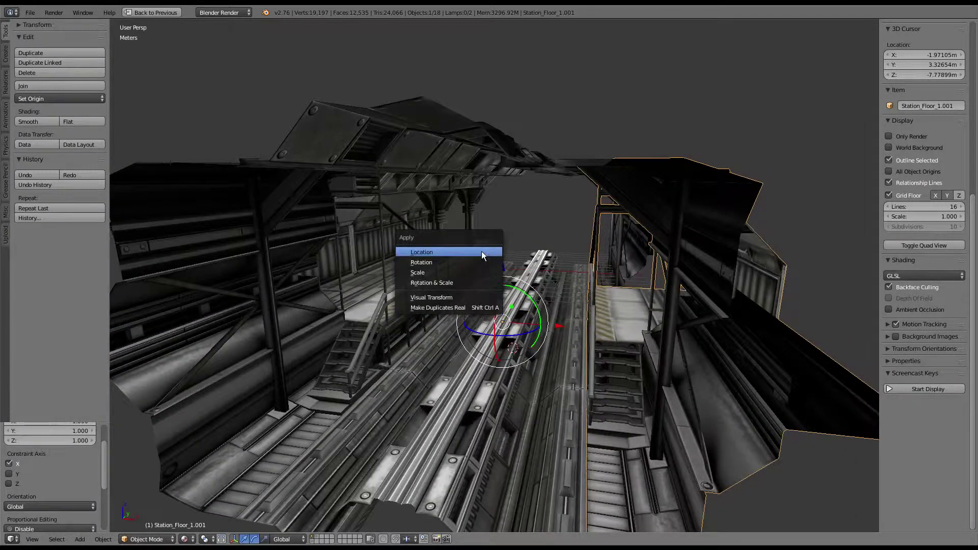
left_click(473, 267)
Flip all normals of the mirrored copy's mesh and return to Object Mode
key("Tab")
key("a")
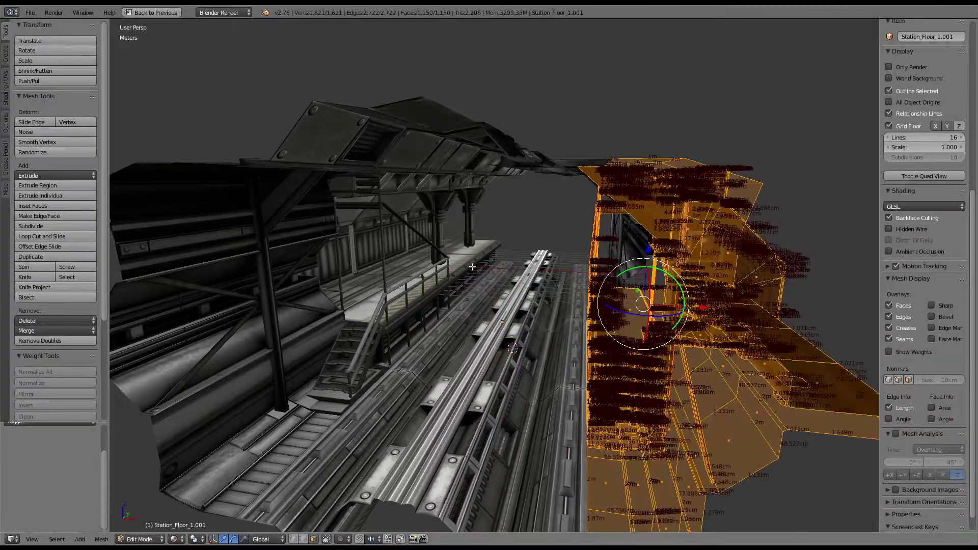
key("space")
type("Flip Normals")
key("Return")
key("Tab")
mouse_move(490, 286)
middle_mouse_down()
mouse_move(586, 280)
mouse_move(323, 286)
mouse_move(541, 340)
mouse_move(481, 347)
mouse_move(615, 351)
mouse_move(698, 408)
mouse_move(622, 369)
mouse_move(433, 351)
middle_mouse_up()
right_click(481, 347)
scroll(583, 368, "down", 3)
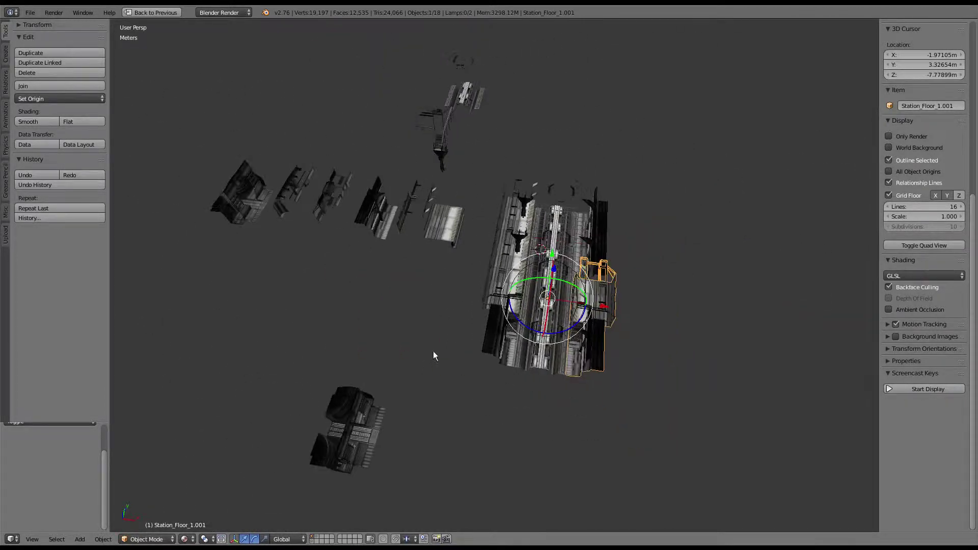
Box-select several tunnel pieces and slide them left along X
scroll(459, 366, "down", 2)
right_click(411, 382)
middle_click_drag(410, 383, 477, 403)
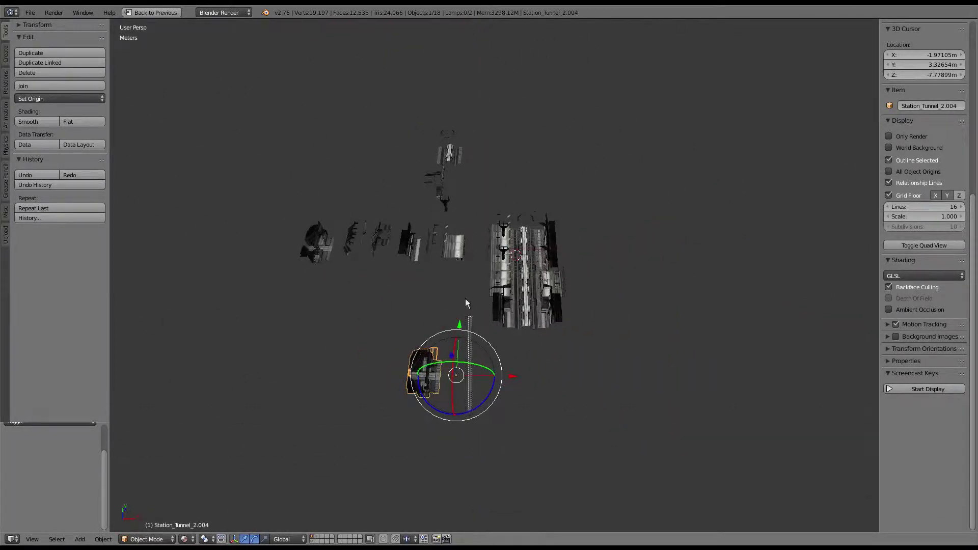
key("b")
left_click_drag(476, 403, 310, 161)
left_click_drag(496, 232, 429, 236)
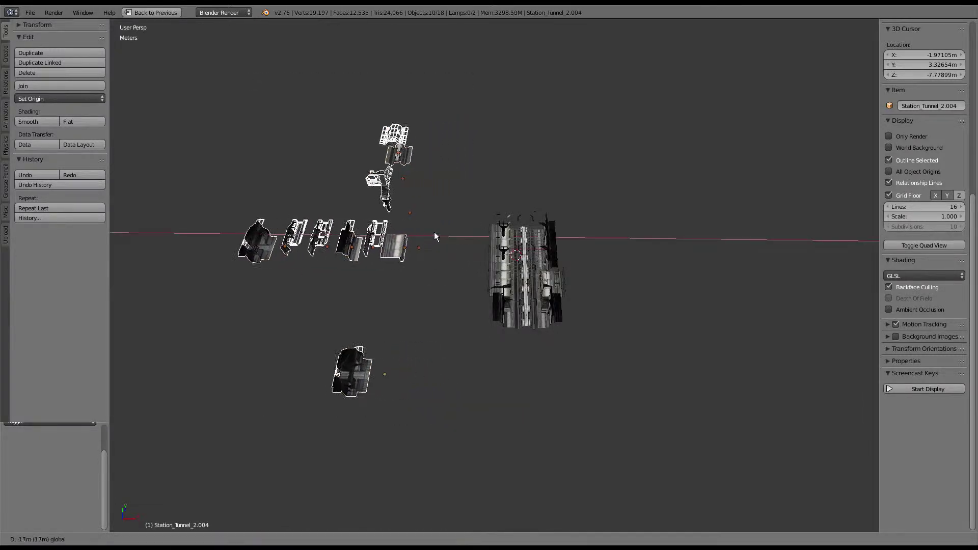
Move Station_Floor_1.001 along X toward the rails
scroll(666, 303, "up", 2)
right_click(642, 303)
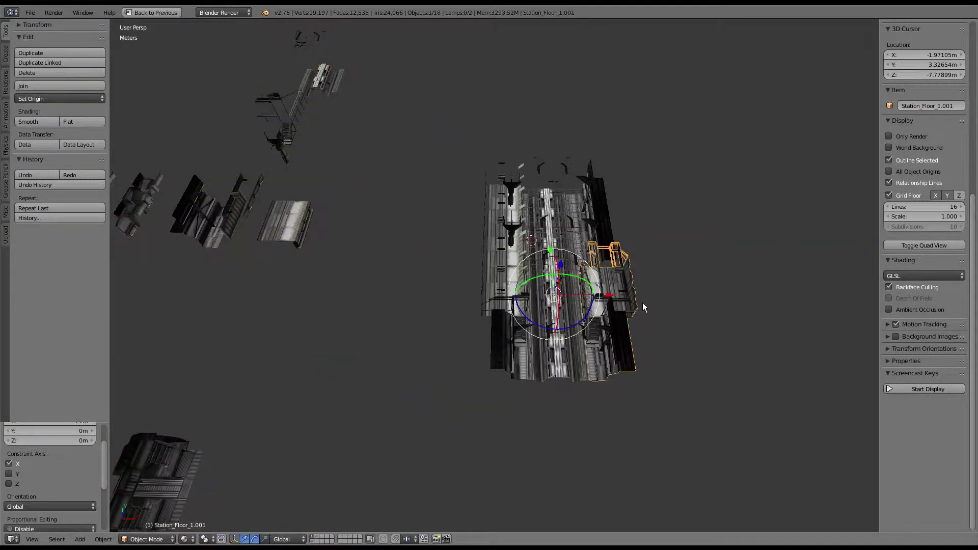
key("g")
key("x")
left_click(465, 288)
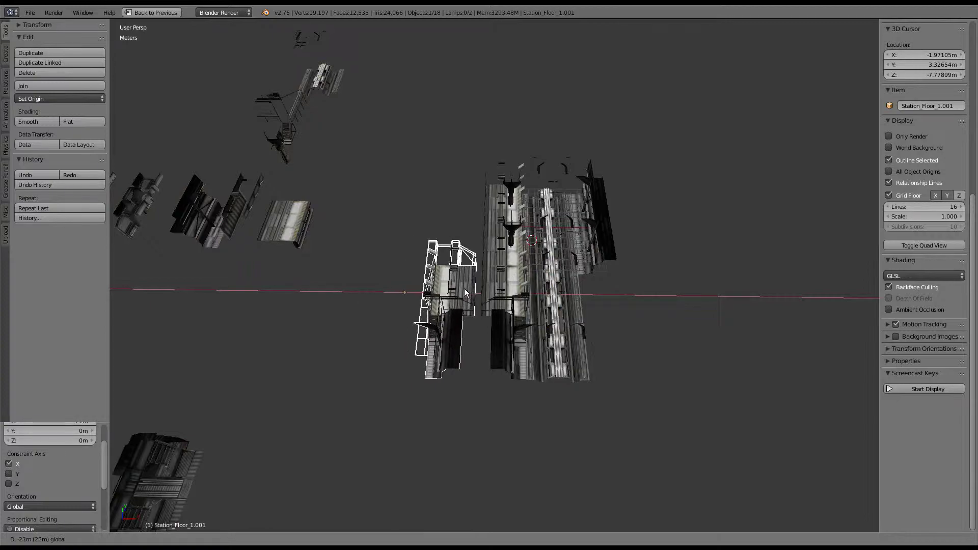
key("a")
Slide the gate module along X beside the tunnel section
scroll(473, 311, "up", 3)
mouse_move(473, 312)
middle_mouse_down()
mouse_move(518, 225)
mouse_move(432, 268)
mouse_move(468, 244)
mouse_move(694, 225)
mouse_move(584, 240)
mouse_move(247, 220)
mouse_move(311, 304)
mouse_move(419, 251)
mouse_move(577, 285)
mouse_move(712, 260)
mouse_move(573, 271)
mouse_move(545, 284)
middle_mouse_up()
right_click(455, 259)
key("g")
key("x")
left_click(608, 291)
Shift the module a further 2 m along X, then select Station_Wall_1.001
key("g")
key("x")
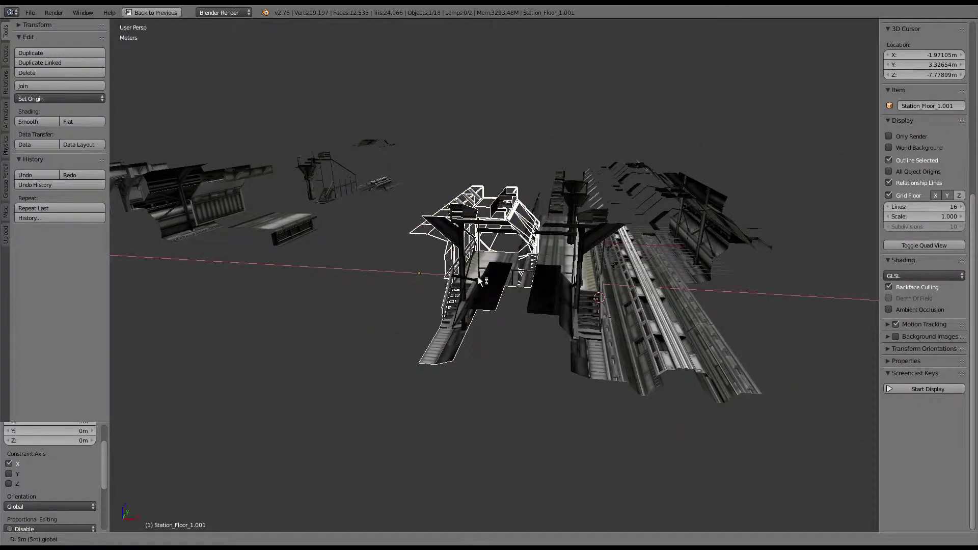
left_click(447, 276)
key("a")
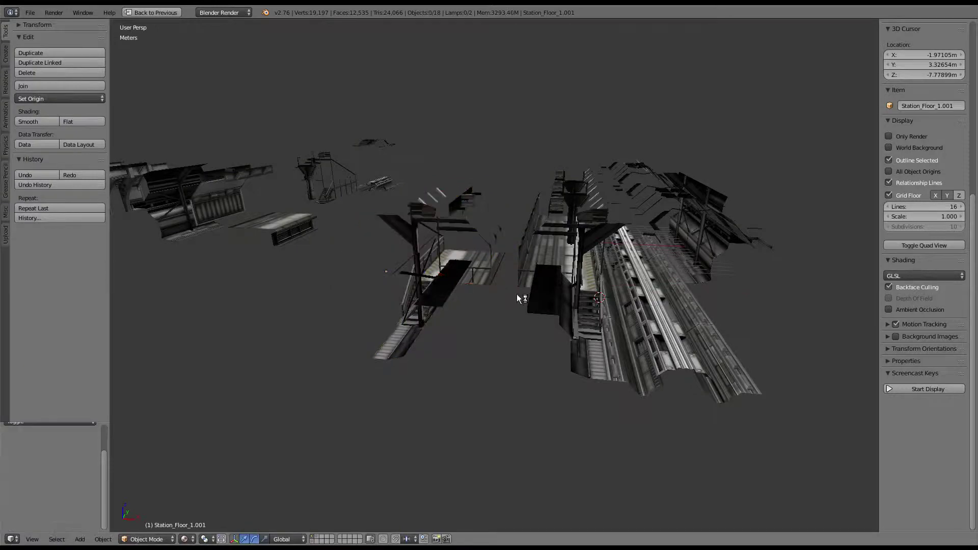
mouse_move(516, 295)
middle_mouse_down()
mouse_move(573, 290)
mouse_move(487, 283)
mouse_move(605, 319)
mouse_move(558, 334)
mouse_move(476, 317)
mouse_move(407, 333)
mouse_move(287, 321)
mouse_move(258, 306)
mouse_move(542, 312)
mouse_move(521, 332)
middle_mouse_up()
right_click(357, 348)
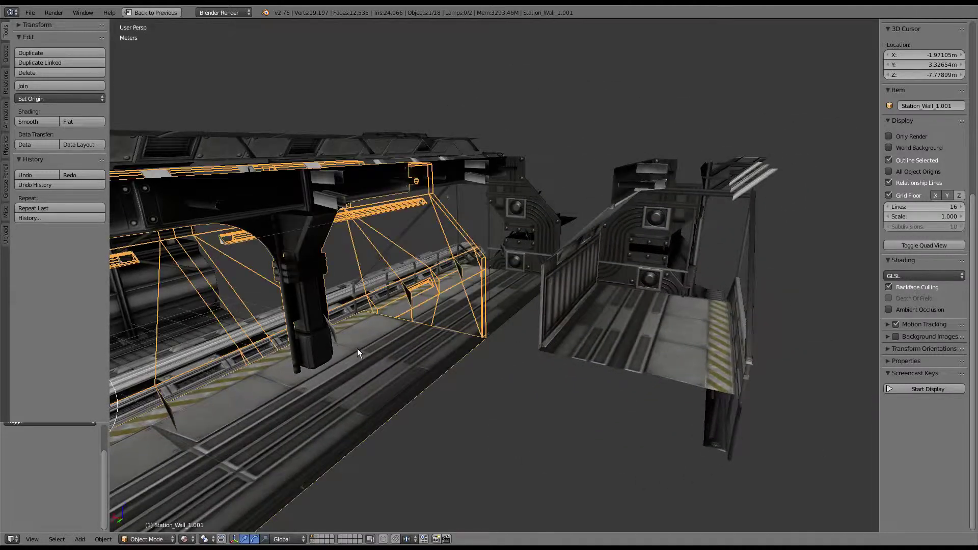
mouse_move(358, 348)
middle_mouse_down()
mouse_move(432, 351)
mouse_move(410, 331)
mouse_move(422, 312)
mouse_move(422, 451)
middle_mouse_up()
Inspect the rails, selecting Station_Rail_1.004, Plane.029 and Station_Rail_1.003 in turn
right_click(421, 313)
scroll(422, 450, "down", 5)
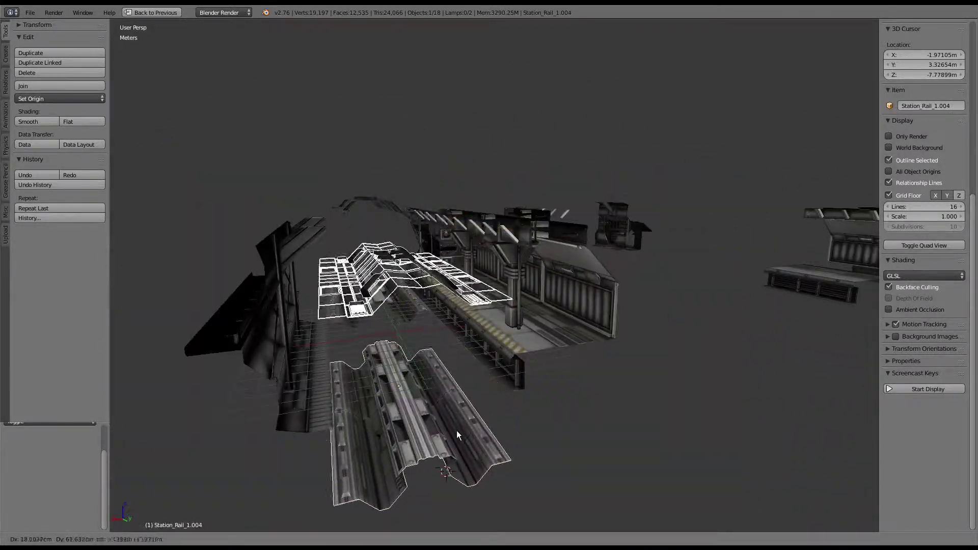
scroll(458, 431, "up", 5)
mouse_move(461, 389)
middle_mouse_down()
mouse_move(556, 356)
mouse_move(311, 255)
mouse_move(469, 271)
mouse_move(467, 285)
mouse_move(477, 134)
mouse_move(472, 354)
middle_mouse_up()
scroll(555, 356, "down", 5)
right_click(312, 254)
right_click(466, 285)
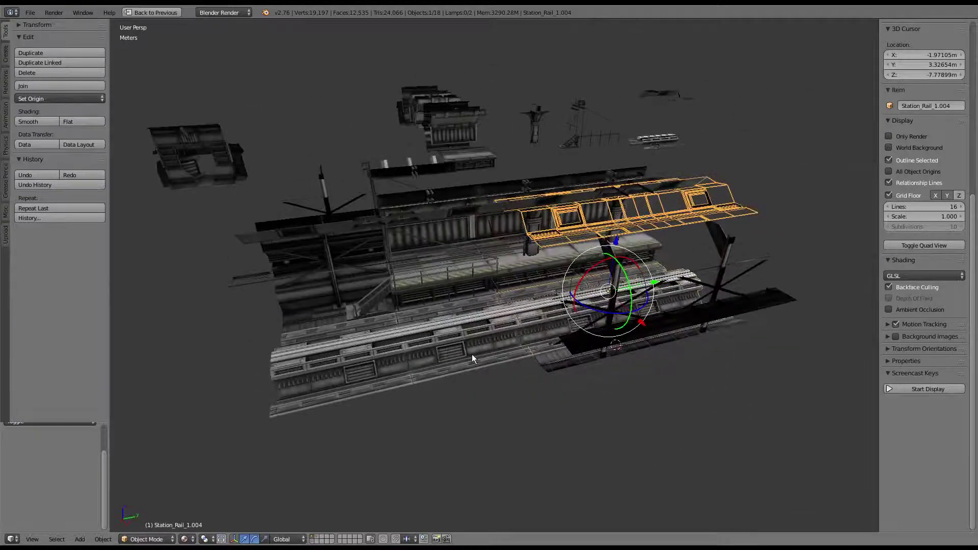
right_click(559, 339)
mouse_move(558, 338)
middle_mouse_down()
mouse_move(477, 343)
mouse_move(621, 276)
mouse_move(520, 309)
middle_mouse_up()
Nudge Station_Floor_1.001 along X
right_click(595, 269)
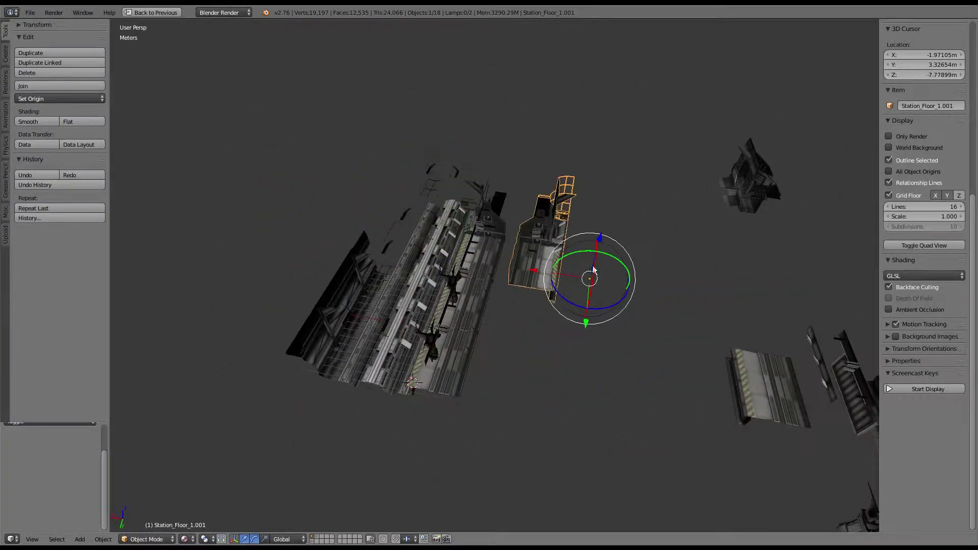
key("g")
key("x")
left_click(547, 271)
mouse_move(548, 272)
middle_mouse_down()
mouse_move(498, 239)
mouse_move(342, 218)
mouse_move(351, 231)
mouse_move(437, 218)
mouse_move(492, 256)
mouse_move(444, 321)
mouse_move(545, 331)
middle_mouse_up()
Rotate Station_Wall_1.001 by -180° around Z to face the rails
right_click(486, 273)
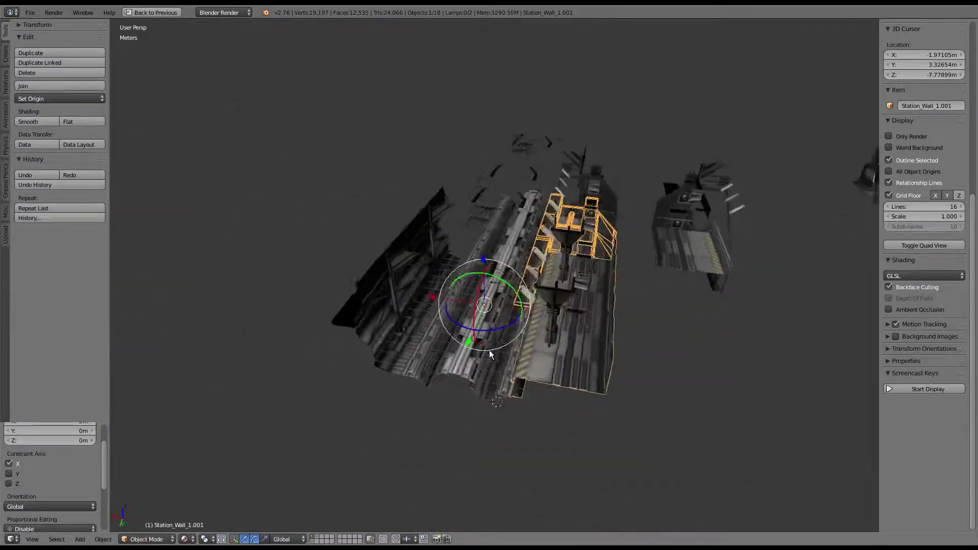
key("r")
key("z")
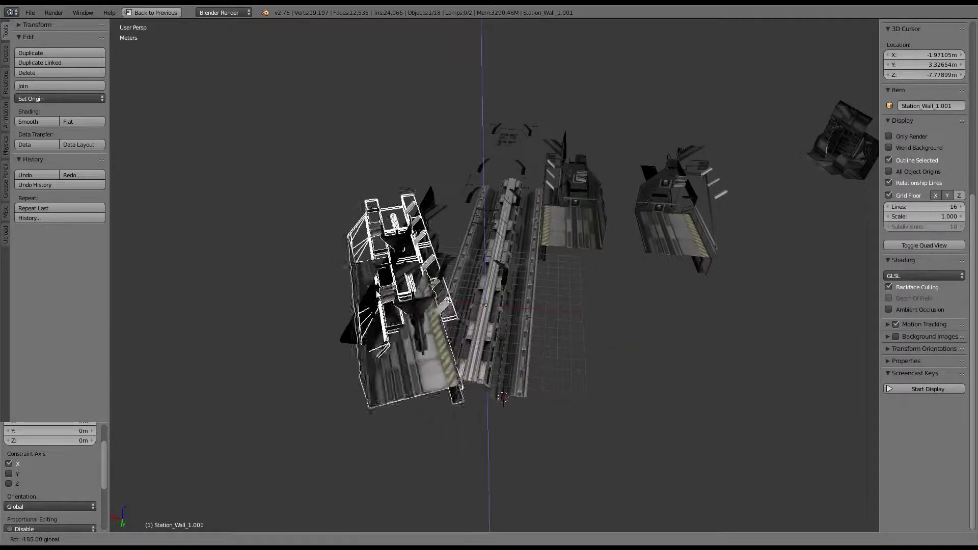
left_click(386, 246)
mouse_move(386, 246)
middle_mouse_down()
mouse_move(578, 269)
mouse_move(584, 316)
mouse_move(611, 314)
mouse_move(631, 261)
middle_mouse_up()
key("a")
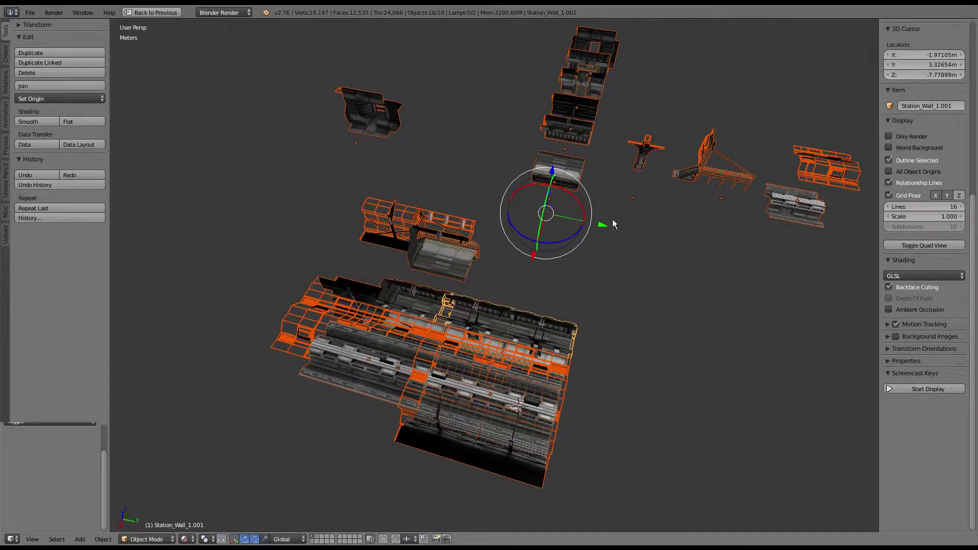
Shift the whole station 17 m along Y
key("g")
key("y")
left_click(504, 191)
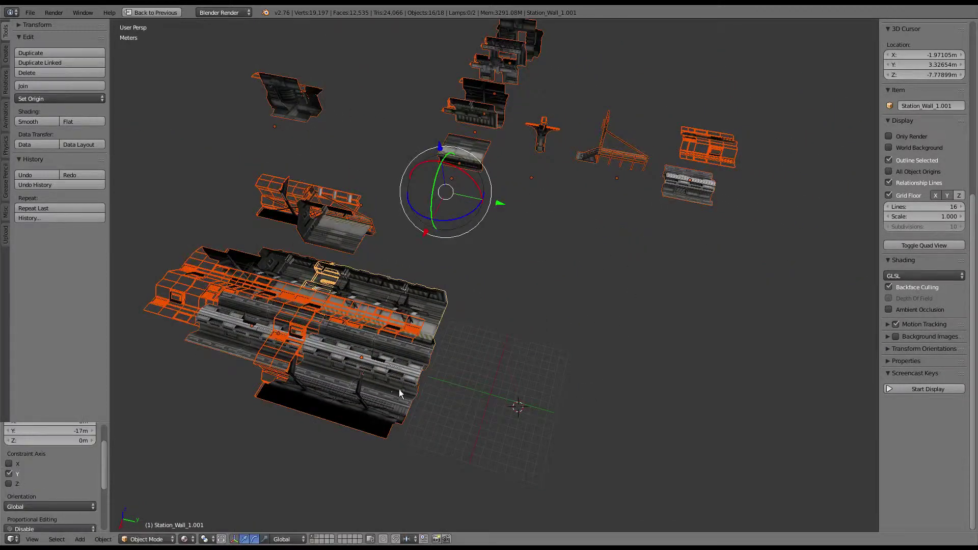
Extend the track with a linked duplicate of Station_Rail_1.004
right_click(399, 389)
mouse_move(425, 384)
middle_mouse_down()
mouse_move(492, 298)
mouse_move(471, 313)
middle_mouse_up()
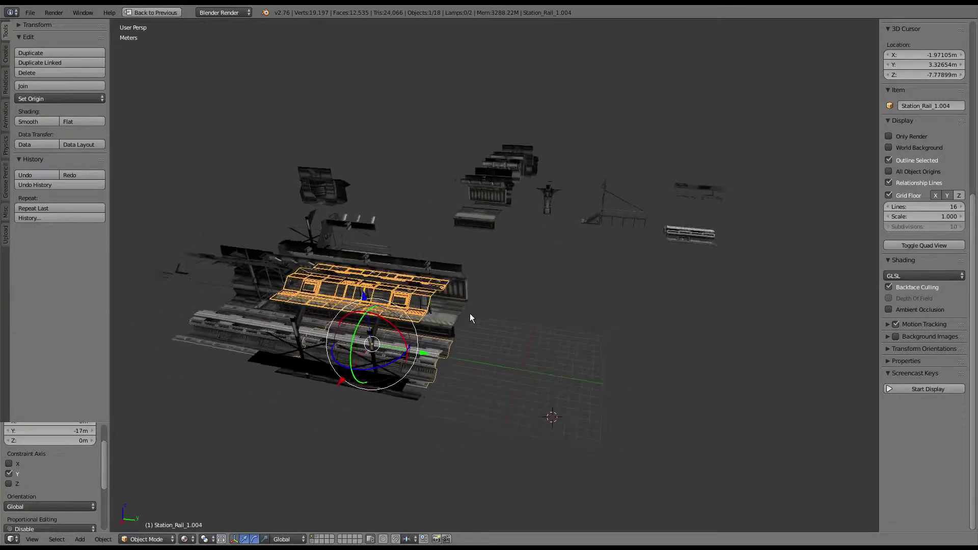
key("alt+d")
right_click(514, 367)
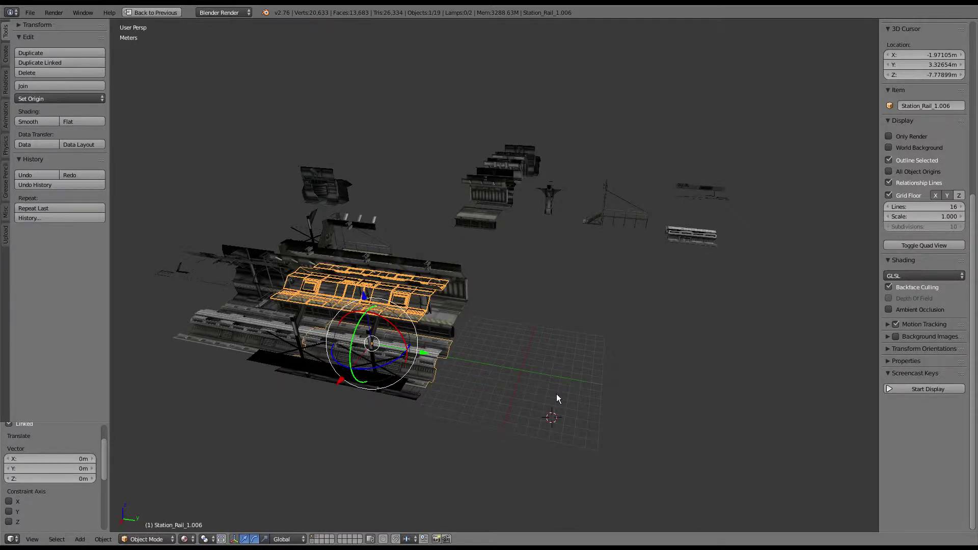
key("g")
middle_click_drag(553, 367, 556, 367)
Box-select the left-side pieces and nudge them 1 m along Y
right_click(423, 387)
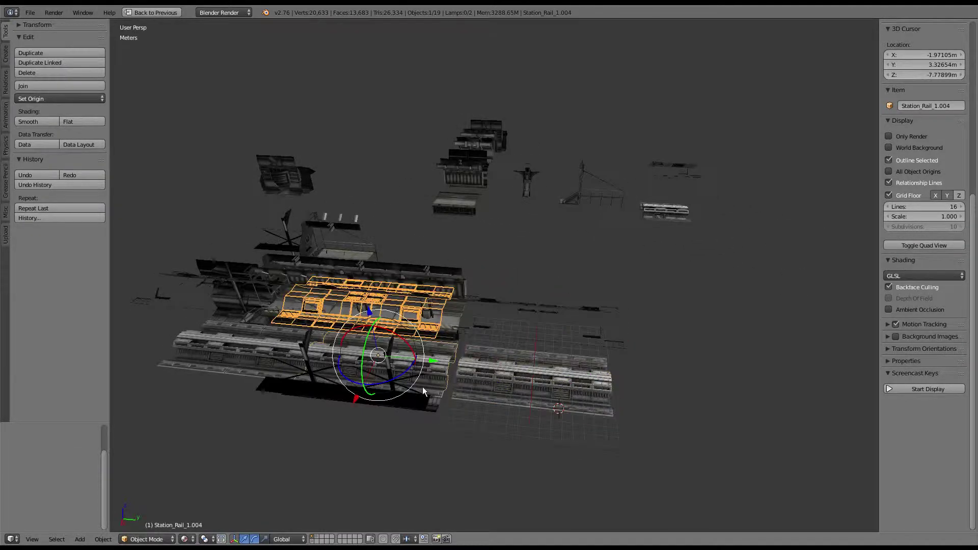
middle_click_drag(431, 374, 446, 424)
left_click_drag(456, 455, 281, 196)
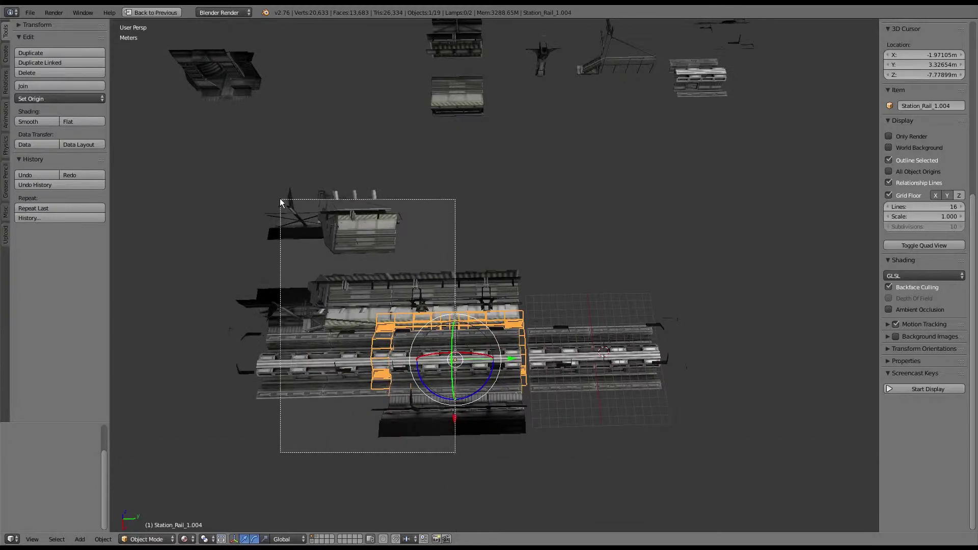
left_click_drag(458, 328, 464, 328, "ctrl")
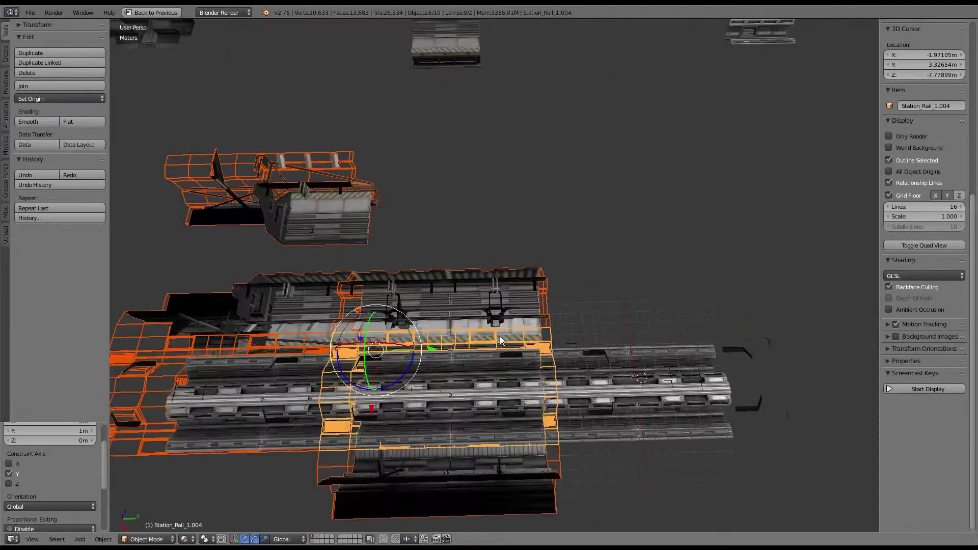
middle_click_drag(464, 328, 475, 258)
scroll(475, 258, "up", 3)
key("a")
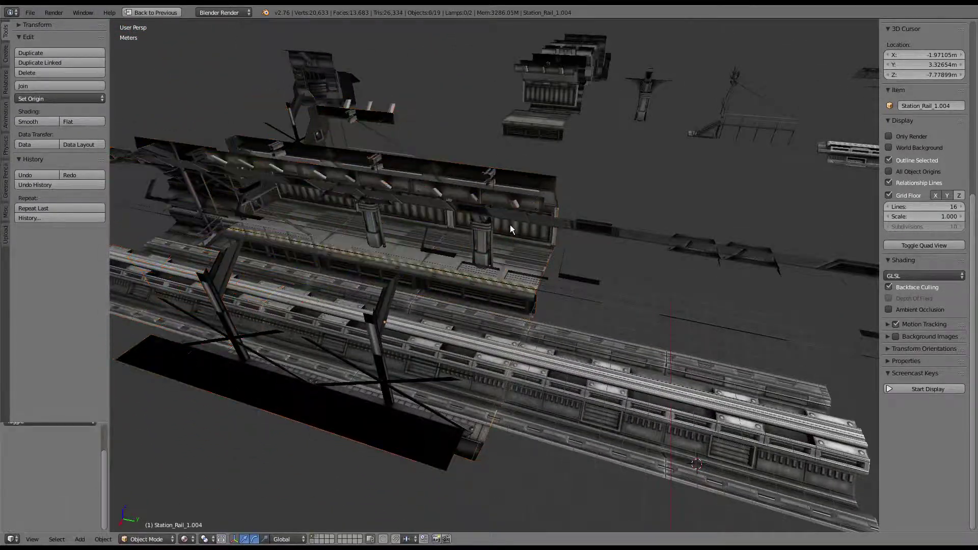
mouse_move(510, 224)
middle_mouse_down()
mouse_move(420, 185)
mouse_move(611, 229)
mouse_move(428, 264)
mouse_move(560, 233)
middle_mouse_up()
Make a linked duplicate of Station_Floor_1.002
right_click(542, 238)
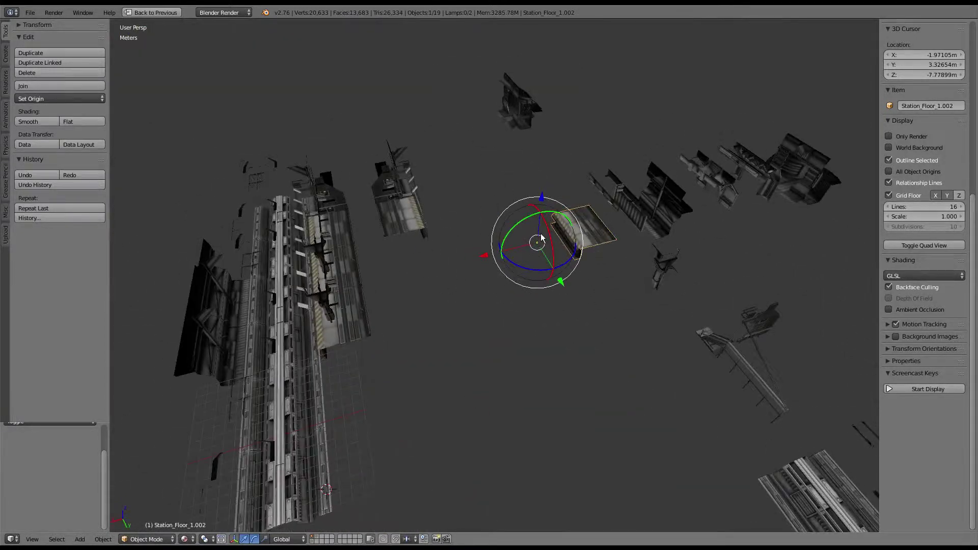
key("alt+d")
right_click(639, 300)
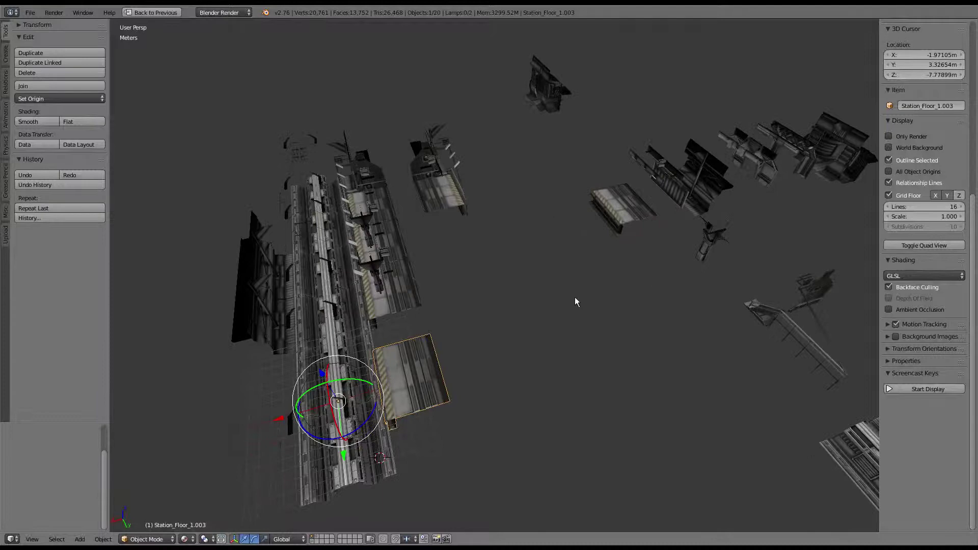
Move the floor piece 4 m along Y
mouse_move(575, 297)
middle_mouse_down()
mouse_move(572, 284)
mouse_move(640, 305)
middle_mouse_up()
key("g")
key("y")
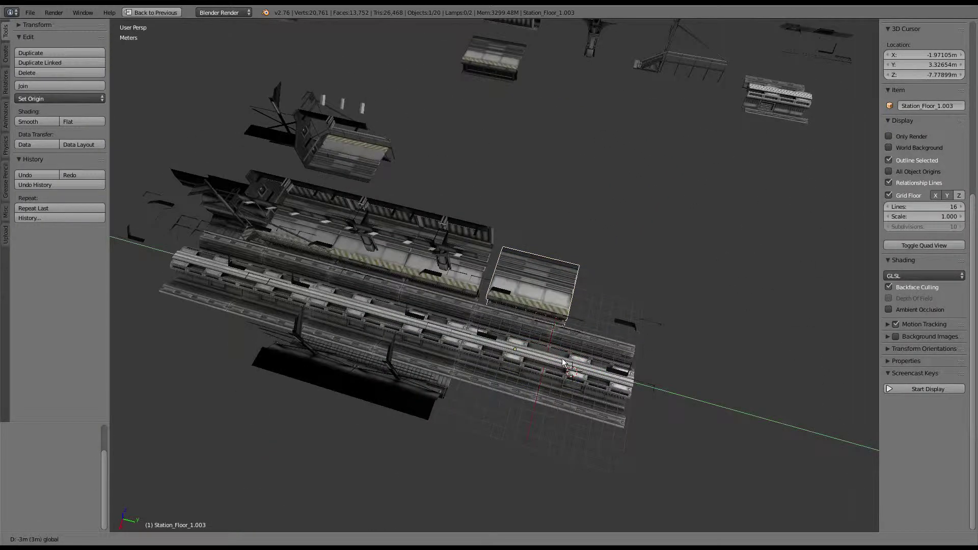
key("Return")
Duplicate the floor piece and place the copy 8 m along Y
key("shift+d")
key("Escape")
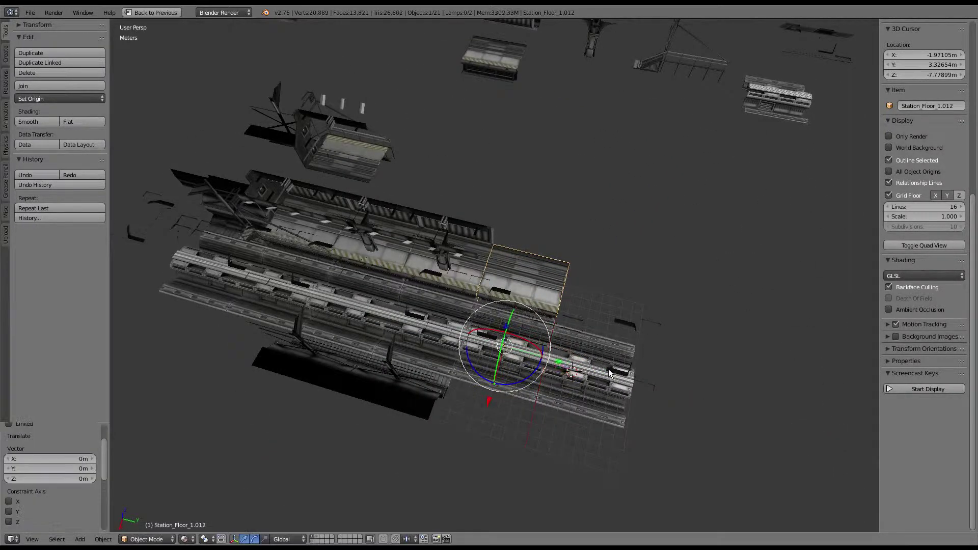
key("g")
key("y")
key("Return")
mouse_move(644, 378)
middle_mouse_down()
mouse_move(539, 334)
mouse_move(516, 351)
mouse_move(607, 300)
mouse_move(401, 294)
mouse_move(557, 319)
mouse_move(367, 299)
mouse_move(496, 304)
middle_mouse_up()
Duplicate Station_Entry_2.000 and set the copy into the platform wall
right_click(650, 260)
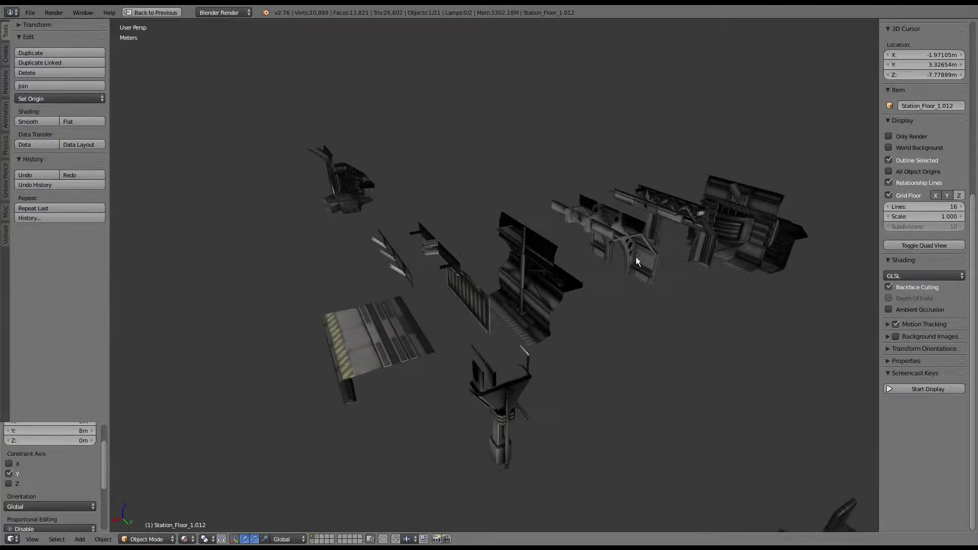
mouse_move(636, 257)
middle_mouse_down()
mouse_move(606, 236)
mouse_move(645, 320)
mouse_move(593, 366)
mouse_move(645, 334)
mouse_move(664, 357)
middle_mouse_up()
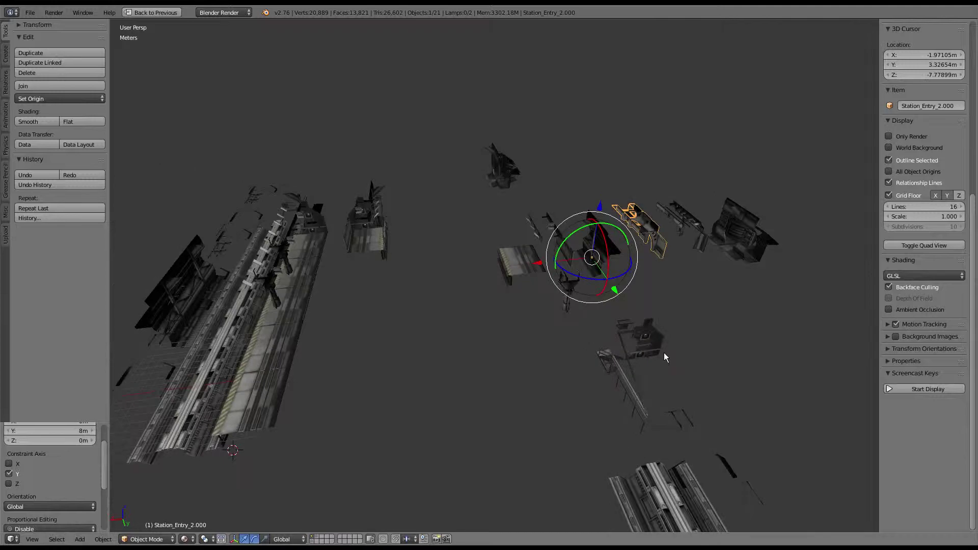
key("shift+d")
right_click(672, 337)
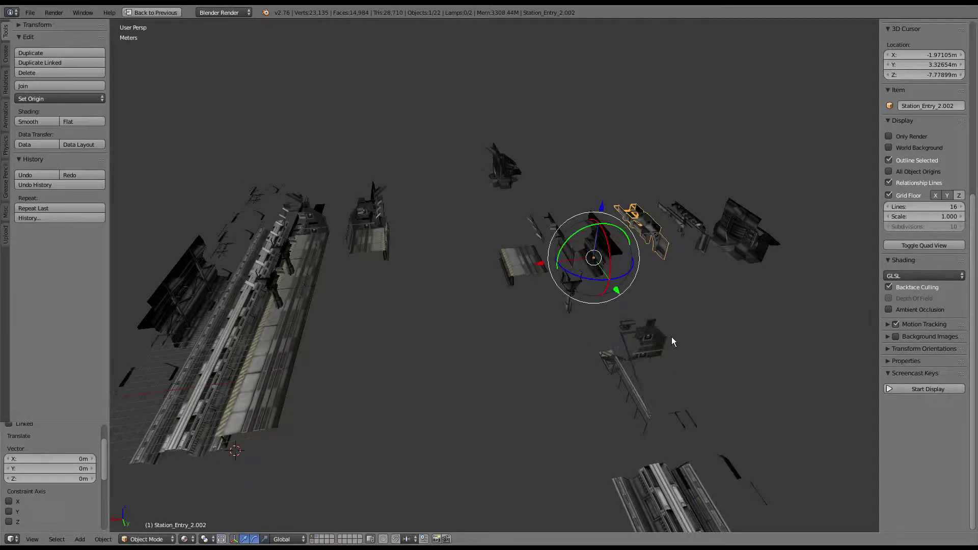
key("g")
left_click(320, 392)
mouse_move(319, 393)
middle_mouse_down()
mouse_move(493, 328)
mouse_move(467, 343)
middle_mouse_up()
left_click_drag(645, 406, 516, 390)
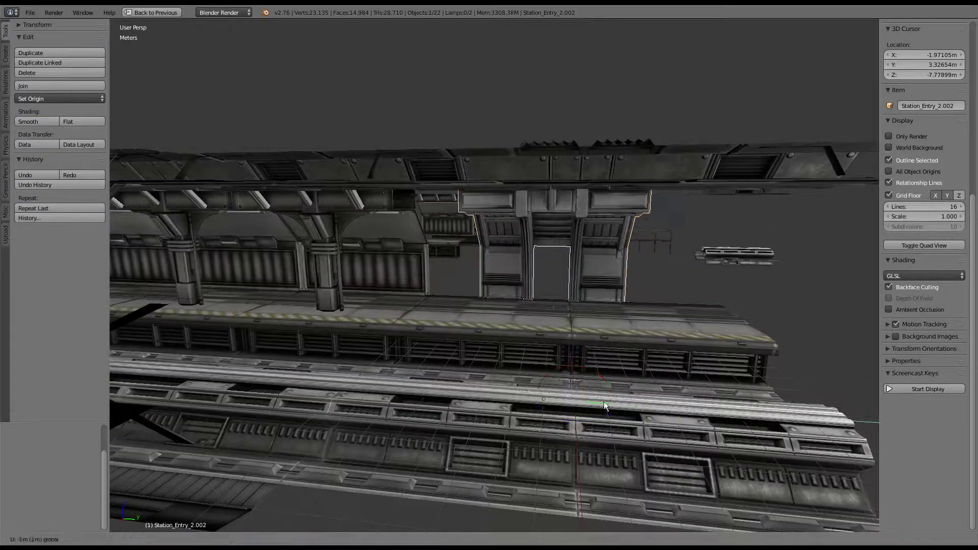
Review the platform from several angles, selecting the arched doorway and Station_Rail_1.006
key("a")
scroll(566, 311, "up", 3)
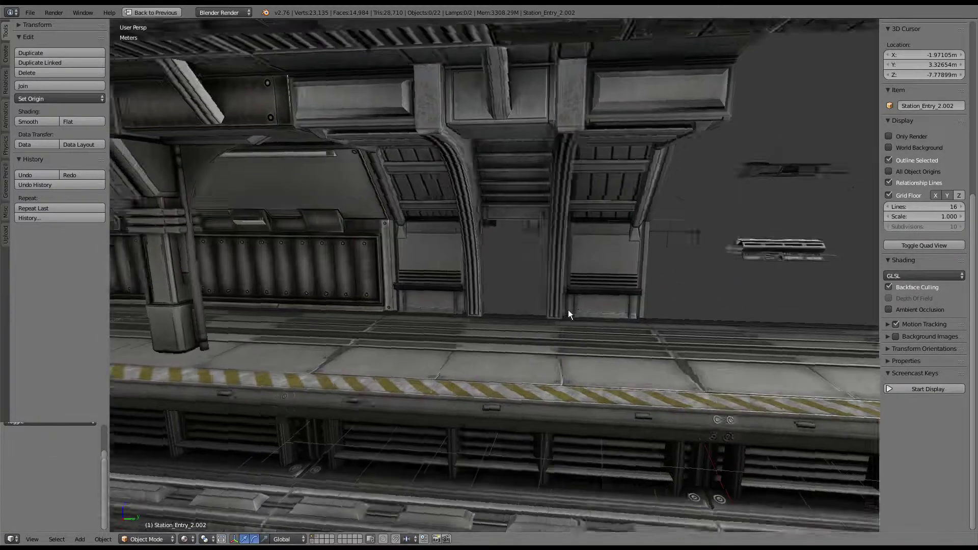
scroll(575, 311, "up", 2)
mouse_move(588, 312)
middle_mouse_down()
mouse_move(489, 309)
mouse_move(407, 217)
mouse_move(388, 245)
mouse_move(440, 265)
mouse_move(508, 269)
middle_mouse_up()
right_click(407, 216)
scroll(508, 264, "up", 3)
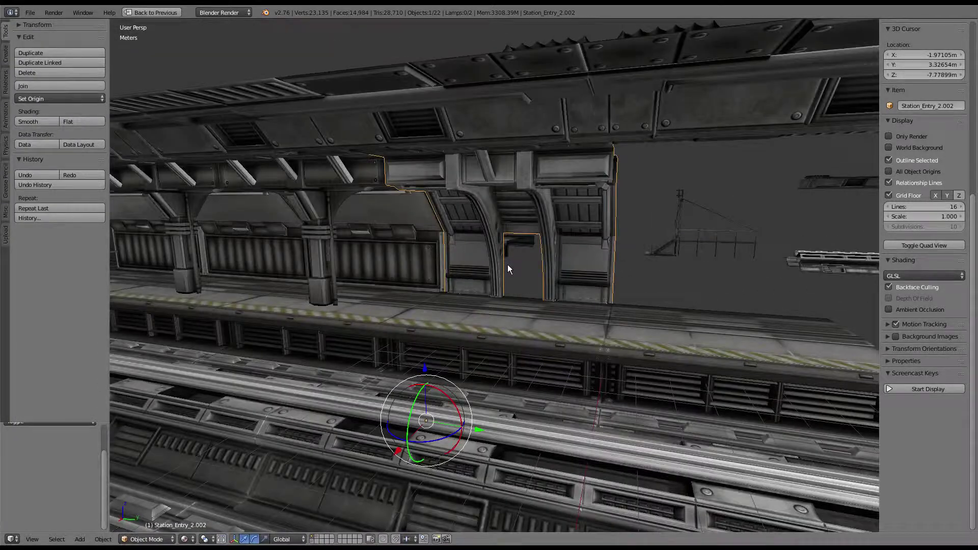
scroll(537, 180, "down", 3)
mouse_move(537, 179)
middle_mouse_down()
mouse_move(513, 168)
mouse_move(525, 186)
mouse_move(617, 203)
mouse_move(595, 220)
mouse_move(671, 264)
middle_mouse_up()
scroll(593, 247, "down", 4)
right_click(588, 268)
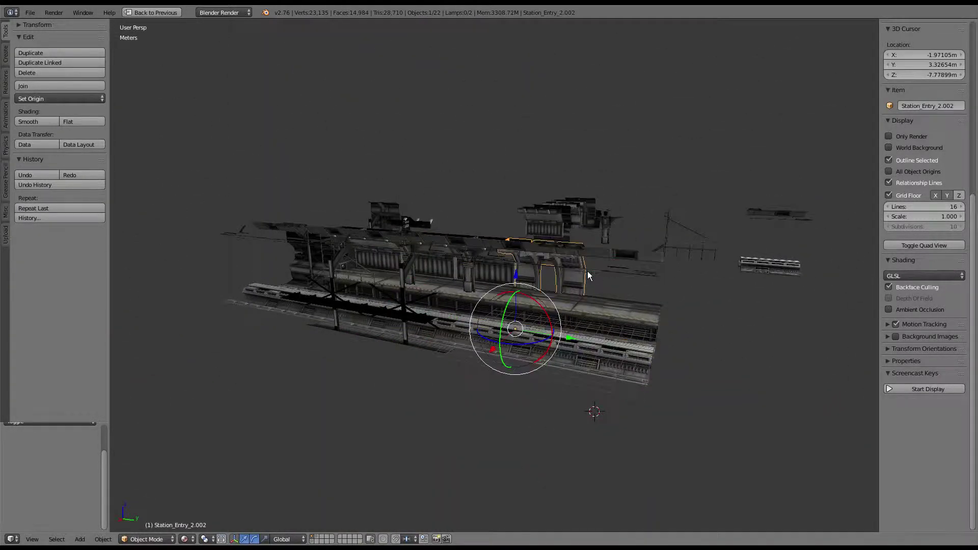
scroll(587, 267, "up", 4)
mouse_move(585, 266)
middle_mouse_down()
mouse_move(507, 263)
mouse_move(593, 266)
mouse_move(577, 269)
mouse_move(524, 325)
mouse_move(613, 198)
mouse_move(580, 201)
middle_mouse_up()
Duplicate the wall panel and shift the copy 4 m along Y
right_click(591, 165)
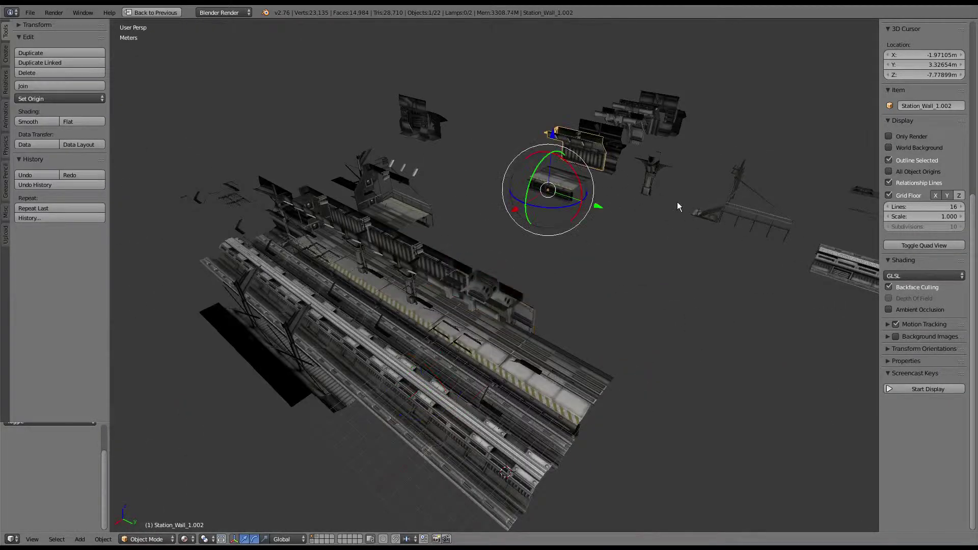
key("shift+d")
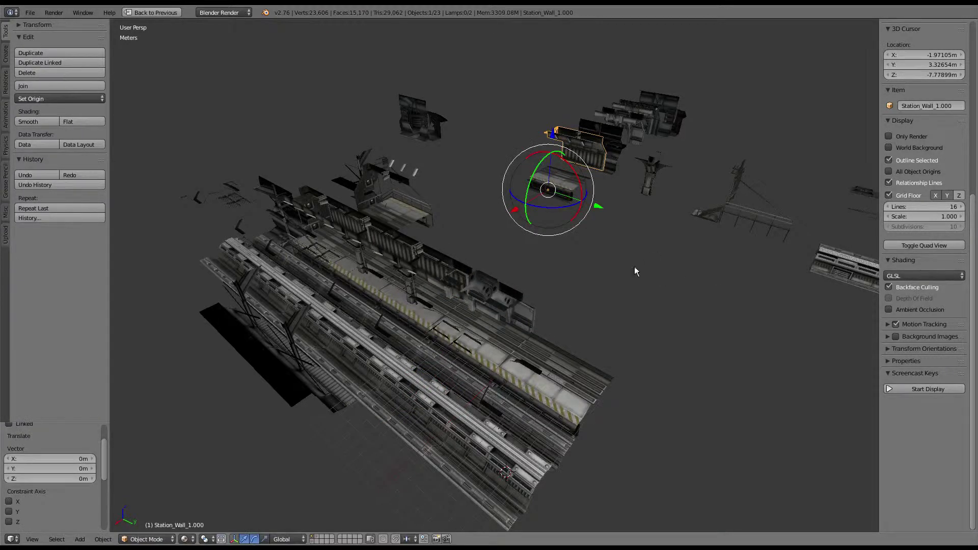
middle_click_drag(635, 266, 542, 296)
key("g")
key("y")
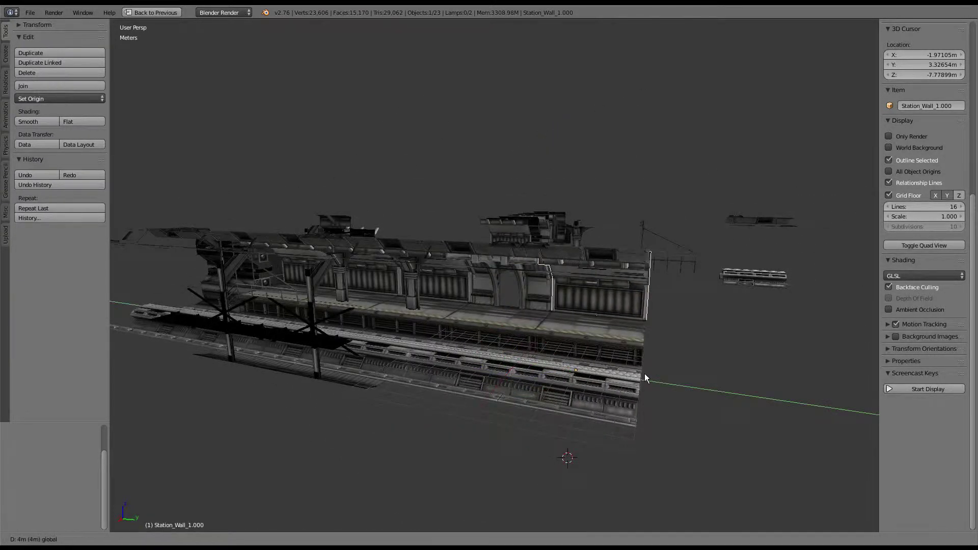
left_click(637, 372)
mouse_move(636, 372)
middle_mouse_down()
mouse_move(612, 261)
mouse_move(591, 272)
middle_mouse_up()
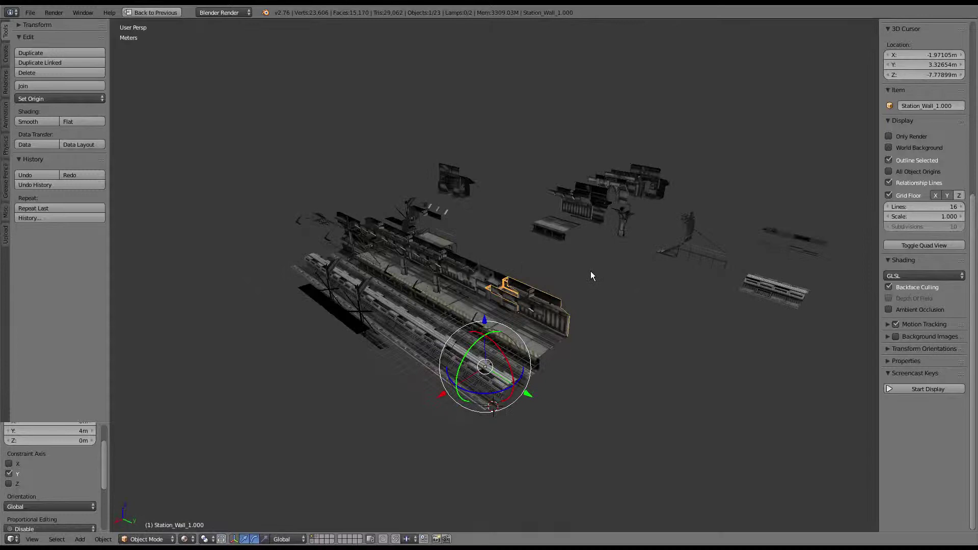
Duplicate the pillar and move the copy 4 m along the station
right_click(627, 227)
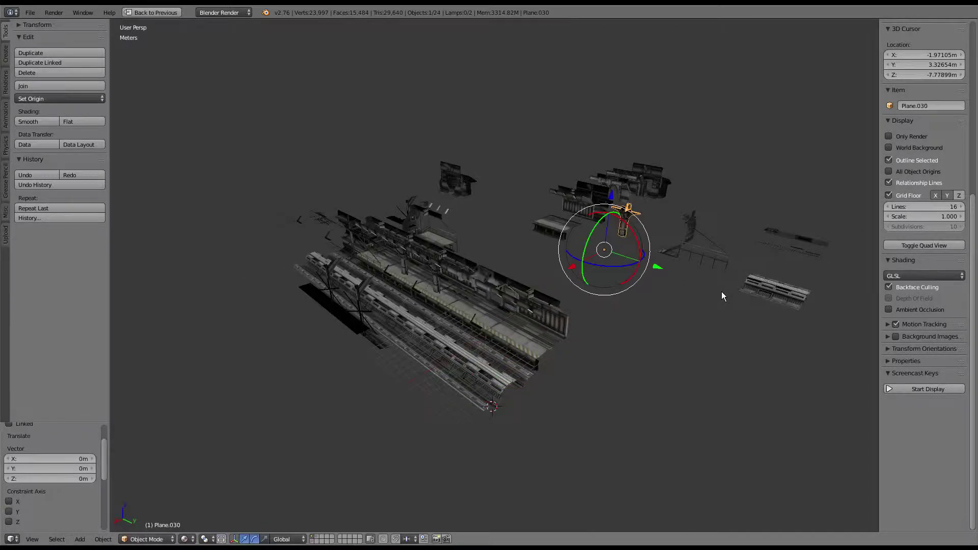
key("shift+d")
right_click(722, 291)
mouse_move(723, 291)
middle_mouse_down()
mouse_move(486, 328)
mouse_move(498, 314)
middle_mouse_up()
scroll(499, 314, "up", 1)
scroll(605, 343, "up", 3)
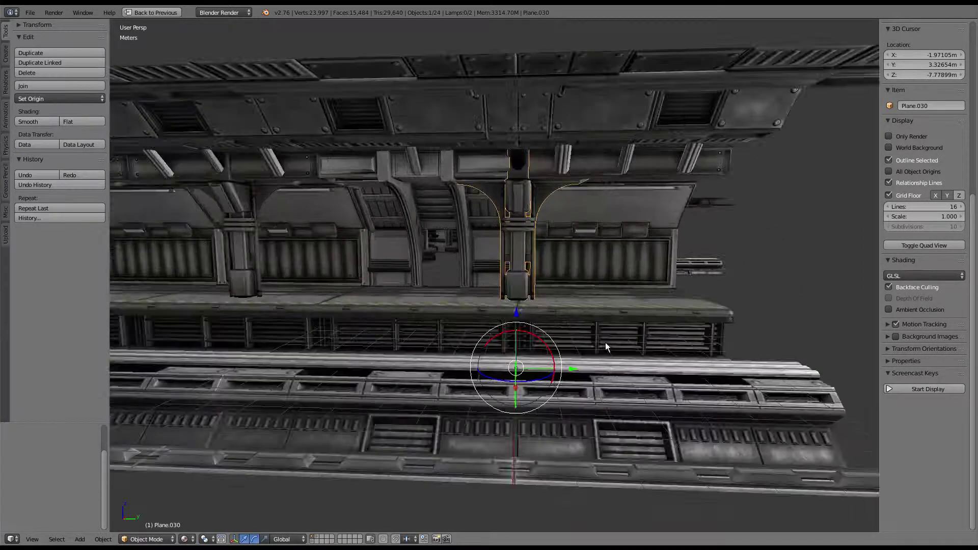
left_click_drag(581, 367, 716, 365)
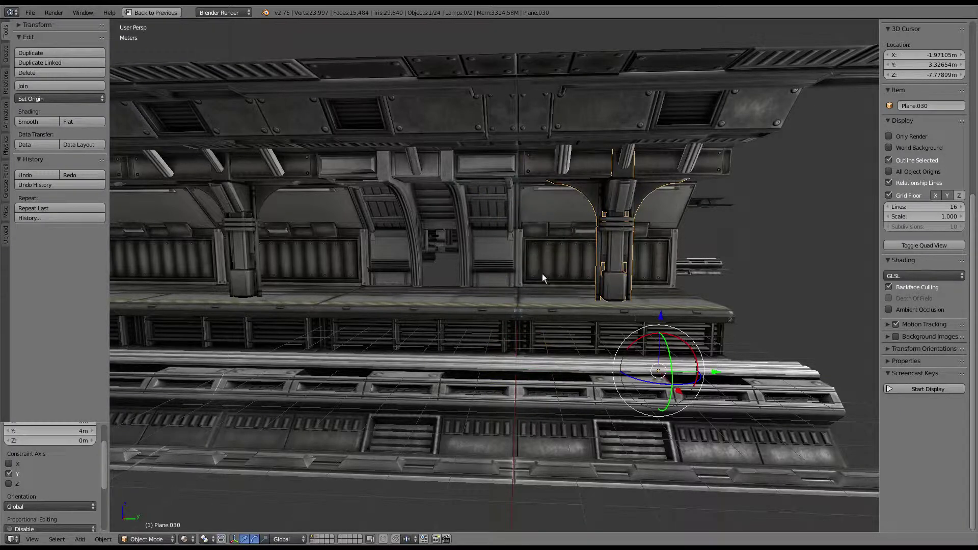
Select the doorway, wall copy and three platform pieces, adjust them, and make them single-user
right_click(482, 248)
right_click(551, 263, "shift")
right_click(616, 254, "shift")
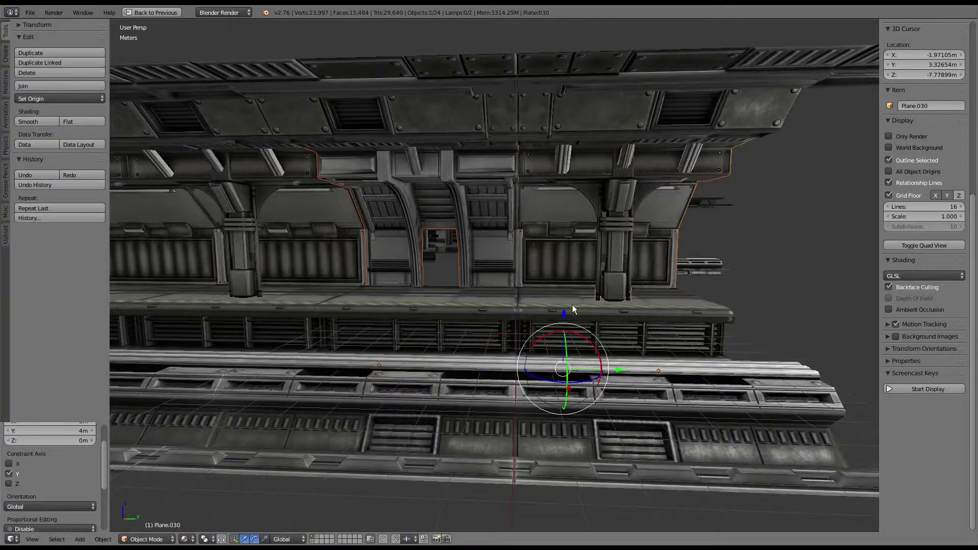
right_click(573, 305, "shift")
key("g")
left_click(507, 260)
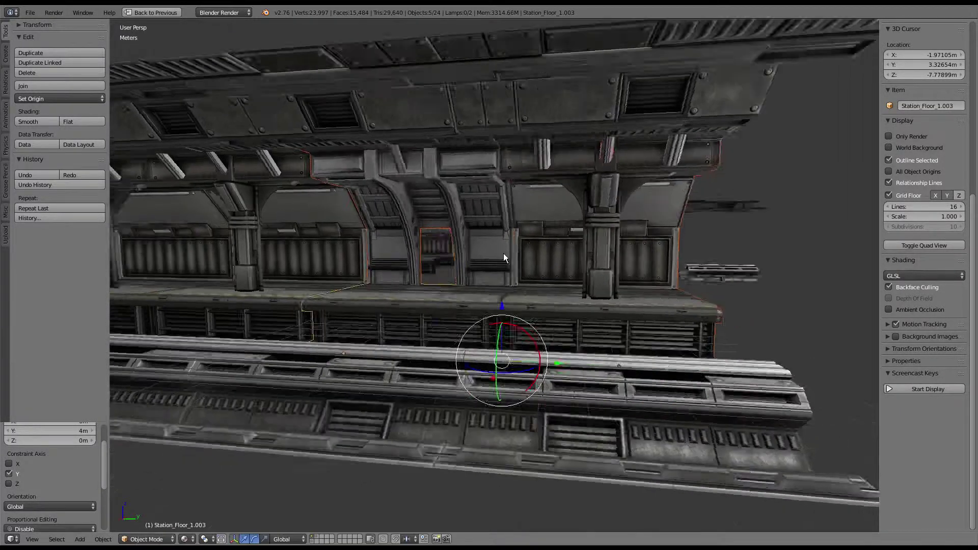
mouse_move(504, 252)
middle_mouse_down()
mouse_move(438, 248)
mouse_move(566, 262)
mouse_move(423, 259)
mouse_move(485, 259)
mouse_move(190, 414)
mouse_move(401, 333)
mouse_move(393, 338)
middle_mouse_up()
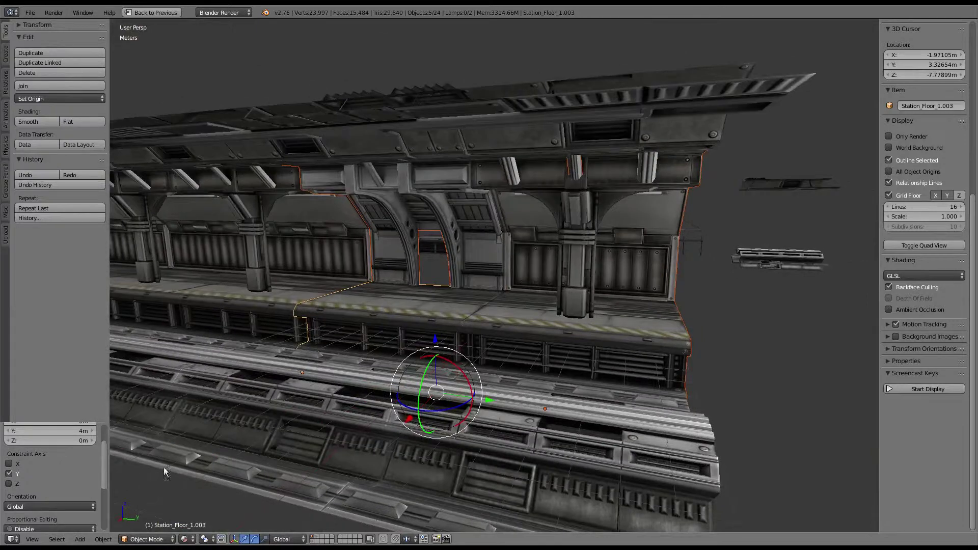
left_click(104, 539)
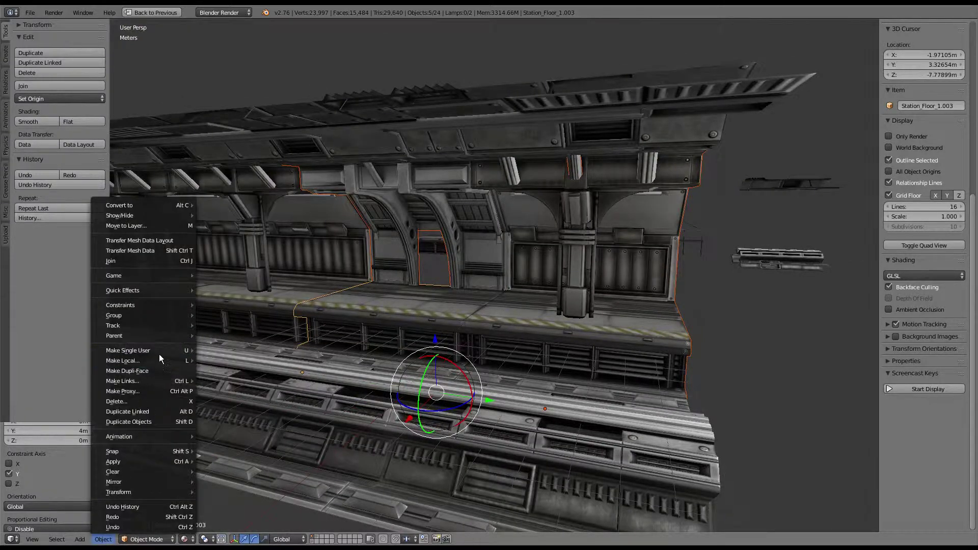
left_click(230, 356)
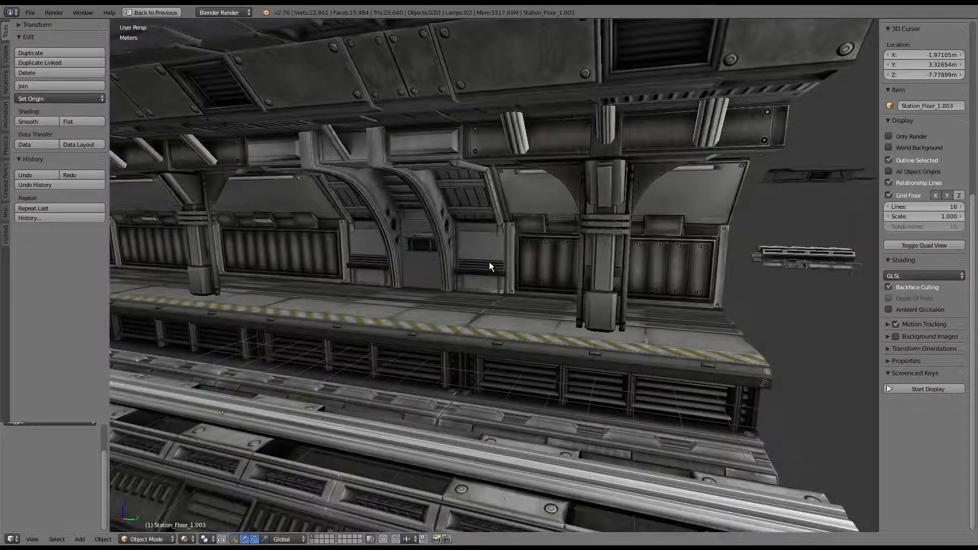
mouse_move(490, 263)
middle_mouse_down()
mouse_move(431, 247)
mouse_move(517, 307)
mouse_move(577, 278)
mouse_move(548, 277)
mouse_move(593, 281)
mouse_move(550, 270)
mouse_move(567, 288)
mouse_move(512, 294)
mouse_move(558, 272)
mouse_move(521, 280)
mouse_move(538, 299)
middle_mouse_up()
scroll(550, 267, "down", 2)
scroll(537, 264, "down", 5)
scroll(551, 272, "down", 3)
scroll(552, 271, "down", 2)
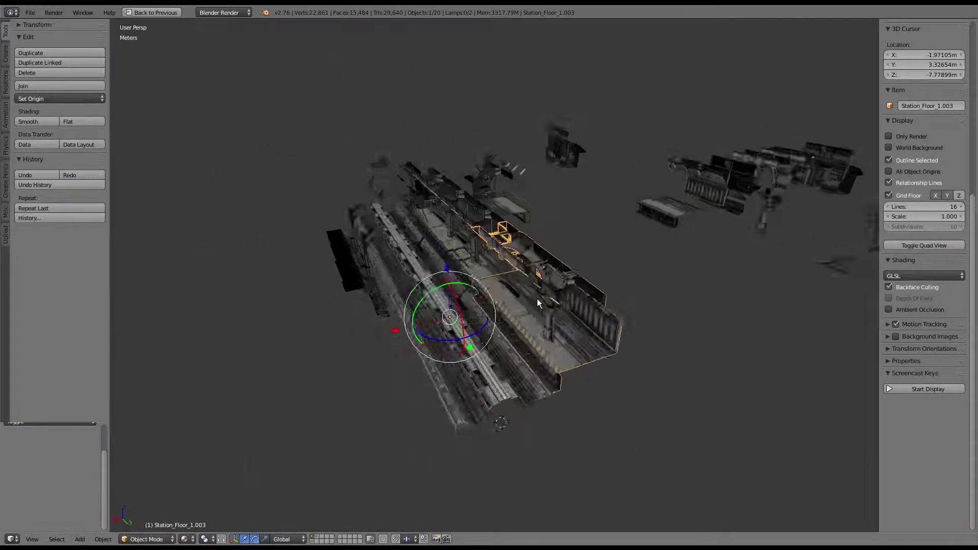
scroll(534, 281, "up", 5)
mouse_move(530, 264)
middle_mouse_down()
mouse_move(631, 300)
mouse_move(442, 319)
mouse_move(575, 305)
mouse_move(658, 330)
mouse_move(613, 316)
middle_mouse_up()
scroll(586, 289, "up", 4)
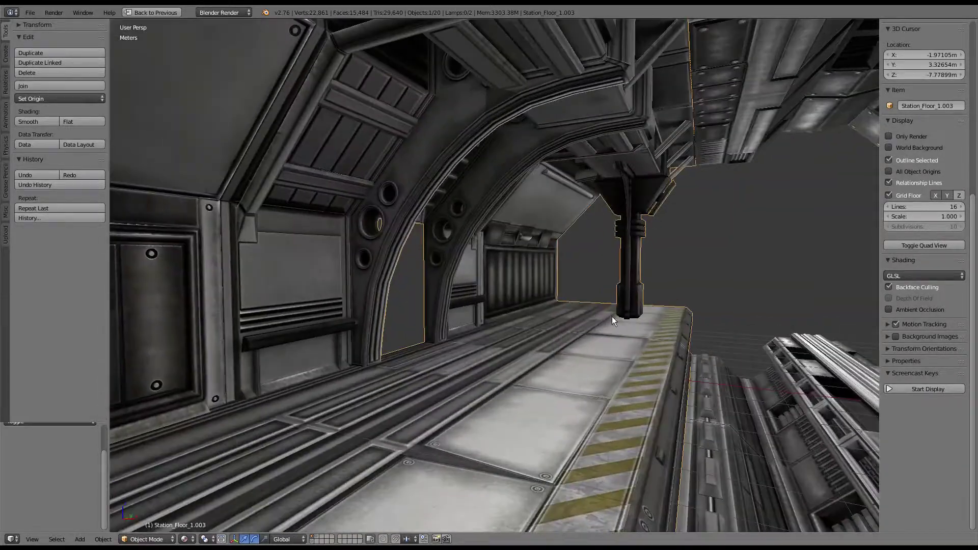
key("g")
right_click(581, 267)
middle_click_drag(581, 266, 410, 262)
key("shift+f")
key("w")
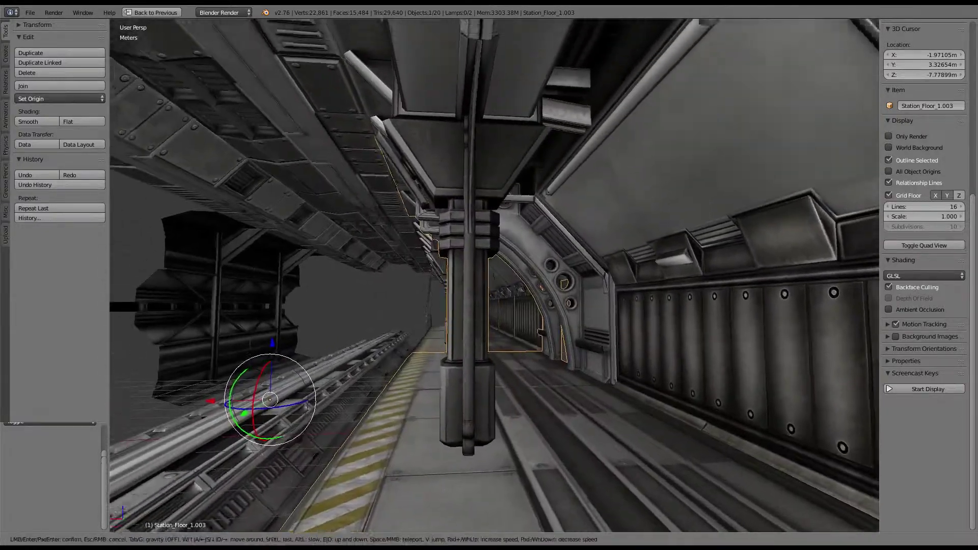
key("w")
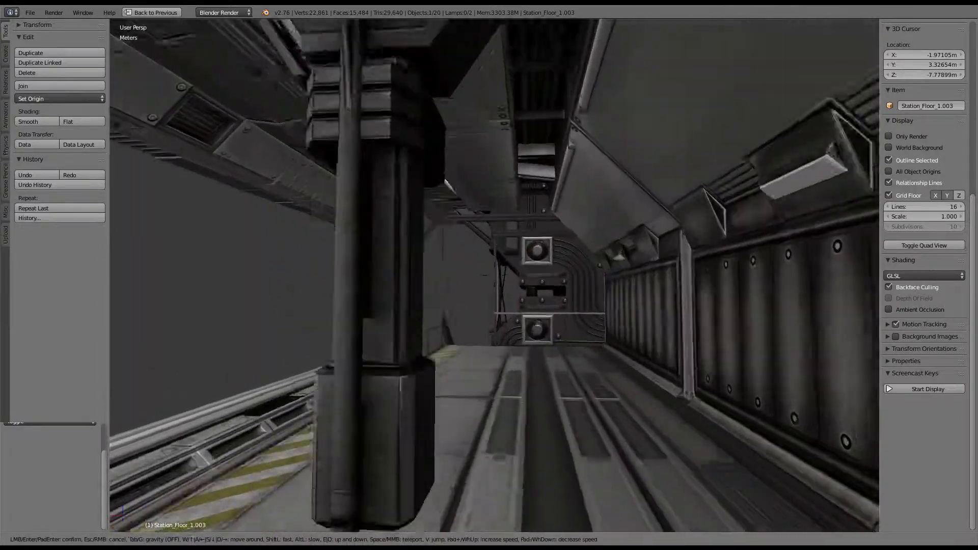
key("s")
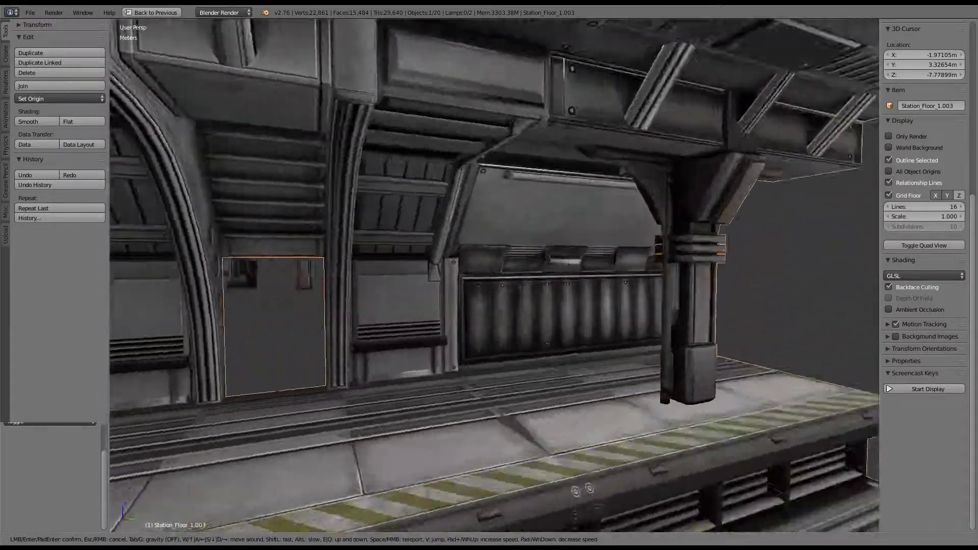
key("s")
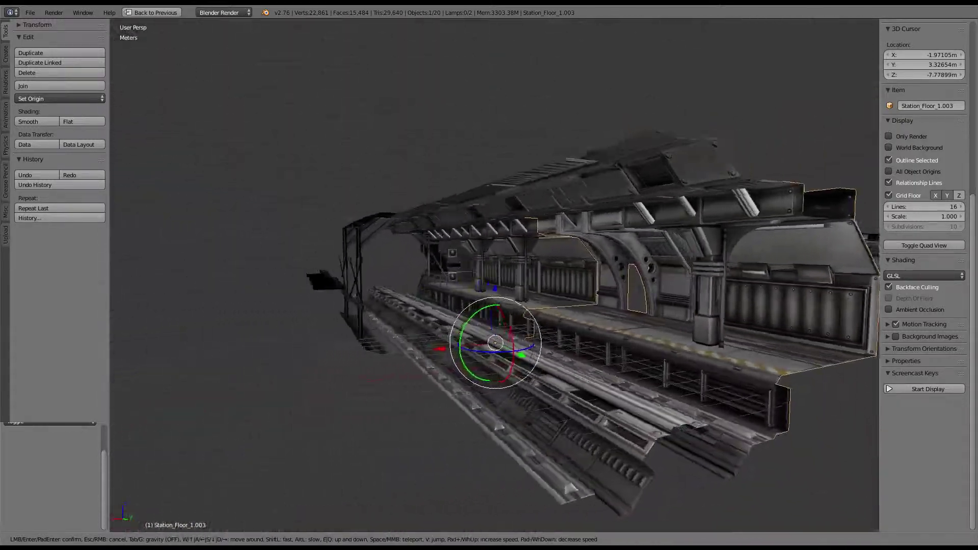
key("w")
key("w")
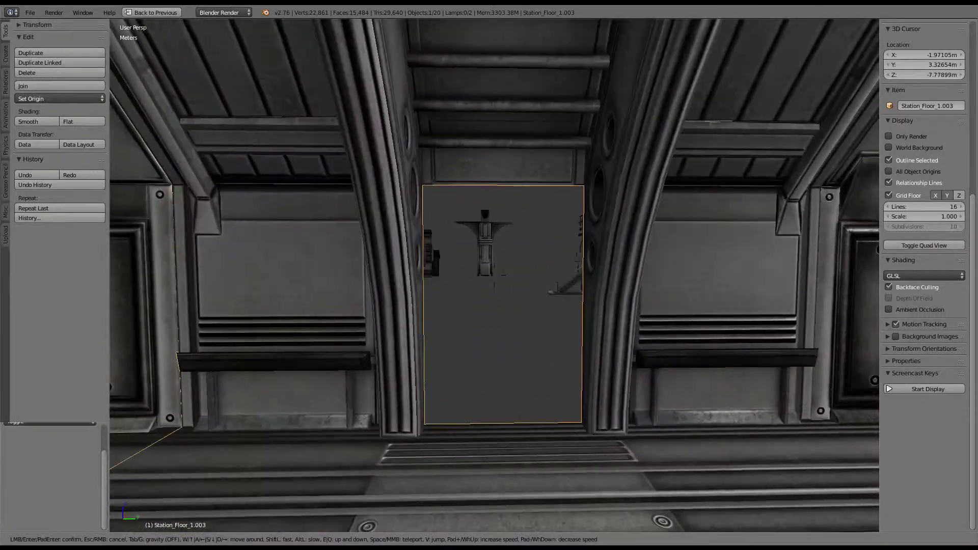
key("s")
key("s")
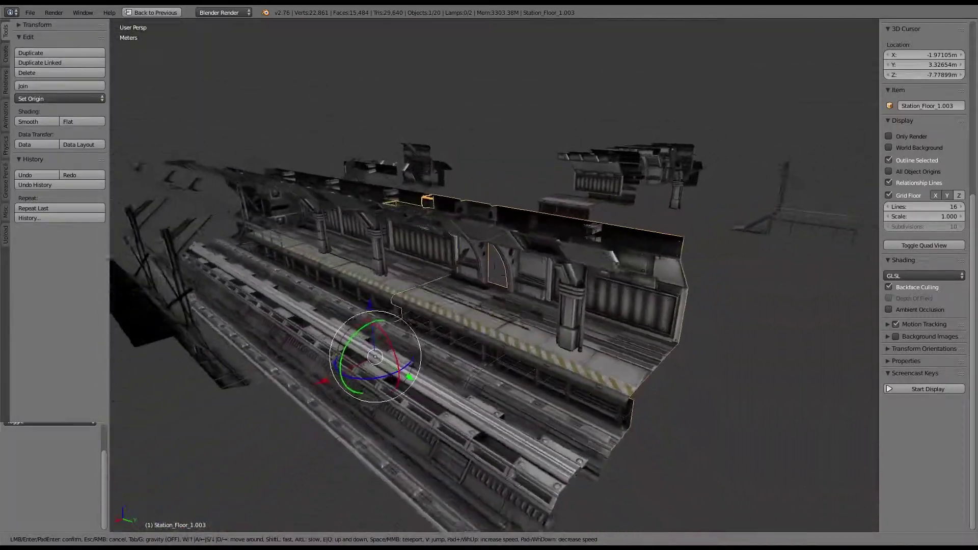
key("Return")
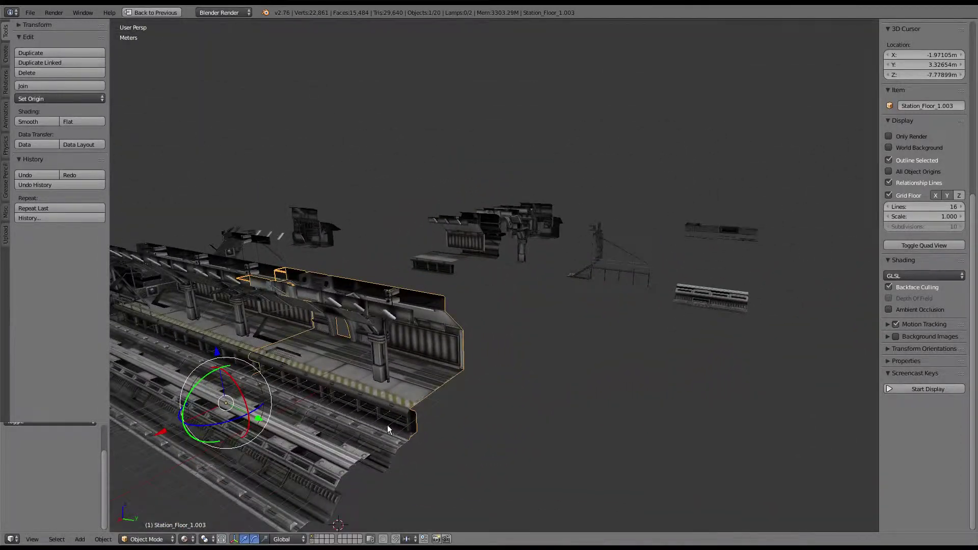
Make a linked copy of the rail piece and place it 14 m further along
right_click(371, 433)
mouse_move(370, 433)
middle_mouse_down()
mouse_move(468, 398)
mouse_move(556, 383)
middle_mouse_up()
key("alt+d")
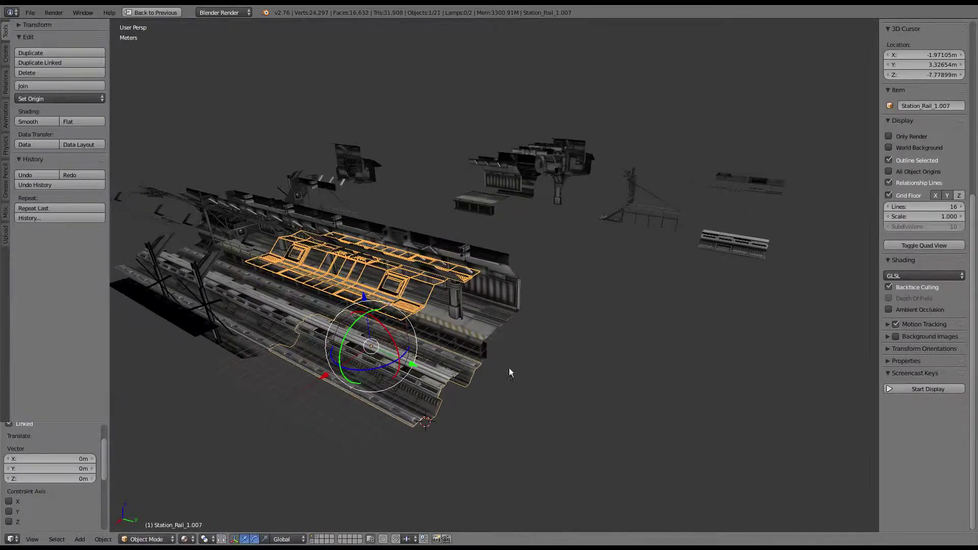
key("Escape")
key("a")
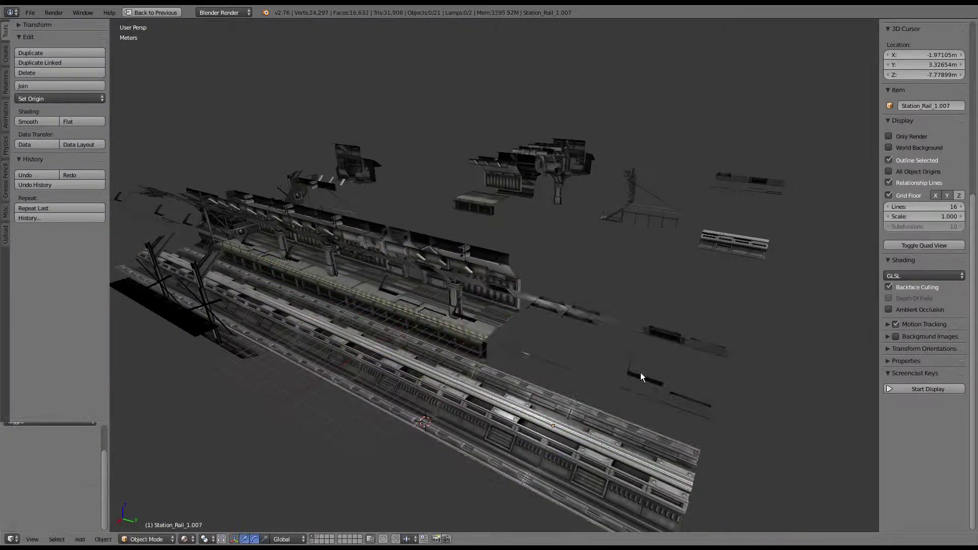
mouse_move(641, 372)
middle_mouse_down()
mouse_move(493, 172)
mouse_move(438, 166)
mouse_move(625, 178)
mouse_move(540, 212)
mouse_move(624, 193)
mouse_move(515, 283)
mouse_move(522, 386)
middle_mouse_up()
Duplicate a spare floor piece, leaving the copy in place
right_click(625, 193)
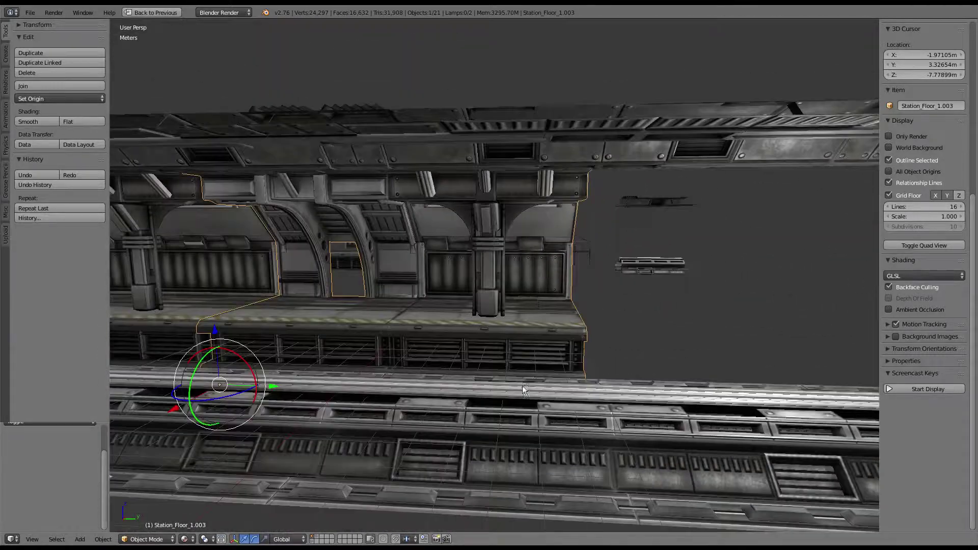
mouse_move(619, 229)
middle_mouse_down()
mouse_move(450, 300)
mouse_move(483, 324)
mouse_move(428, 286)
mouse_move(306, 268)
mouse_move(267, 284)
mouse_move(263, 339)
mouse_move(291, 291)
mouse_move(397, 273)
mouse_move(325, 322)
middle_mouse_up()
scroll(325, 321, "down", 5)
middle_click_drag(520, 218, 620, 182)
right_click(620, 182)
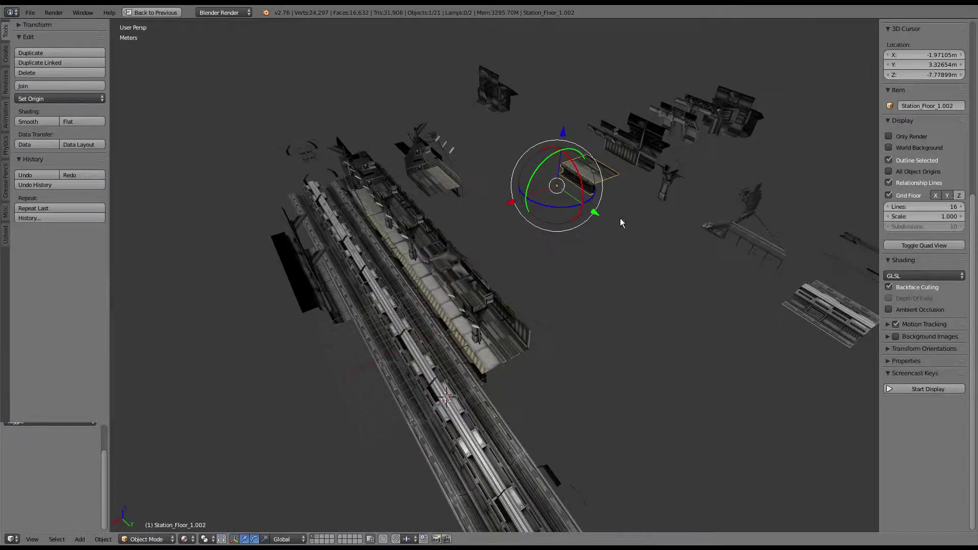
key("shift+d")
right_click(629, 244)
Snap the floor copy to the cursor and shift it 12 m along Y
key("shift+s")
left_click(629, 245)
mouse_move(629, 246)
middle_mouse_down()
mouse_move(635, 356)
mouse_move(566, 305)
middle_mouse_up()
key("g")
key("y")
left_click(627, 385)
Duplicate the floor piece again and shift the new copy 8 m along Y
scroll(591, 353, "up", 2)
key("shift+d")
right_click(591, 353)
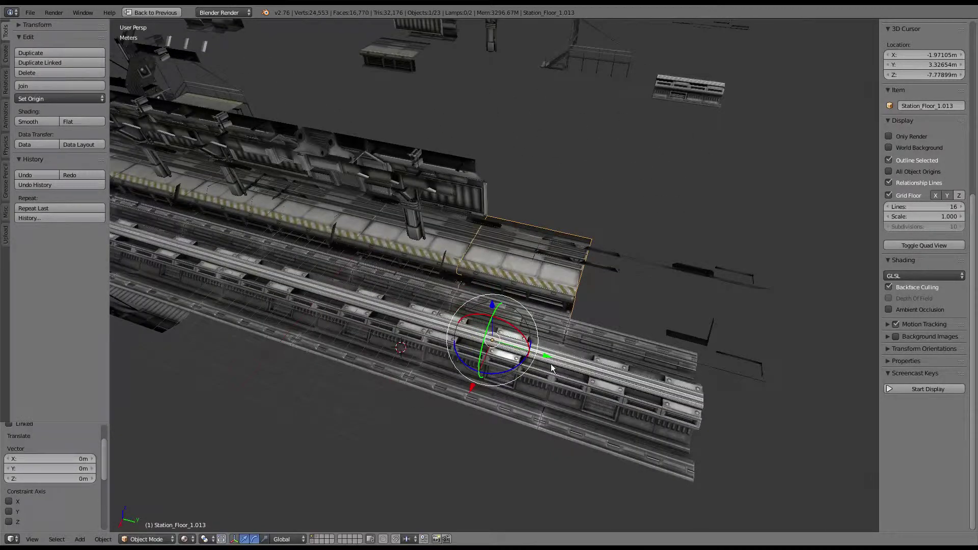
key("g")
key("y")
left_click(692, 365)
Select the station entry piece
scroll(569, 180, "down", 3)
mouse_move(568, 179)
middle_mouse_down()
mouse_move(563, 269)
mouse_move(603, 234)
mouse_move(430, 226)
mouse_move(561, 233)
mouse_move(613, 190)
mouse_move(616, 147)
mouse_move(630, 225)
mouse_move(613, 304)
mouse_move(649, 267)
middle_mouse_up()
right_click(615, 185)
Duplicate the station entry piece and move the copy 20 m along Y
key("shift+d")
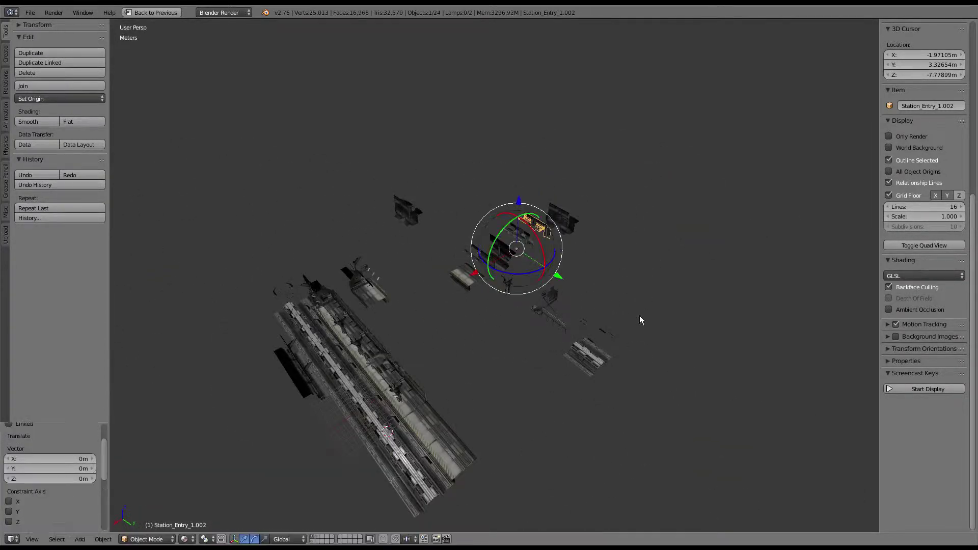
right_click(640, 316)
mouse_move(640, 316)
middle_mouse_down()
mouse_move(409, 325)
mouse_move(420, 370)
middle_mouse_up()
scroll(421, 370, "up", 5)
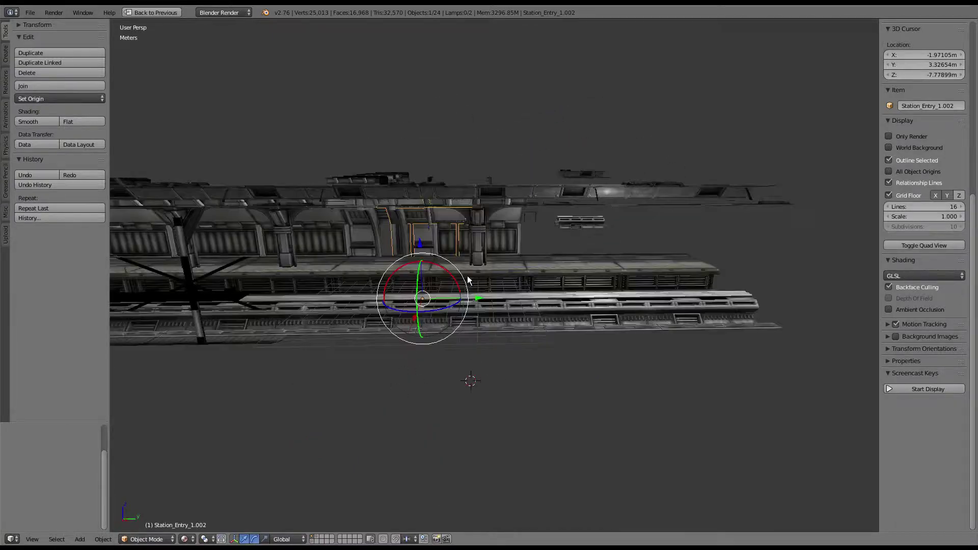
type("gy")
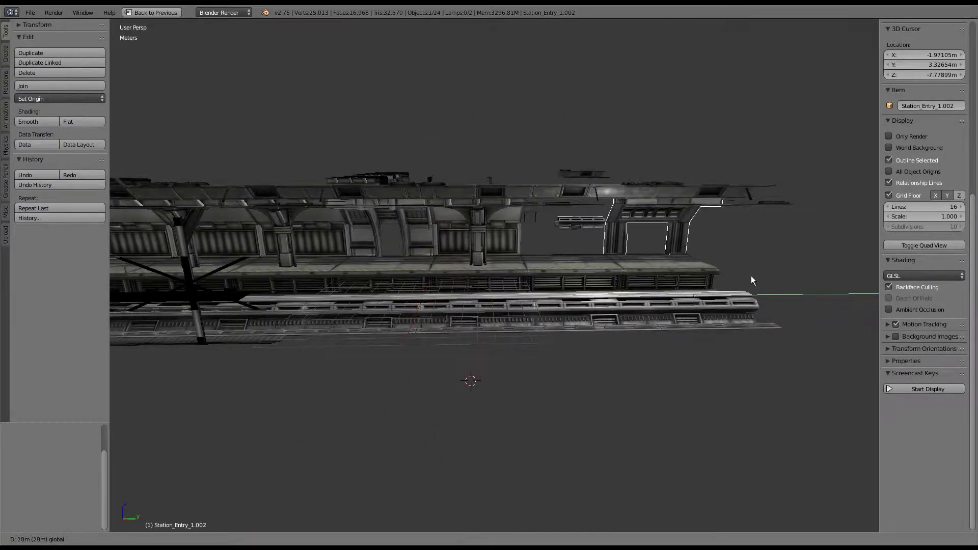
type("20")
key("Return")
scroll(711, 274, "up", 5)
scroll(710, 274, "down", 3)
scroll(663, 276, "down", 2)
scroll(623, 281, "down", 2)
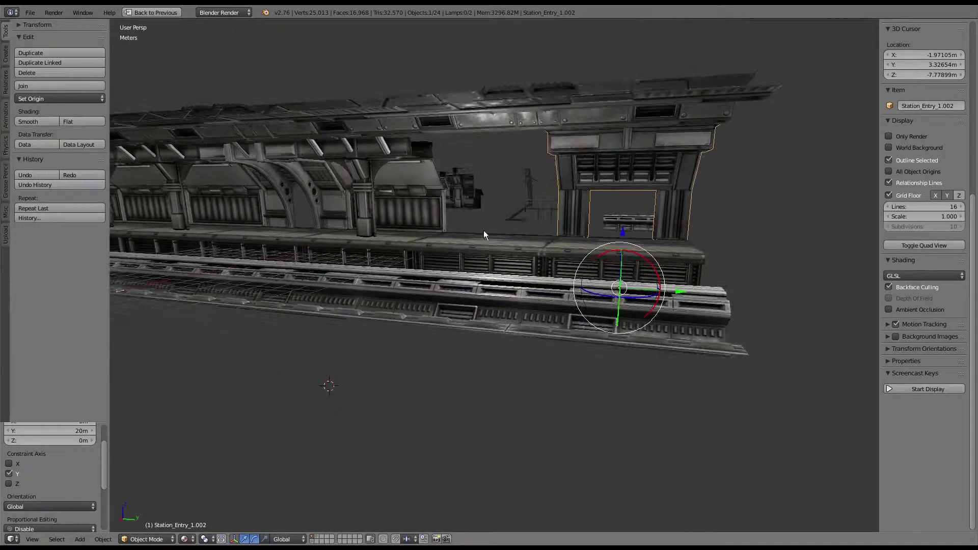
Duplicate the Station_Wall piece and place the copy 12 m along Y
middle_click_drag(428, 183, 437, 245)
right_click(413, 143)
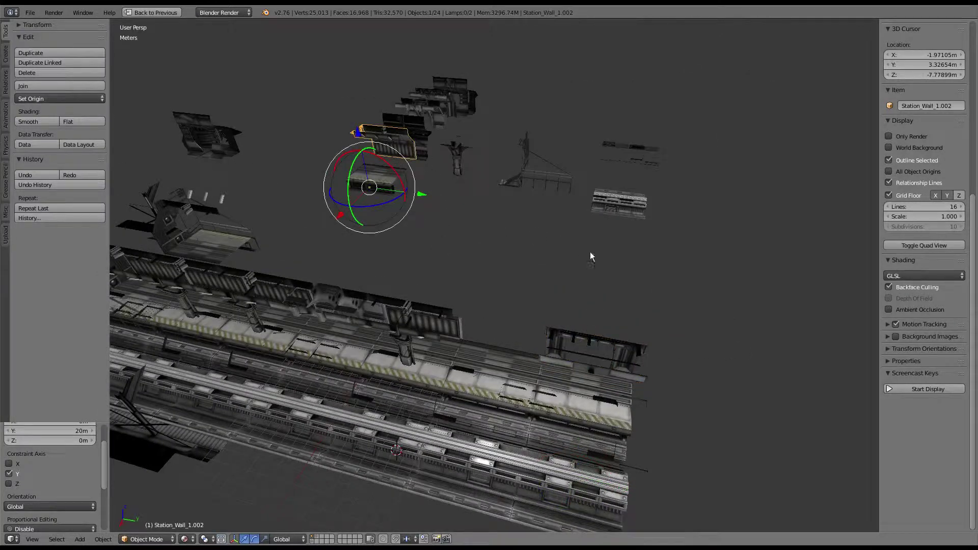
key("shift+d")
middle_click_drag(572, 209, 510, 271)
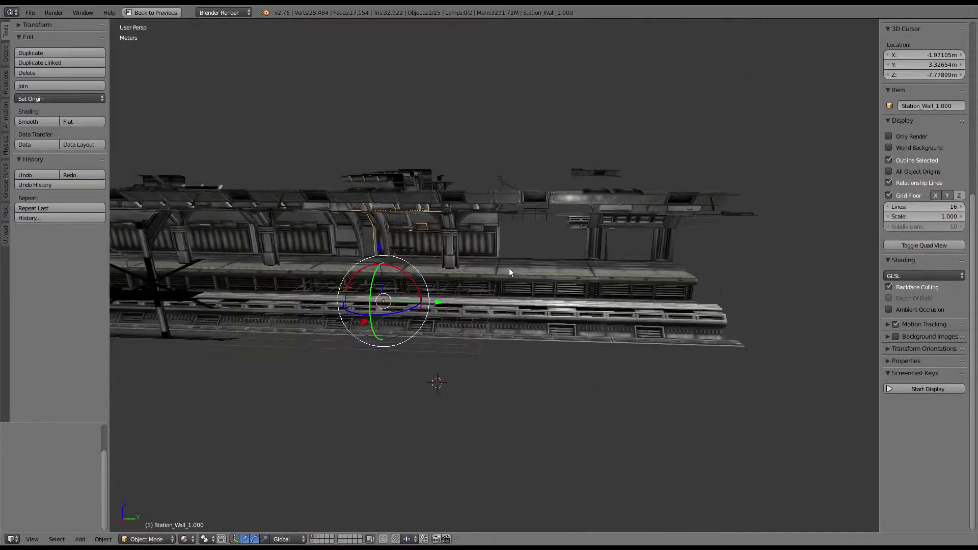
key("g")
key("y")
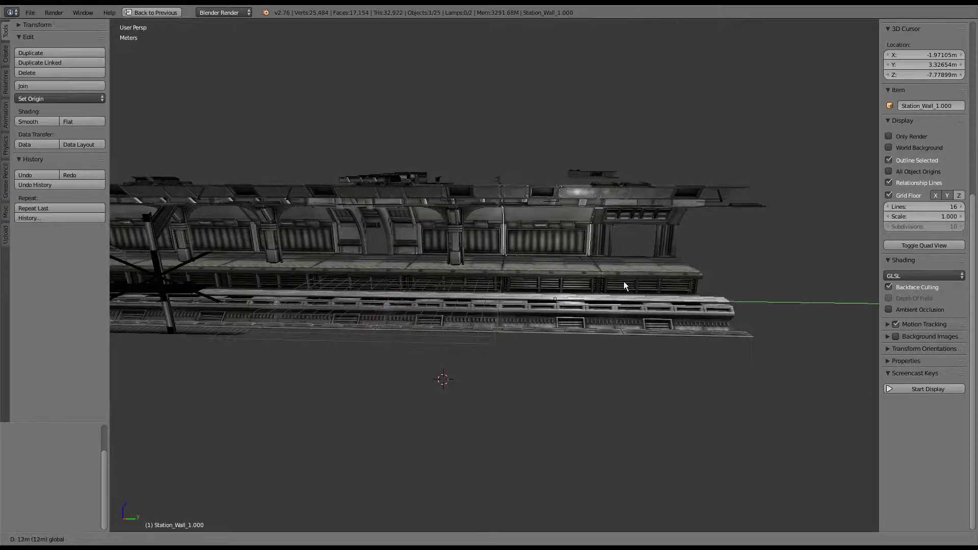
left_click(625, 282)
Duplicate the column piece Plane.030 and place the copy 12 m along Y
middle_click_drag(624, 282, 459, 230)
right_click(437, 158)
key("shift+d")
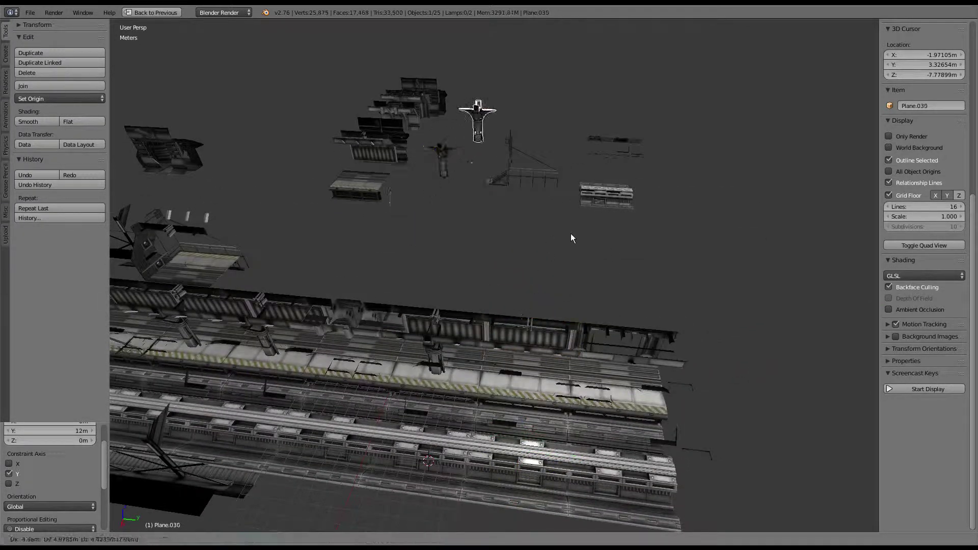
left_click(571, 234)
middle_click_drag(571, 233, 484, 282)
key("shift+d")
key("y")
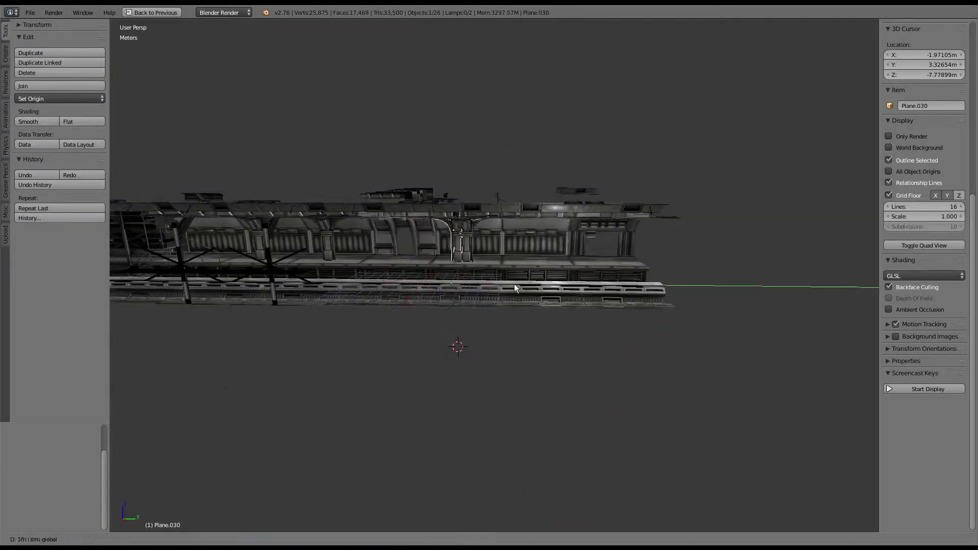
left_click(595, 285)
Select the end wall and platform floor pieces together as a group
scroll(597, 266, "up", 3)
scroll(601, 219, "up", 3)
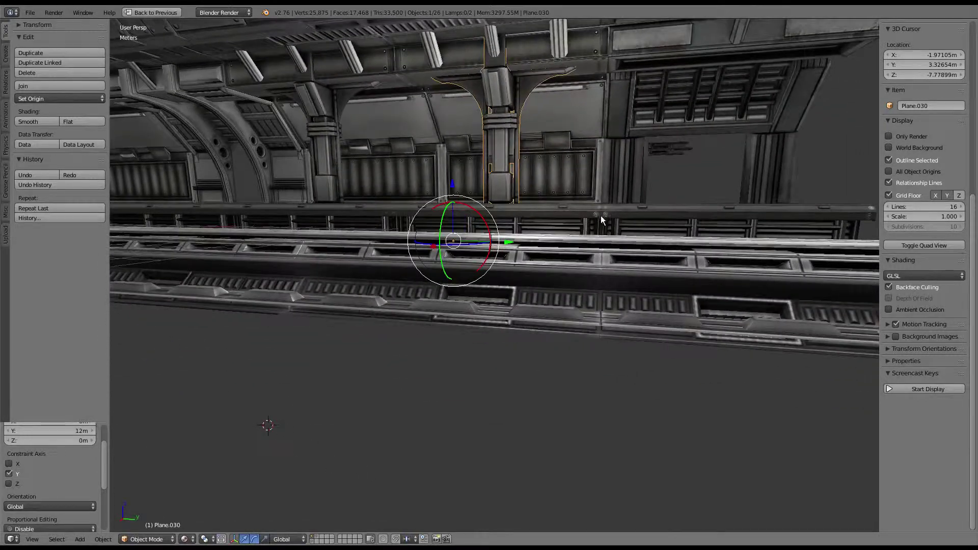
mouse_move(601, 216)
middle_mouse_down()
mouse_move(430, 230)
mouse_move(479, 224)
middle_mouse_up()
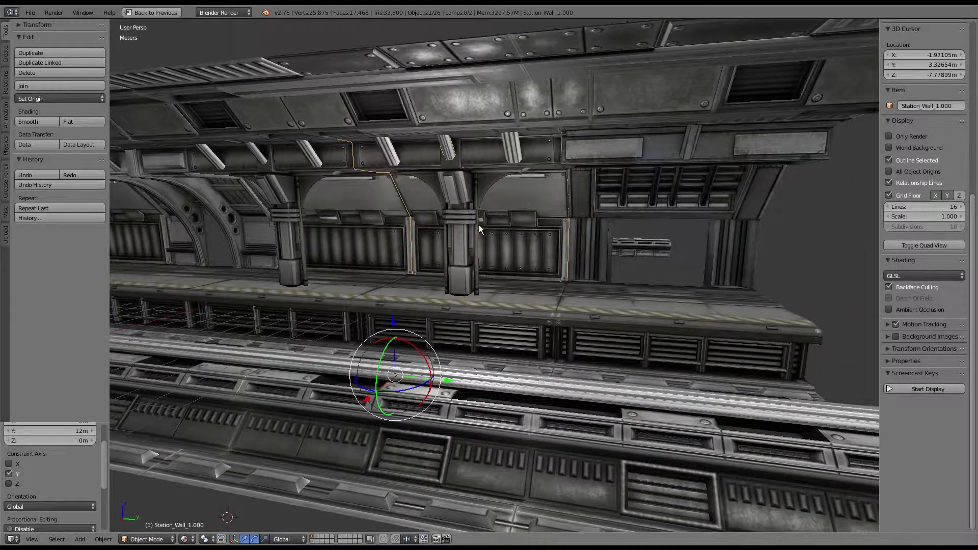
right_click(517, 217, "shift")
right_click(633, 192, "shift")
right_click(654, 296, "shift")
key("g")
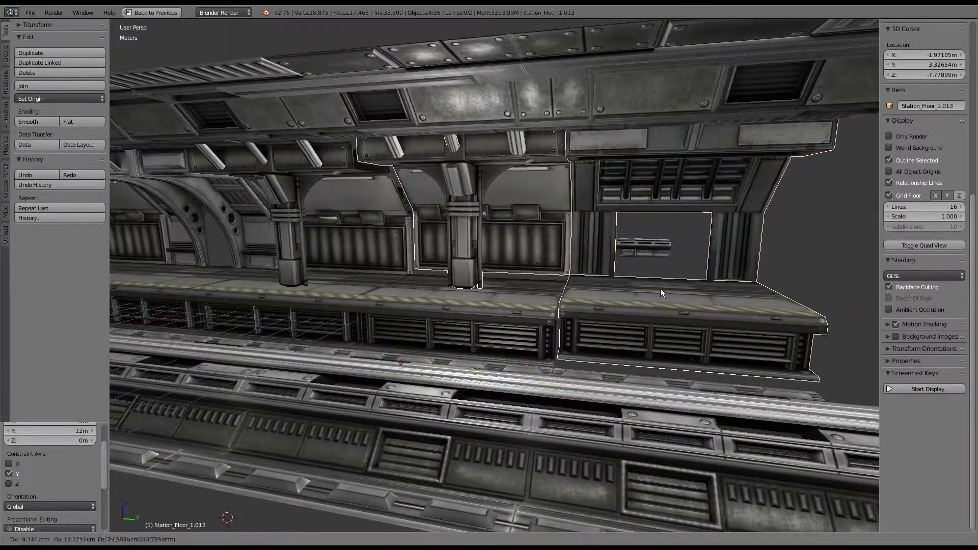
right_click(556, 288, "shift")
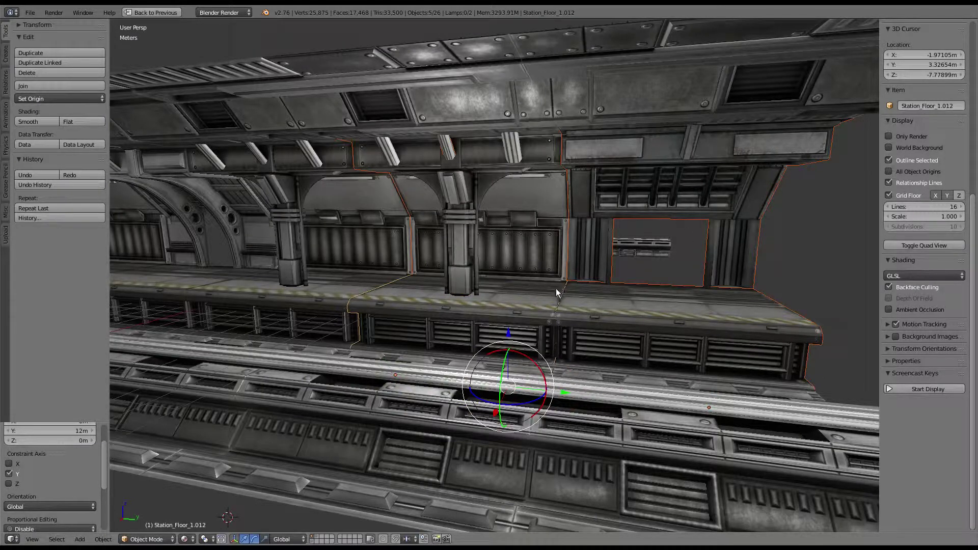
mouse_move(556, 288)
middle_mouse_down()
mouse_move(510, 247)
mouse_move(568, 218)
mouse_move(540, 212)
middle_mouse_up()
scroll(510, 247, "down", 5)
scroll(568, 219, "up", 5)
scroll(568, 219, "down", 2)
scroll(446, 215, "down", 3)
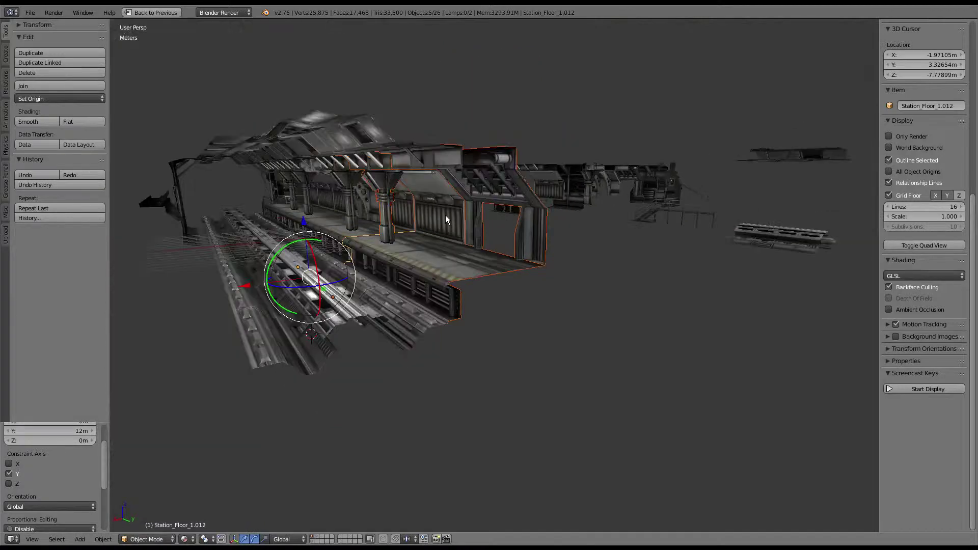
middle_click_drag(445, 215, 484, 225)
scroll(484, 226, "up", 2)
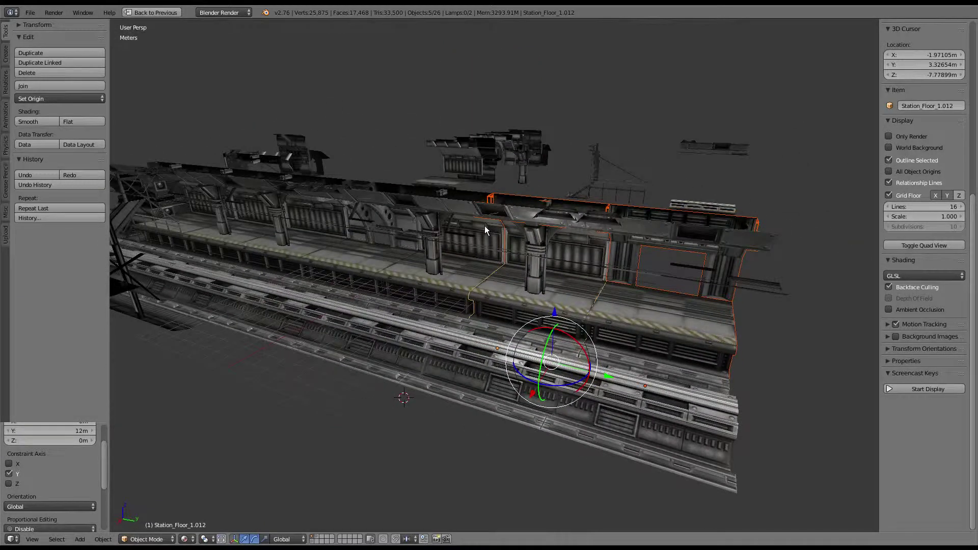
mouse_move(485, 225)
middle_mouse_down()
mouse_move(577, 251)
mouse_move(538, 225)
mouse_move(618, 224)
mouse_move(569, 227)
mouse_move(545, 203)
mouse_move(511, 199)
middle_mouse_up()
scroll(565, 240, "up", 3)
scroll(587, 228, "up", 2)
key("g")
left_click(579, 206)
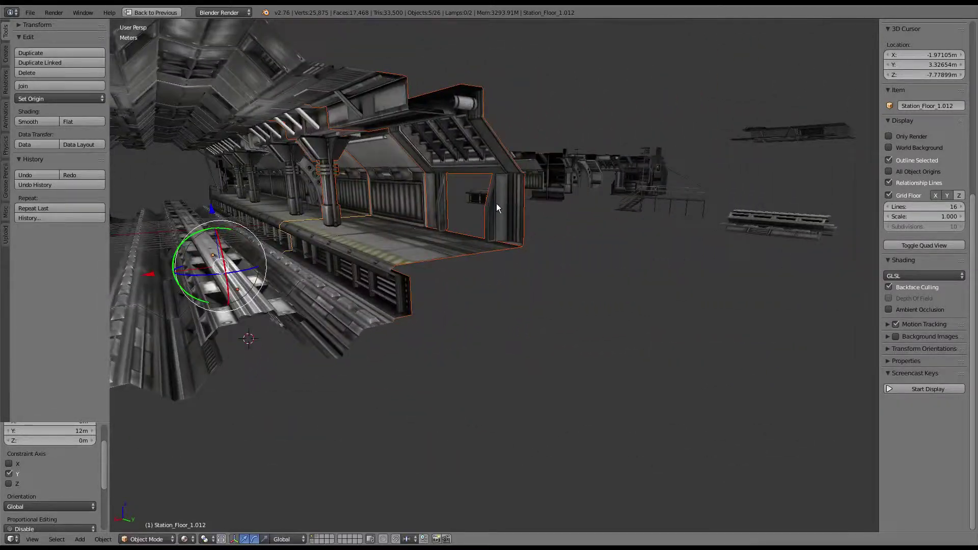
Make the selected station pieces single-user for object, data and materials
left_click(104, 539)
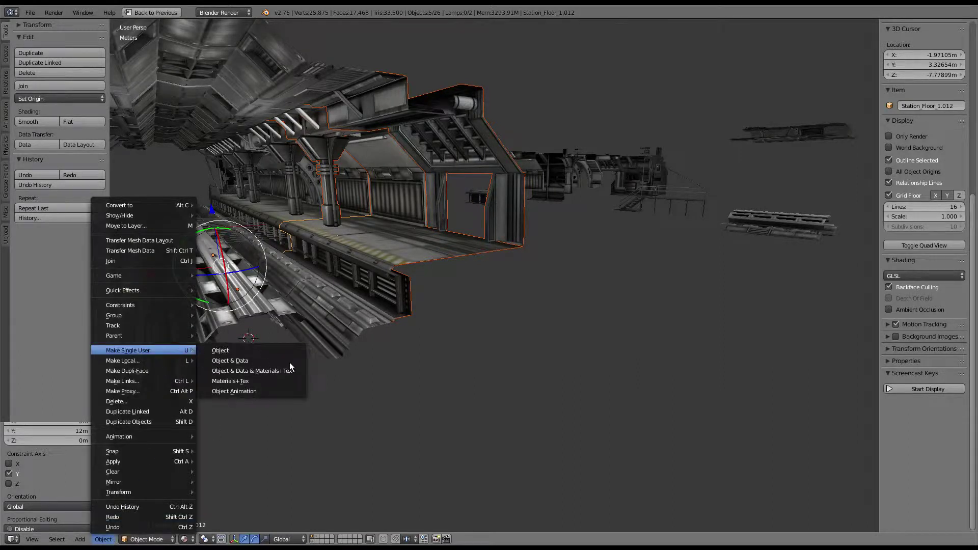
left_click(287, 363)
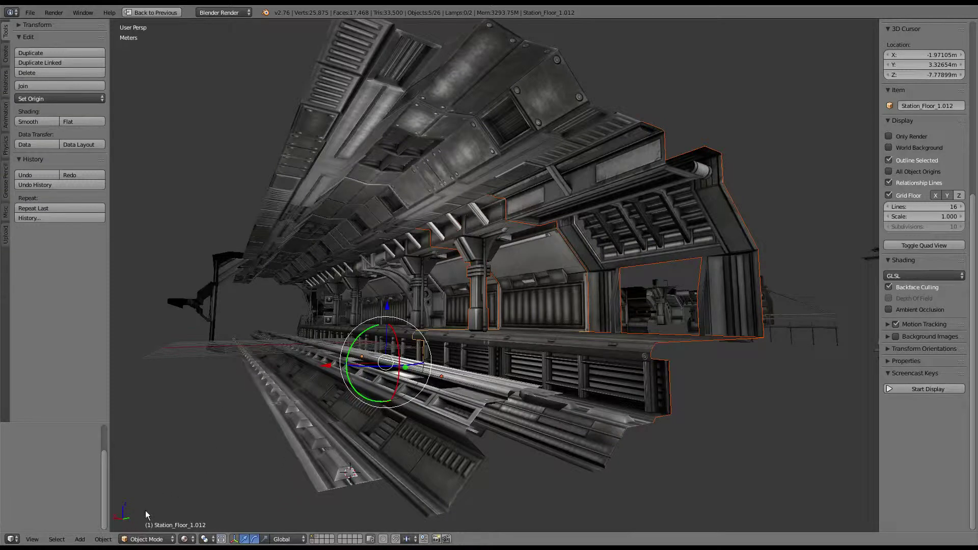
left_click(104, 539)
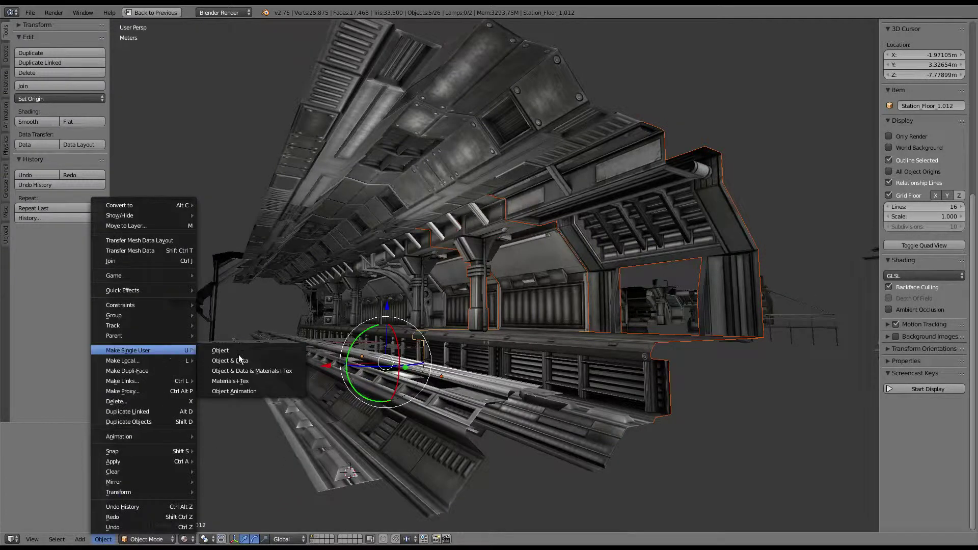
left_click(239, 360)
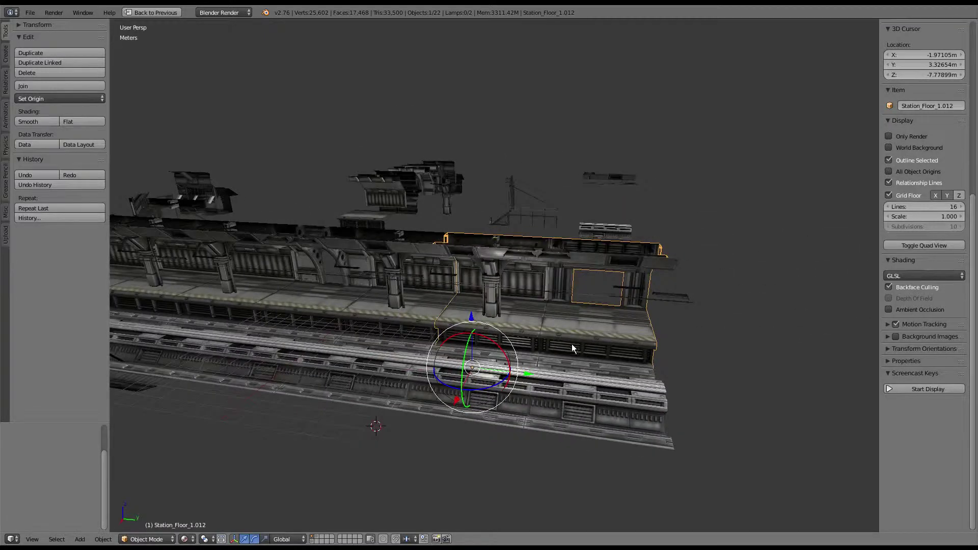
mouse_move(572, 344)
middle_mouse_down()
mouse_move(577, 363)
mouse_move(530, 348)
mouse_move(533, 285)
mouse_move(556, 341)
middle_mouse_up()
scroll(533, 277, "up", 4)
scroll(533, 279, "down", 3)
scroll(560, 307, "up", 3)
mouse_move(585, 308)
middle_mouse_down()
mouse_move(510, 322)
mouse_move(313, 291)
middle_mouse_up()
scroll(492, 305, "up", 2)
right_click(281, 253)
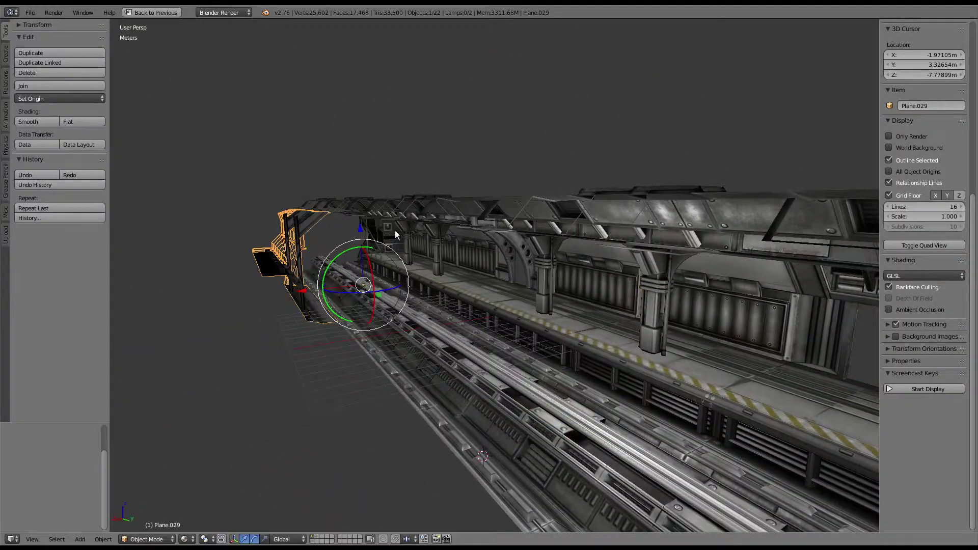
mouse_move(280, 254)
middle_mouse_down()
mouse_move(482, 256)
mouse_move(499, 283)
mouse_move(511, 253)
mouse_move(448, 227)
mouse_move(470, 215)
mouse_move(510, 325)
middle_mouse_up()
scroll(476, 218, "down", 4)
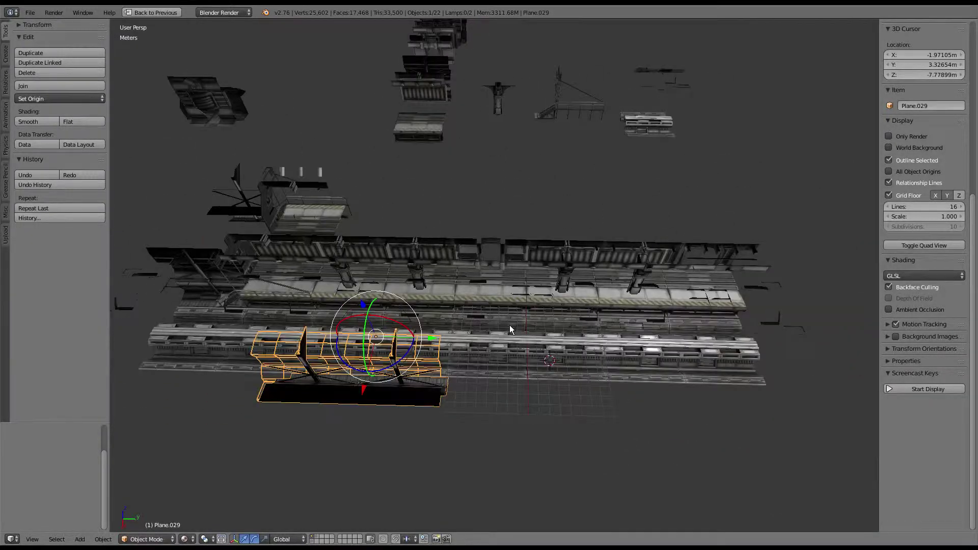
scroll(510, 325, "up", 1)
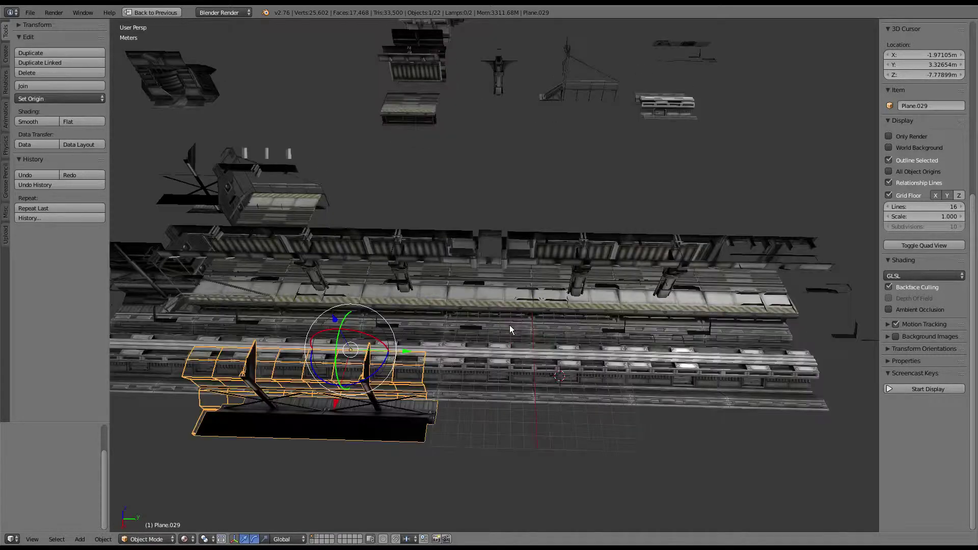
scroll(510, 325, "down", 1)
scroll(510, 324, "down", 2)
mouse_move(496, 257)
middle_mouse_down()
mouse_move(585, 203)
mouse_move(616, 208)
mouse_move(474, 217)
mouse_move(430, 207)
mouse_move(453, 215)
mouse_move(480, 248)
middle_mouse_up()
Duplicate the side tunnel piece Station_Tunnel_2.004, keeping the copy in place
right_click(323, 135)
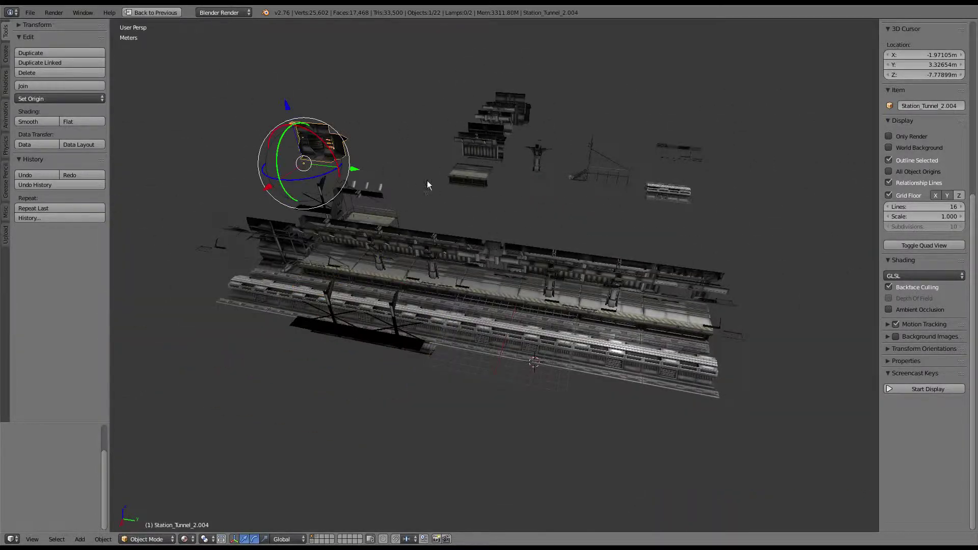
key("shift+d")
right_click(479, 161)
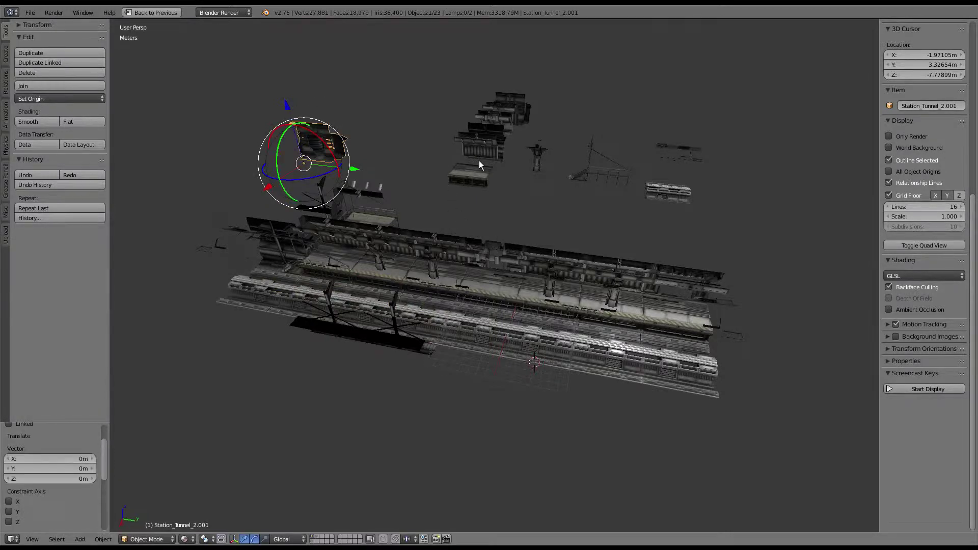
key("g")
left_click(512, 328)
middle_click_drag(511, 328, 367, 312)
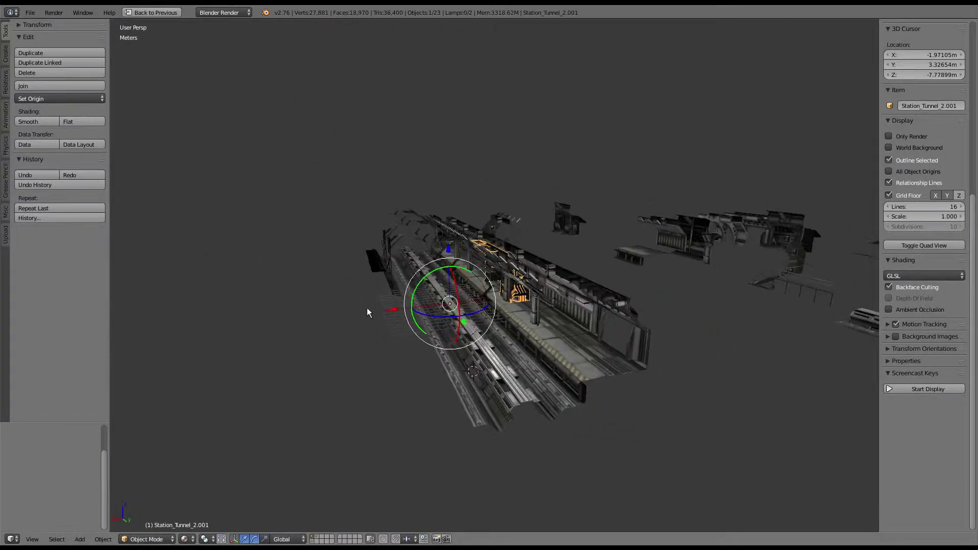
Move the tunnel copy along X and turn it 180° around Z
key("g")
key("x")
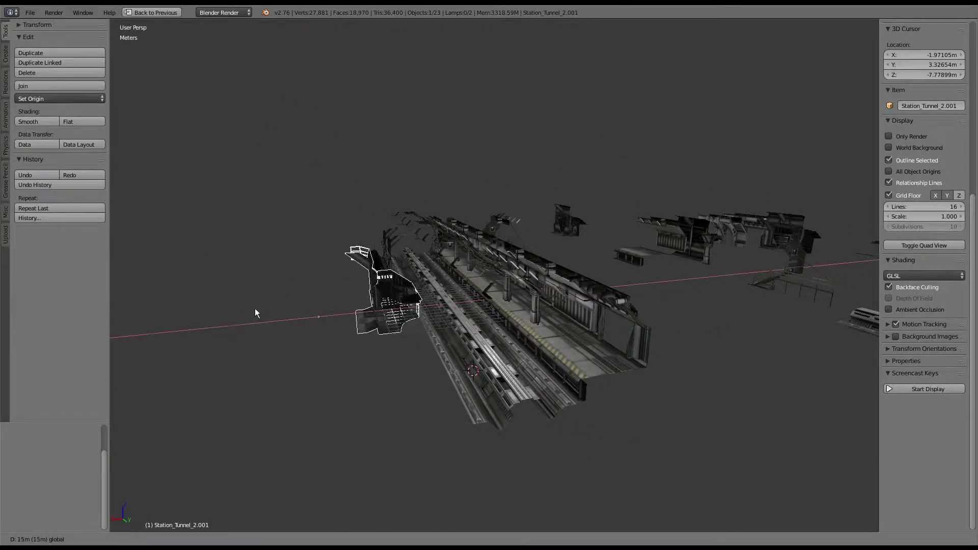
left_click(258, 310)
mouse_move(259, 309)
middle_mouse_down()
mouse_move(498, 255)
mouse_move(479, 413)
middle_mouse_up()
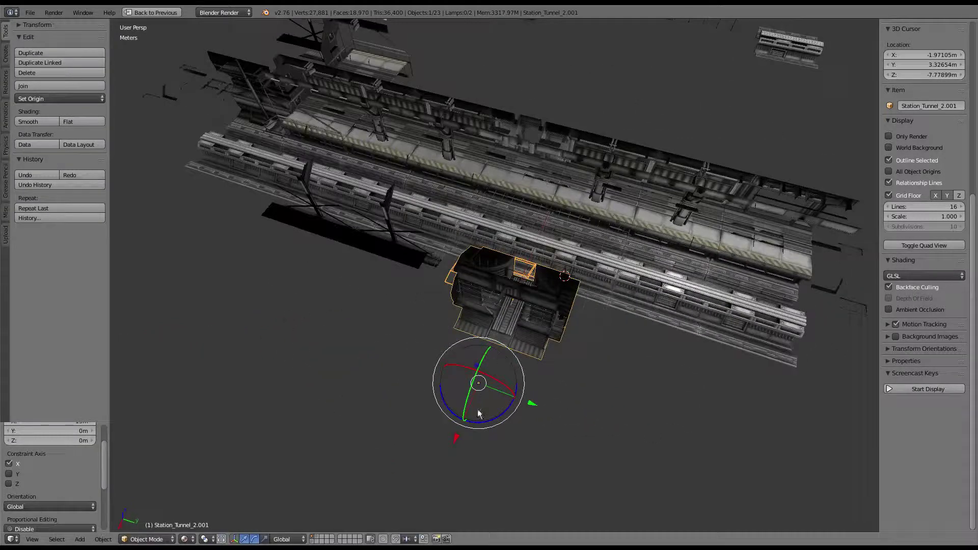
key("z")
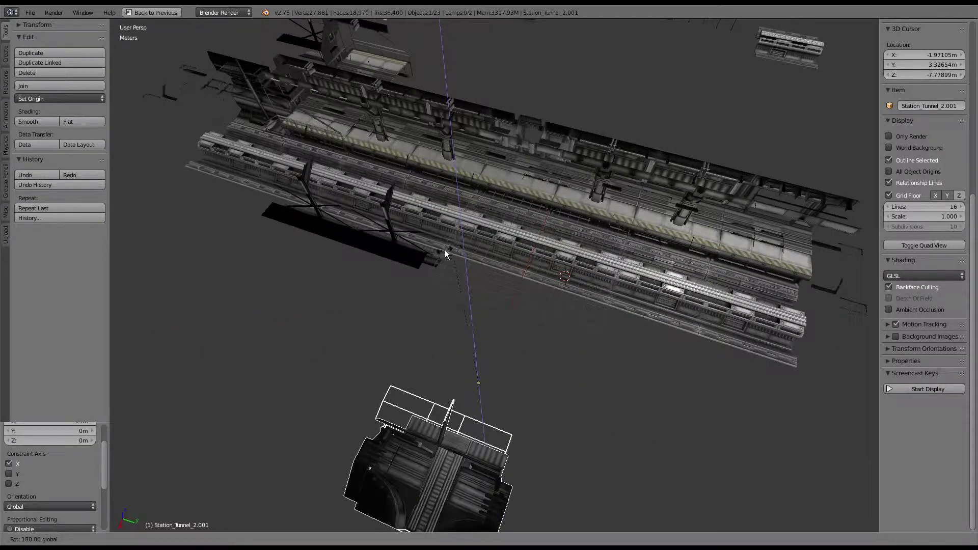
left_click(450, 250)
Set the tunnel copy against the opposite wall and slide it -5 m along Y
middle_click_drag(452, 250, 505, 270)
key("g")
key("x")
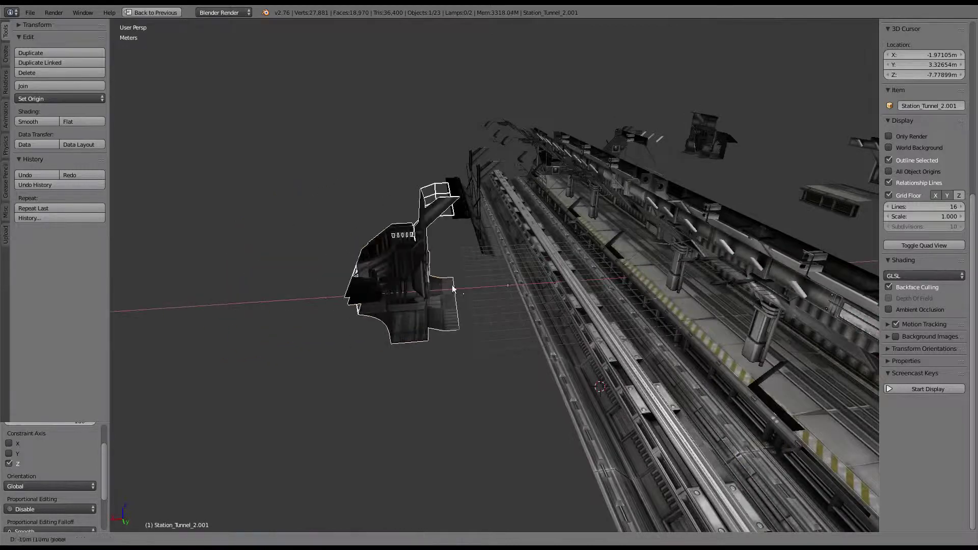
left_click(526, 279)
scroll(495, 244, "up", 5)
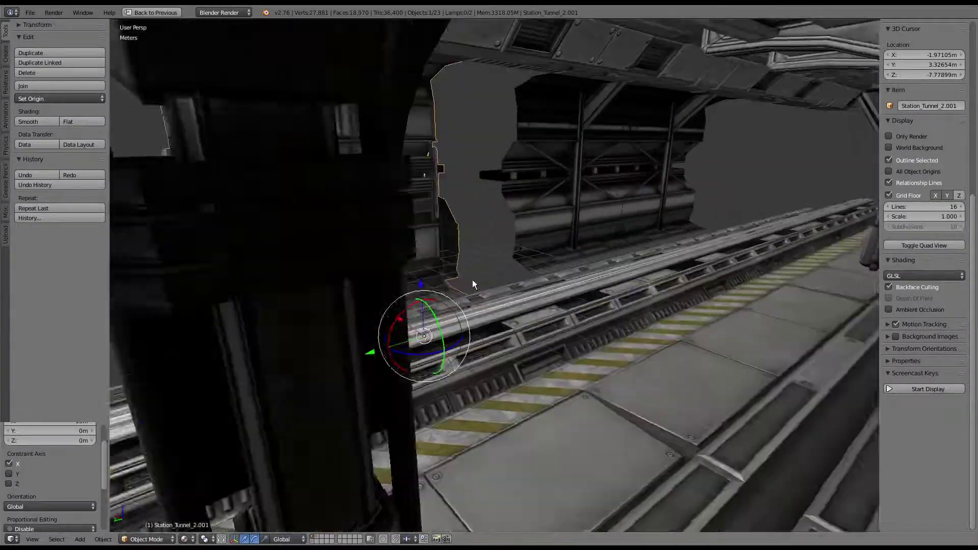
mouse_move(494, 244)
middle_mouse_down()
mouse_move(429, 285)
mouse_move(275, 277)
middle_mouse_up()
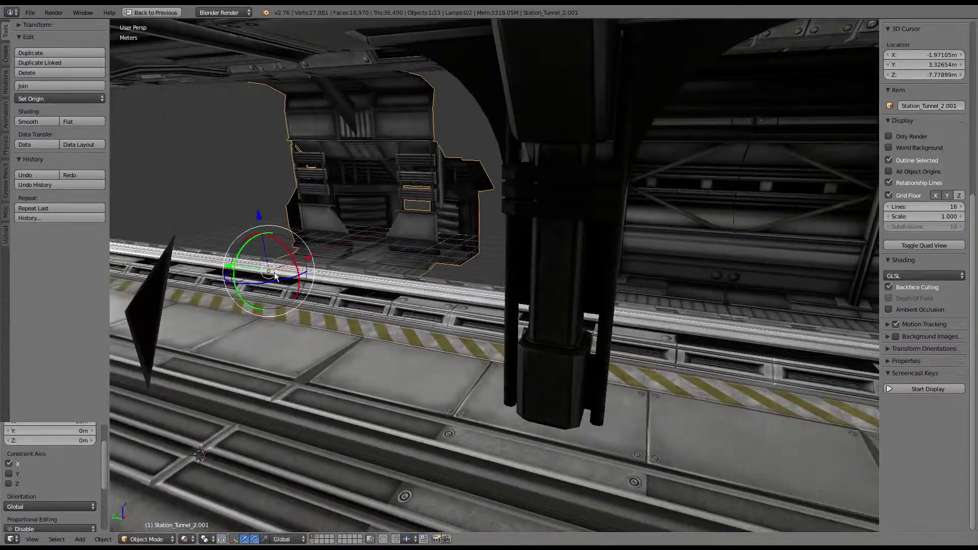
left_click_drag(233, 265, 340, 270)
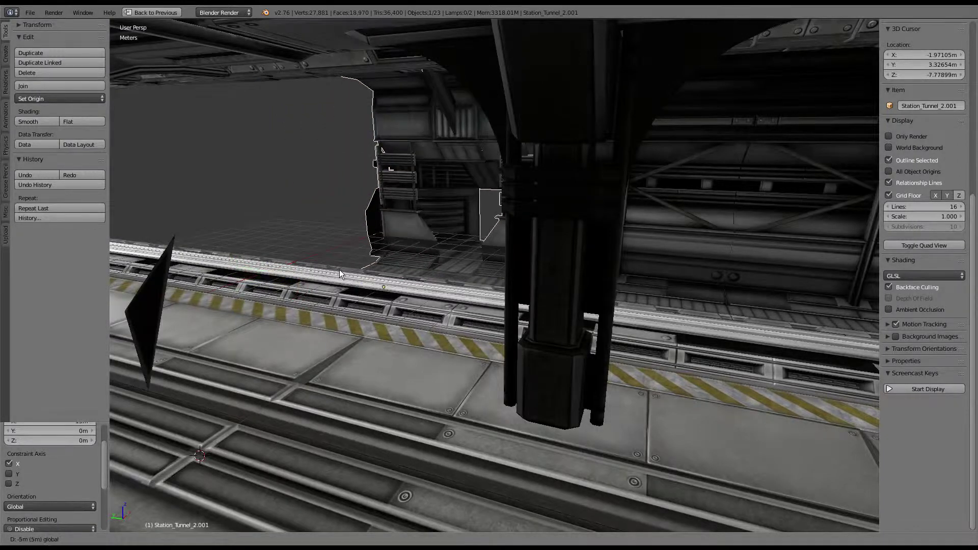
middle_click_drag(339, 270, 513, 236)
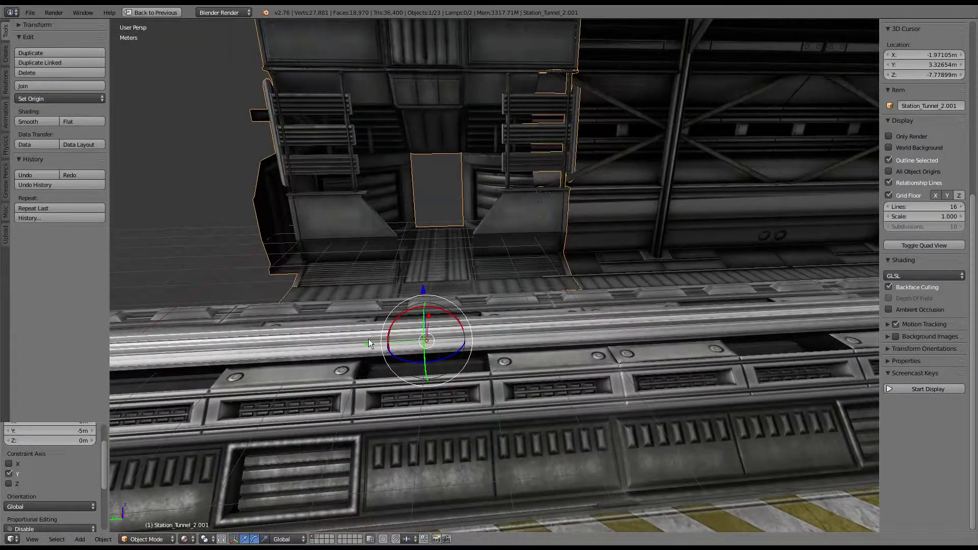
Deselect everything, select Plane.029 and orbit around the station pieces
key("a")
mouse_move(337, 346)
middle_mouse_down()
mouse_move(486, 234)
mouse_move(435, 239)
mouse_move(574, 254)
mouse_move(619, 225)
mouse_move(577, 223)
mouse_move(577, 195)
mouse_move(525, 199)
middle_mouse_up()
right_click(576, 195)
mouse_move(566, 142)
middle_mouse_down()
mouse_move(528, 158)
mouse_move(505, 209)
mouse_move(588, 216)
mouse_move(539, 219)
mouse_move(475, 181)
mouse_move(566, 220)
mouse_move(626, 185)
middle_mouse_up()
middle_click_drag(698, 123, 581, 144)
Copy the side-tunnel entry piece and rotate it 180° around Z
right_click(687, 174)
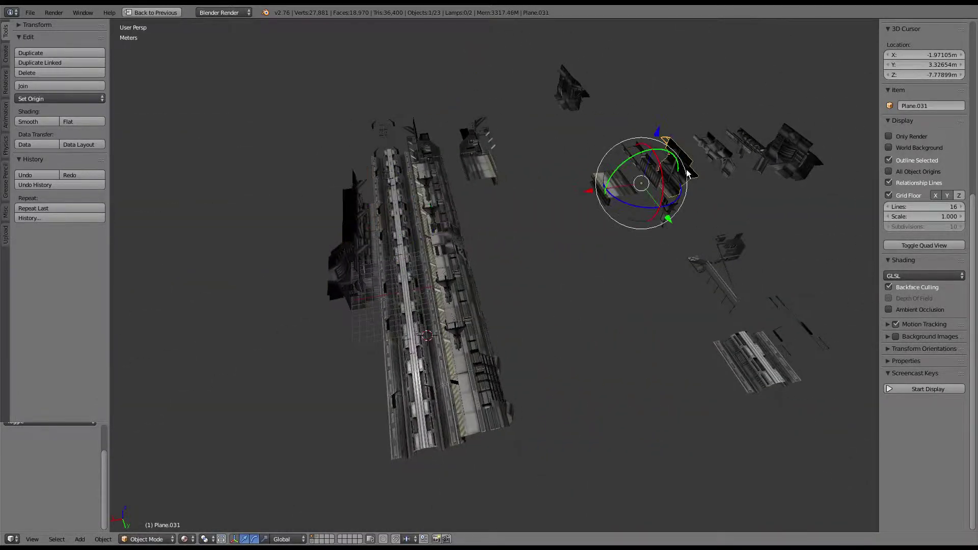
key("ctrl+z")
key("ctrl+z")
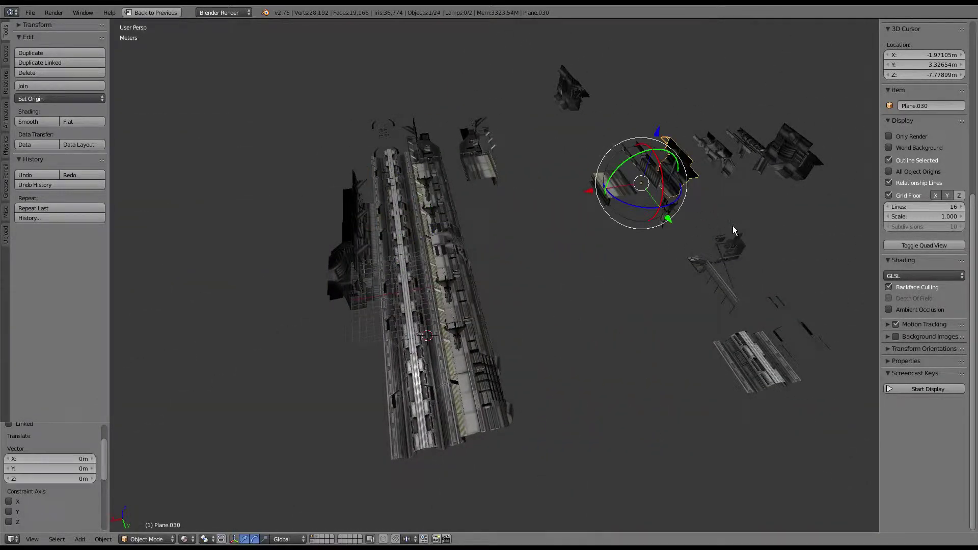
key("ctrl+z")
scroll(573, 273, "up", 3)
key("r")
key("z")
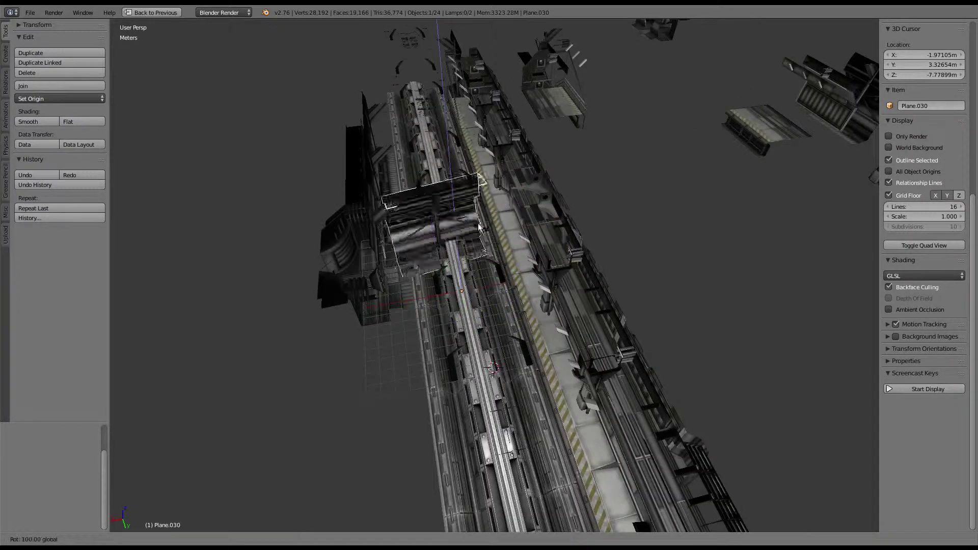
left_click(384, 260)
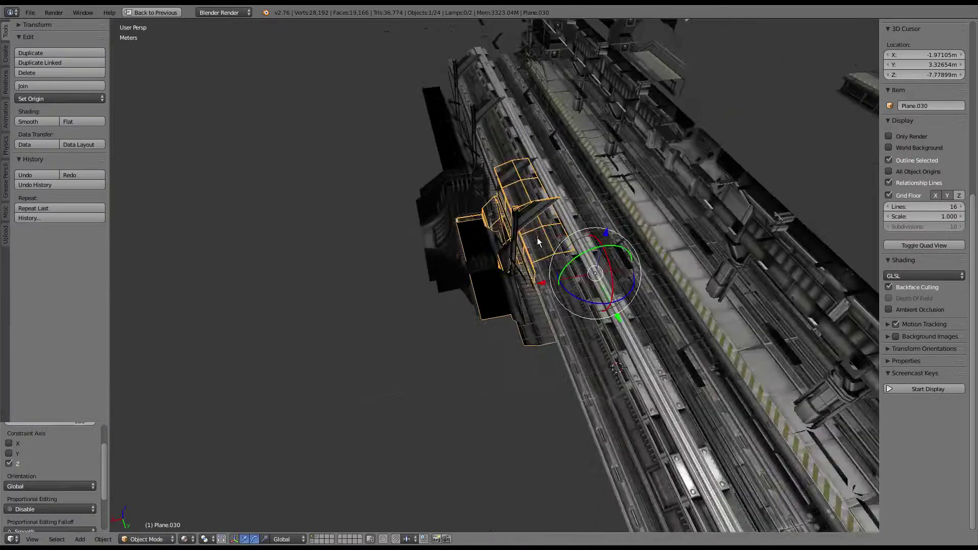
Move the rotated entry copy 4 m along Y
mouse_move(385, 261)
middle_mouse_down()
mouse_move(573, 296)
mouse_move(477, 374)
middle_mouse_up()
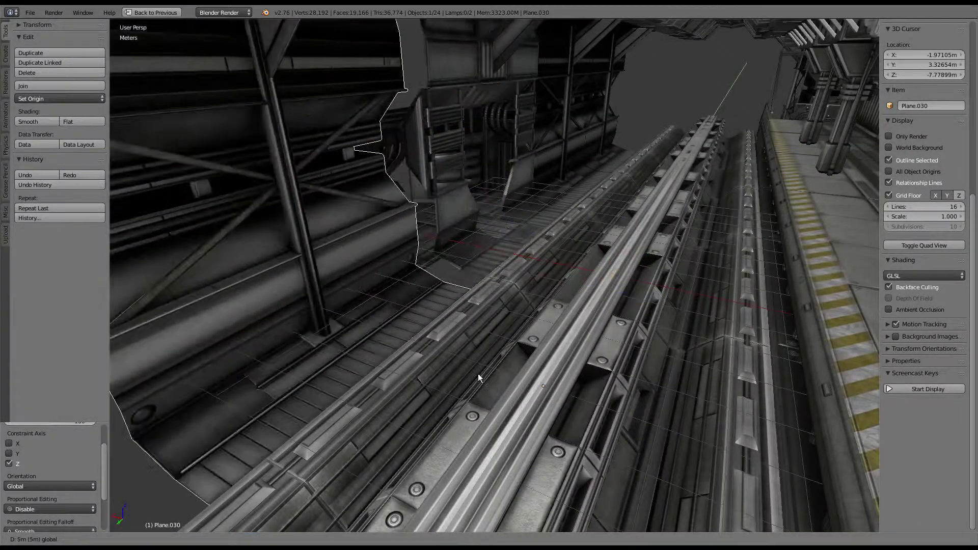
key("g")
key("y")
key("4")
key("Return")
Select the station tunnel wall and side-tunnel pieces, narrowing to a single piece
mouse_move(686, 317)
middle_mouse_down()
mouse_move(602, 283)
mouse_move(316, 265)
middle_mouse_up()
right_click(316, 265)
scroll(460, 256, "down", 3)
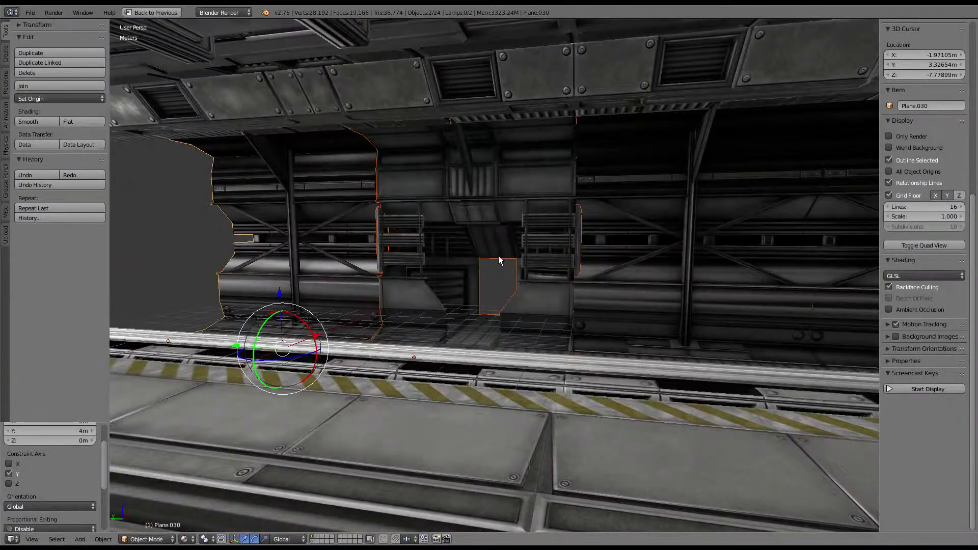
mouse_move(509, 260)
middle_mouse_down()
mouse_move(636, 267)
mouse_move(576, 259)
mouse_move(590, 311)
mouse_move(622, 290)
mouse_move(600, 277)
mouse_move(596, 238)
mouse_move(602, 299)
mouse_move(665, 308)
middle_mouse_up()
scroll(624, 265, "down", 3)
right_click(625, 265, "shift")
right_click(595, 256)
Slide the side-tunnel entry pieces along the tunnel toward the far end
right_click(551, 285, "shift")
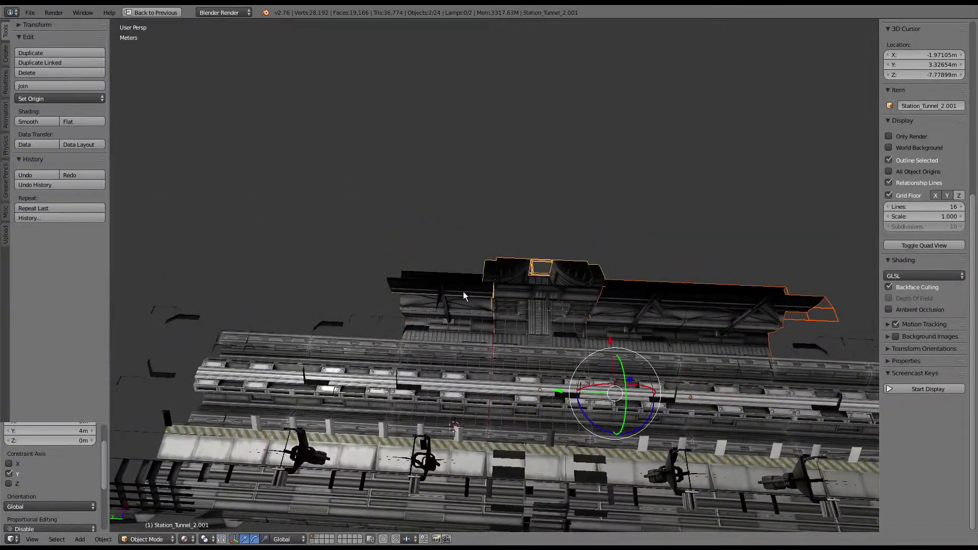
mouse_move(464, 291)
middle_mouse_down()
mouse_move(664, 275)
mouse_move(628, 304)
middle_mouse_up()
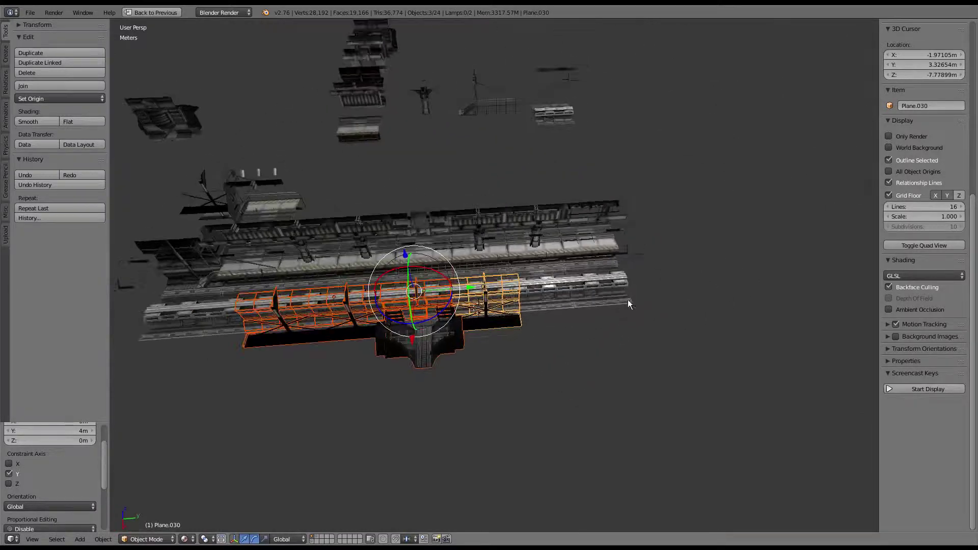
right_click(387, 337)
middle_click_drag(388, 337, 452, 322)
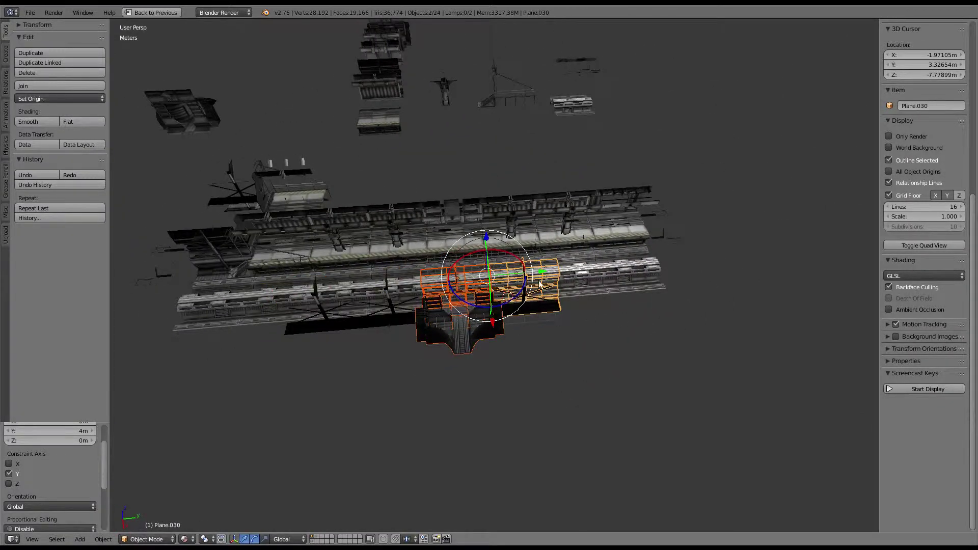
key("g")
left_click(749, 293)
Copy the platform wall section 16 m along Y, then select both side-tunnel entry pieces
right_click(388, 331)
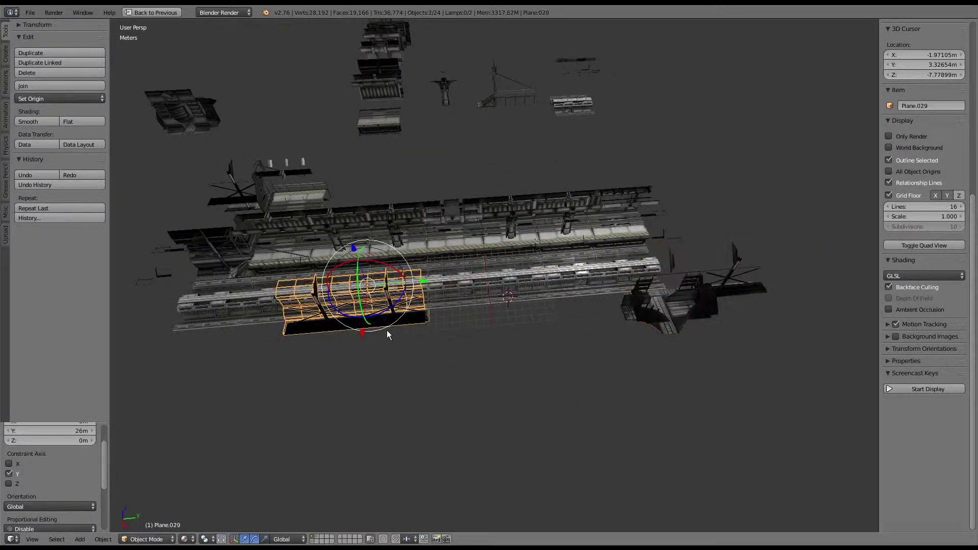
key("shift+d")
right_click(523, 333)
key("g")
key("y")
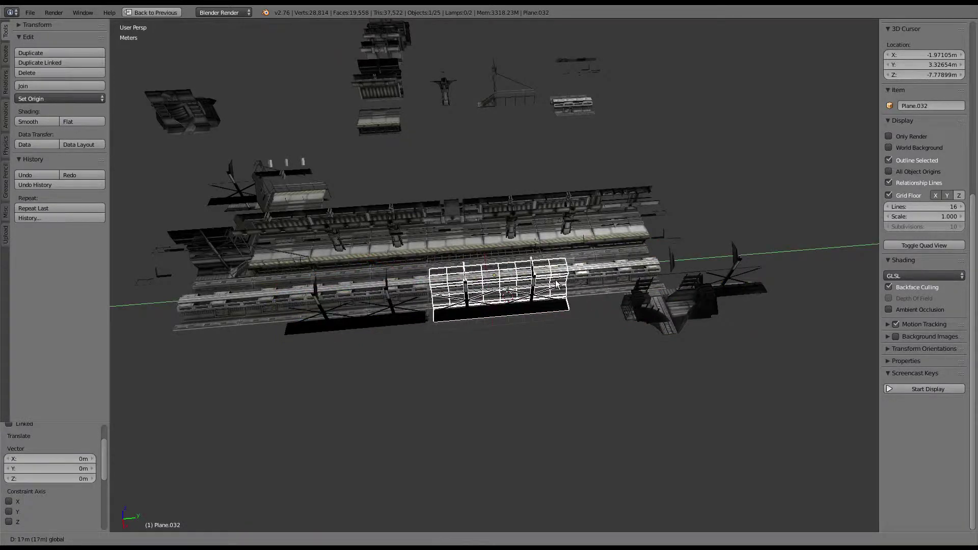
left_click(554, 287)
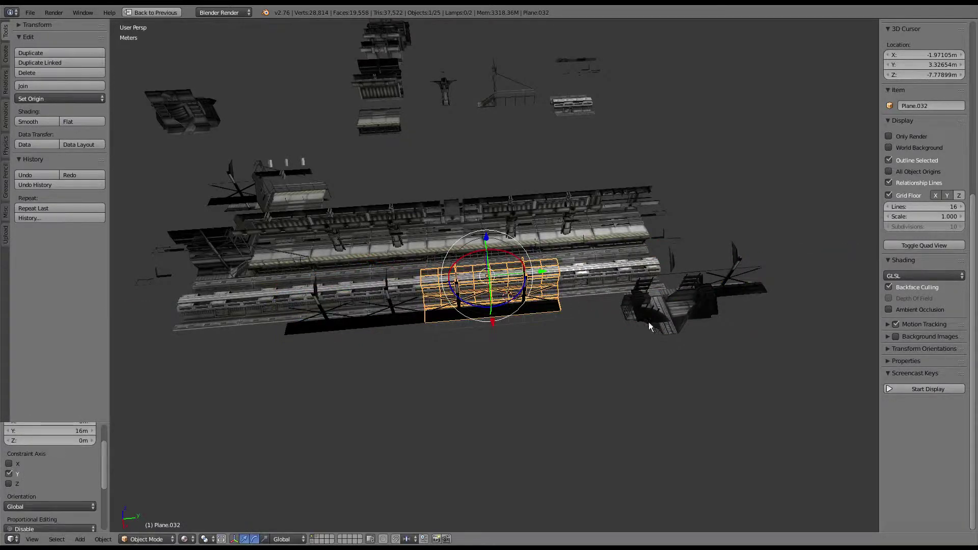
right_click(663, 306)
right_click(751, 297, "shift")
Move the side-tunnel entry pieces along Y to -1 m
key("g")
key("y")
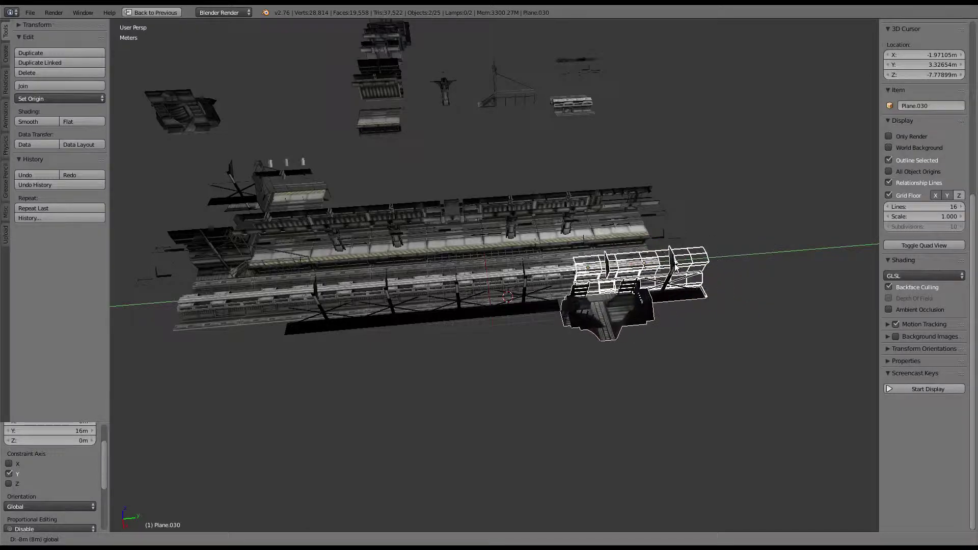
left_click(671, 268)
mouse_move(670, 268)
middle_mouse_down()
mouse_move(596, 286)
mouse_move(532, 260)
mouse_move(535, 202)
mouse_move(476, 321)
mouse_move(474, 369)
mouse_move(507, 326)
middle_mouse_up()
key("g")
key("y")
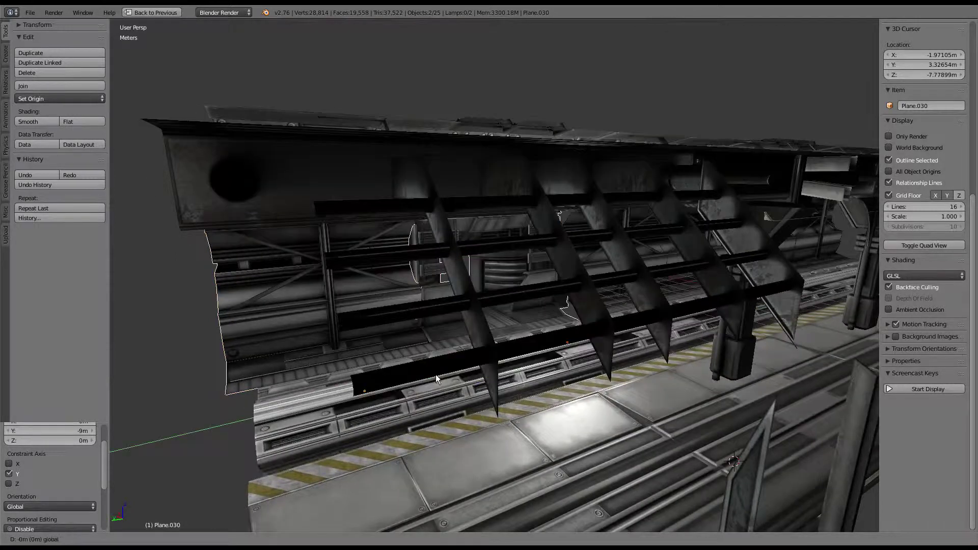
left_click(444, 373)
mouse_move(444, 373)
middle_mouse_down()
mouse_move(562, 276)
mouse_move(493, 273)
mouse_move(568, 308)
mouse_move(592, 357)
mouse_move(620, 245)
middle_mouse_up()
Select the copied wall section and side-tunnel piece, then make them single-user
right_click(568, 308)
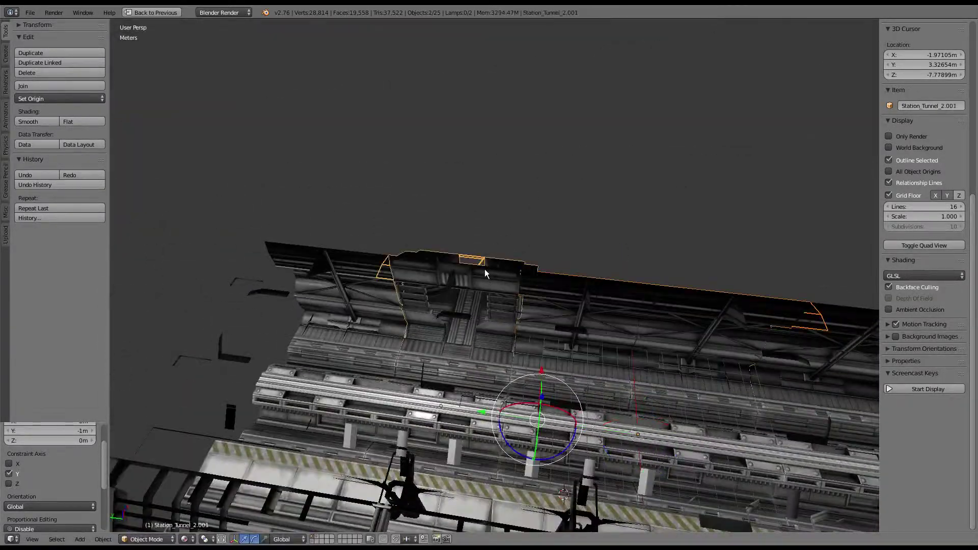
right_click(360, 252, "shift")
mouse_move(388, 192)
middle_mouse_down()
mouse_move(586, 210)
mouse_move(476, 262)
mouse_move(544, 283)
mouse_move(366, 277)
middle_mouse_up()
mouse_move(486, 292)
middle_mouse_down()
mouse_move(447, 299)
mouse_move(671, 286)
mouse_move(485, 242)
mouse_move(589, 319)
mouse_move(630, 336)
middle_mouse_up()
scroll(670, 284, "down", 3)
scroll(643, 294, "down", 6)
key("g")
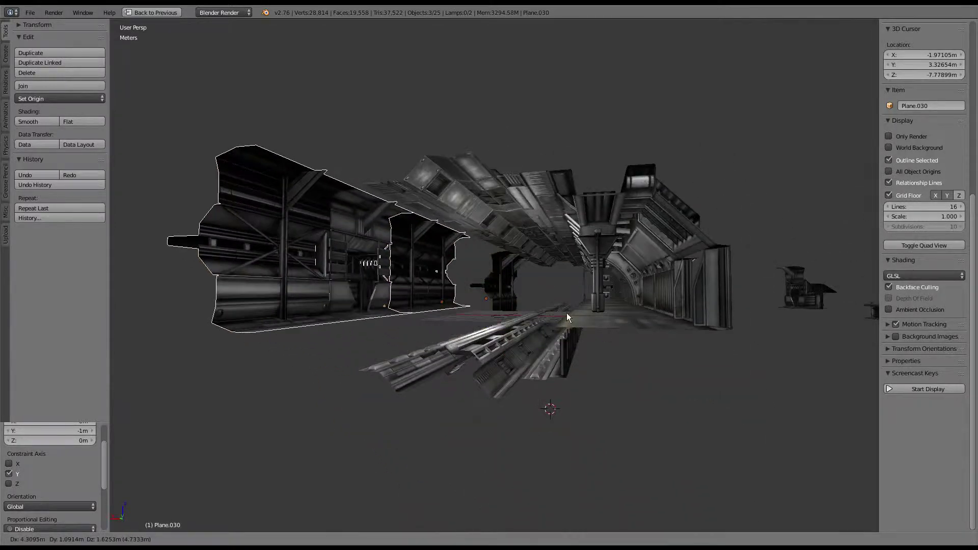
right_click(567, 316)
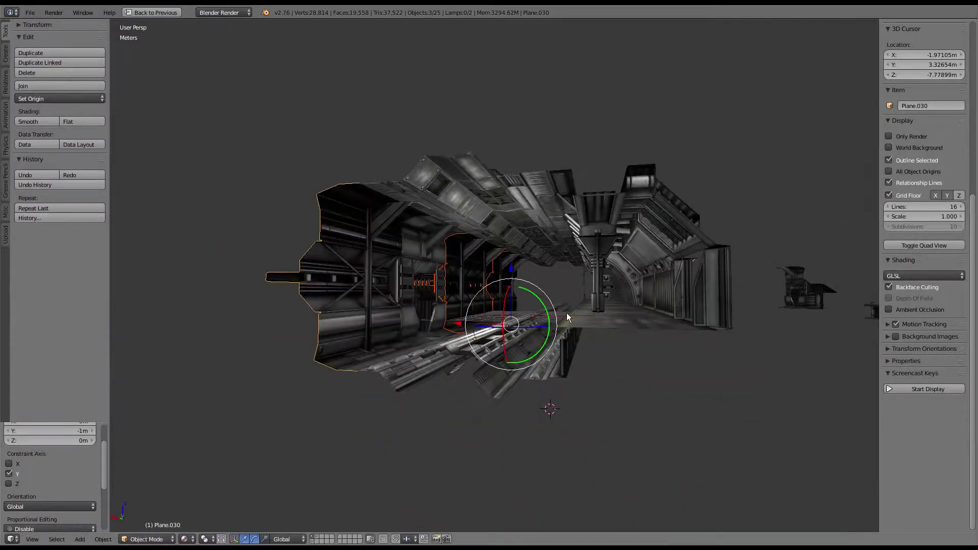
mouse_move(567, 316)
middle_mouse_down()
mouse_move(565, 368)
mouse_move(556, 310)
mouse_move(582, 318)
mouse_move(556, 321)
middle_mouse_up()
mouse_move(351, 327)
middle_mouse_down()
mouse_move(361, 385)
mouse_move(346, 327)
middle_mouse_up()
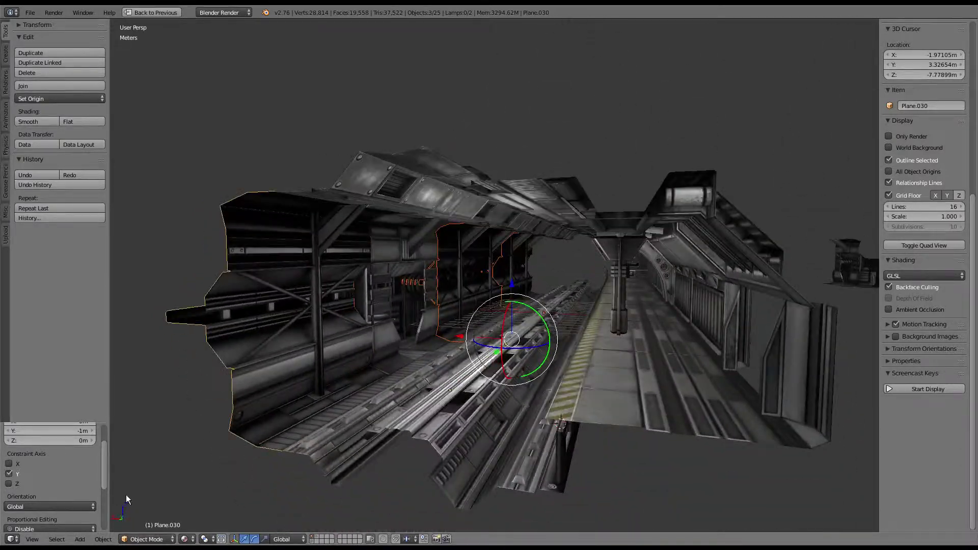
left_click(103, 538)
left_click(224, 350)
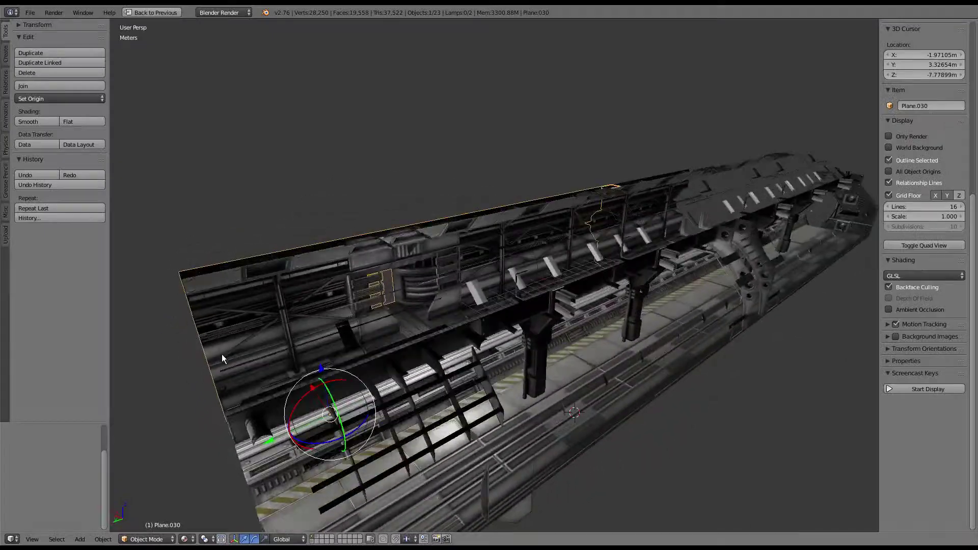
Copy the platform wall section and reset the 3D cursor to the world origin in top view
mouse_move(221, 354)
middle_mouse_down()
mouse_move(326, 359)
mouse_move(484, 330)
mouse_move(499, 364)
mouse_move(562, 319)
middle_mouse_up()
mouse_move(352, 339)
middle_mouse_down()
mouse_move(460, 347)
mouse_move(521, 372)
mouse_move(555, 313)
mouse_move(480, 316)
middle_mouse_up()
right_click(481, 316)
key("g")
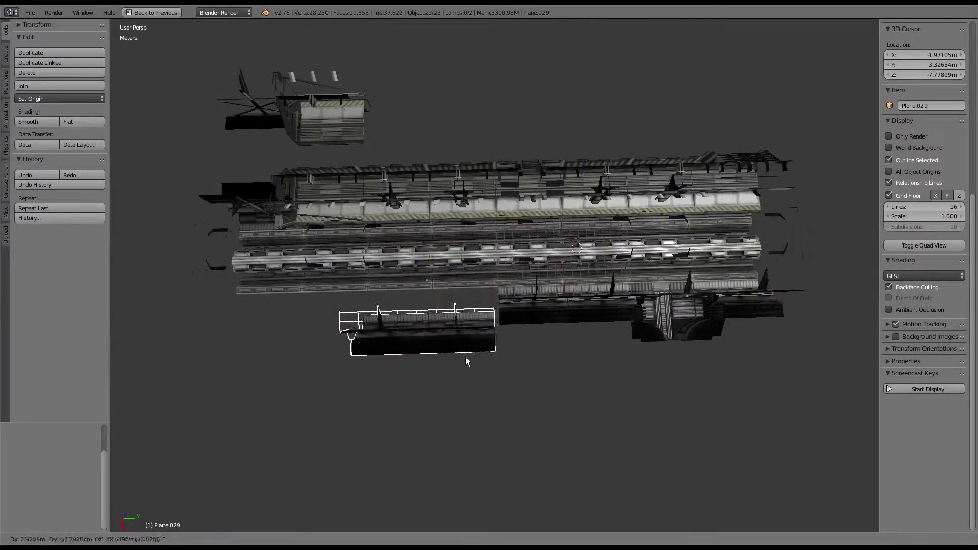
right_click(465, 357)
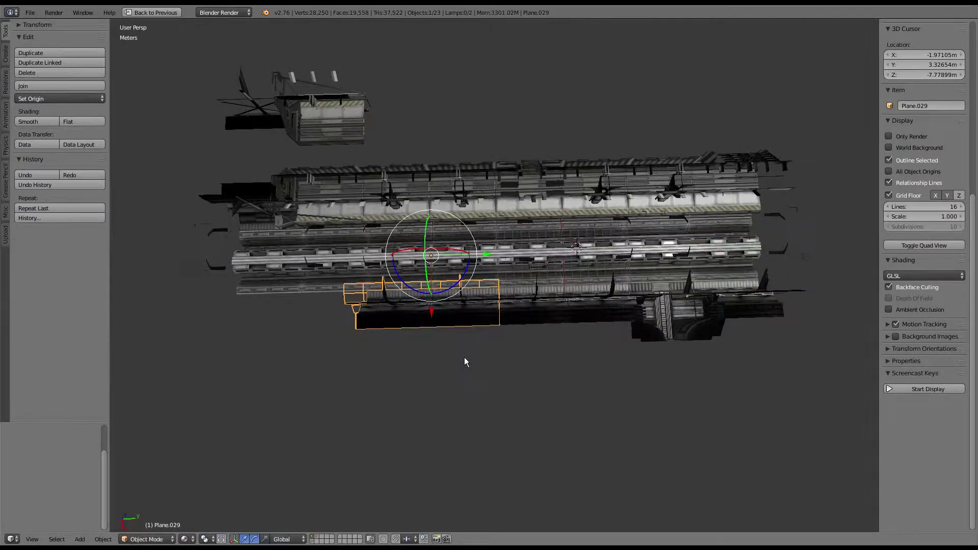
key("ctrl+c")
key("shift+c")
scroll(559, 288, "up", 2)
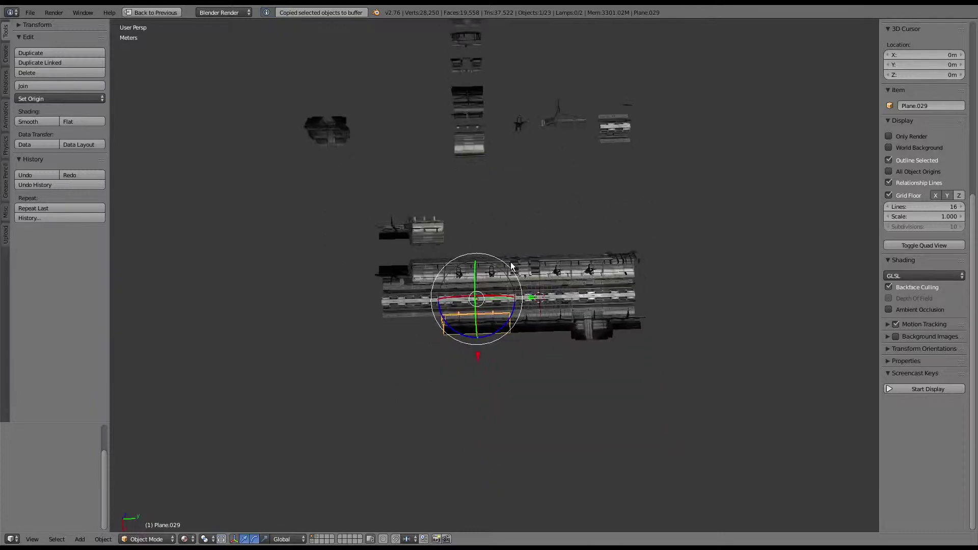
key("KP_7")
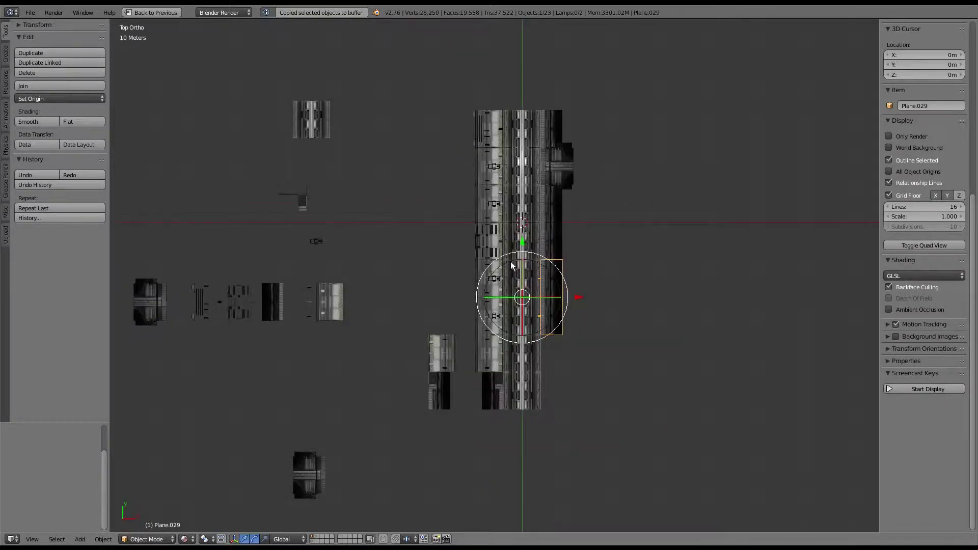
scroll(510, 262, "up", 1)
scroll(591, 196, "up", 1)
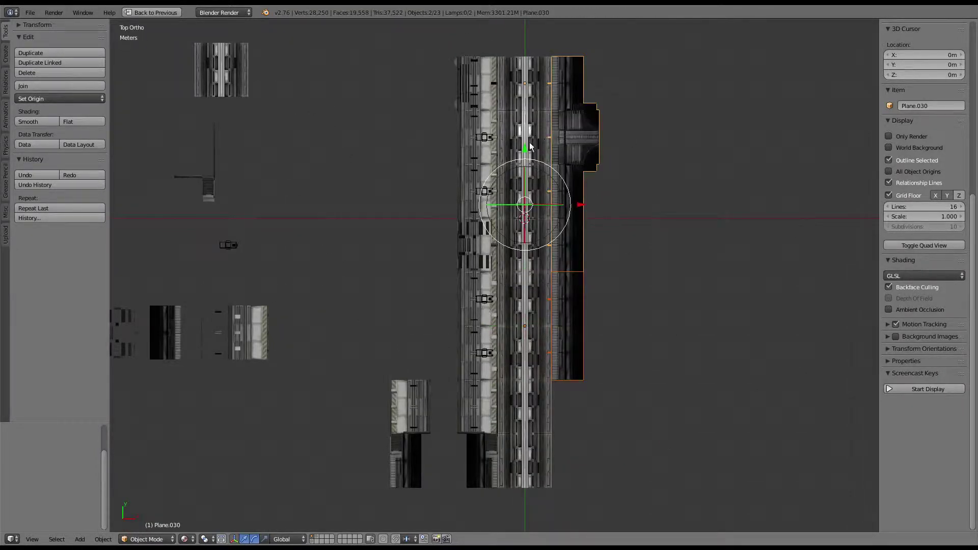
Reposition the selected piece along Y, then pick out the rail piece
key("g")
key("y")
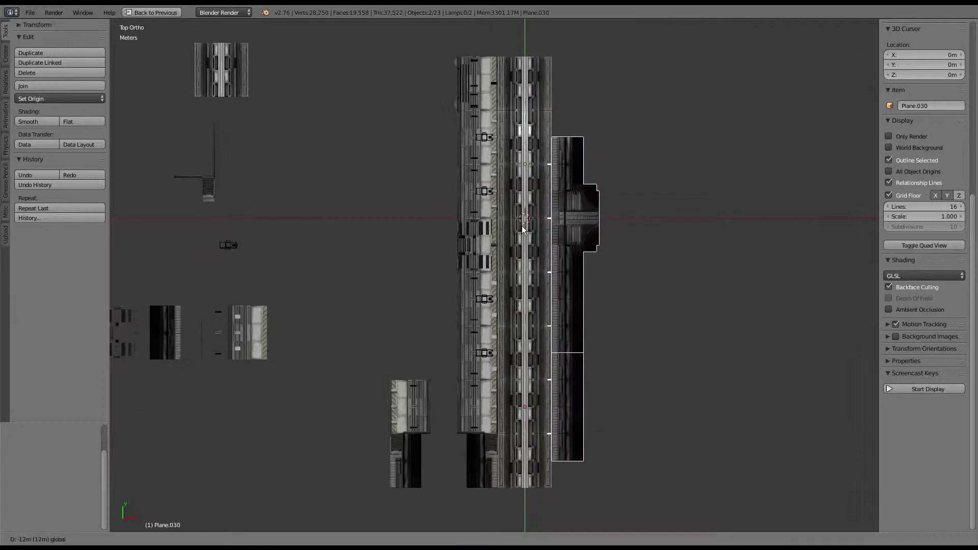
left_click(516, 192)
scroll(516, 192, "up", 2)
scroll(464, 185, "up", 2)
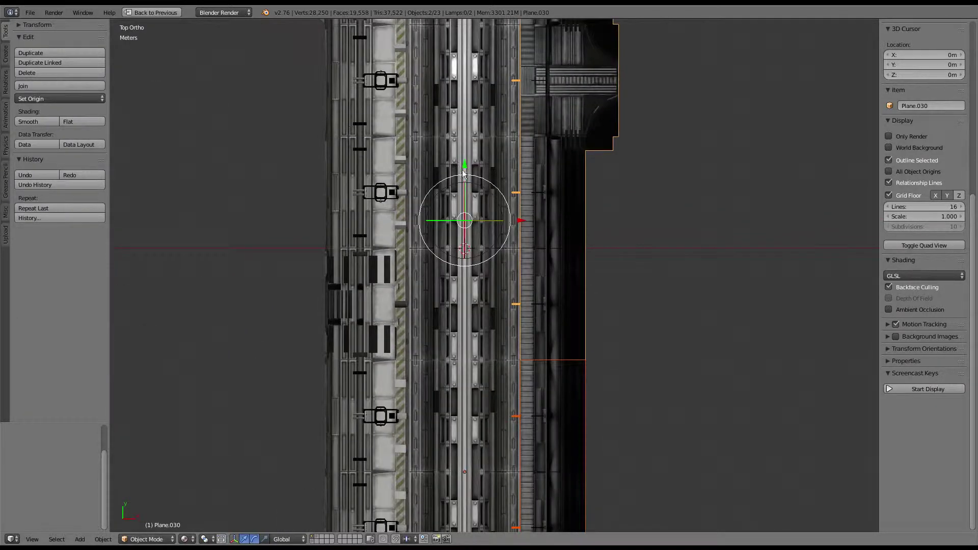
scroll(579, 261, "down", 4)
right_click(499, 390)
scroll(530, 355, "down", 3)
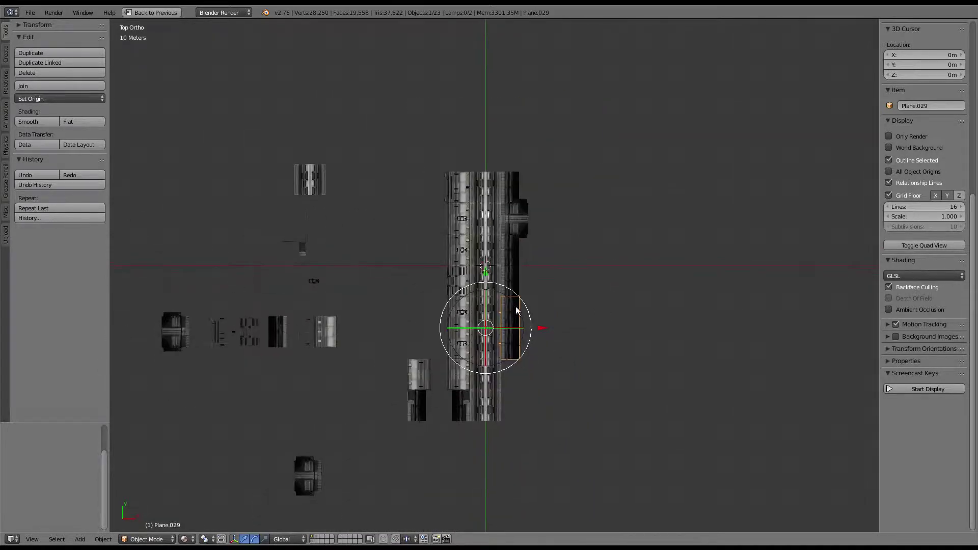
right_click(496, 328)
scroll(495, 319, "up", 2)
scroll(504, 297, "up", 1)
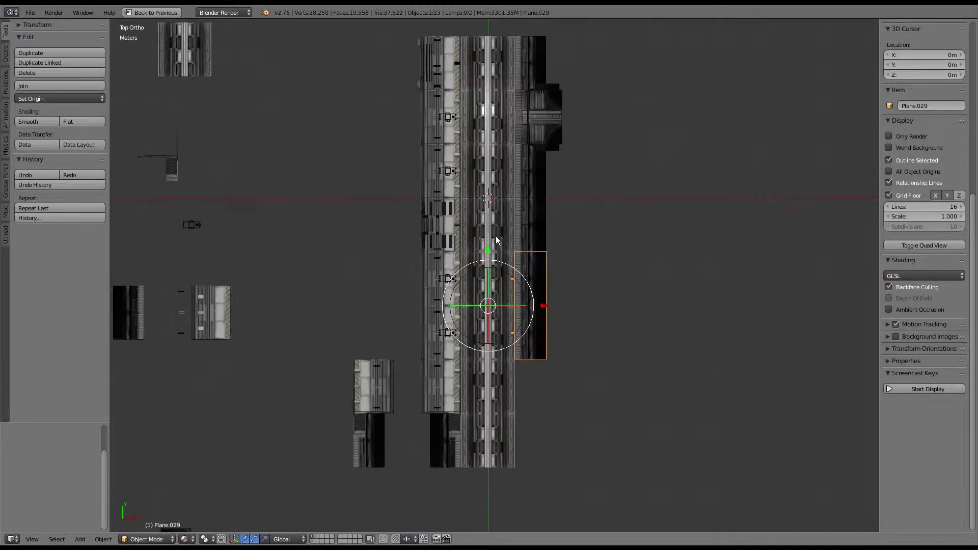
Place the wall section 16 m and the side-tunnel piece 8 m down the tunnel
key("g")
key("y")
left_click(497, 352)
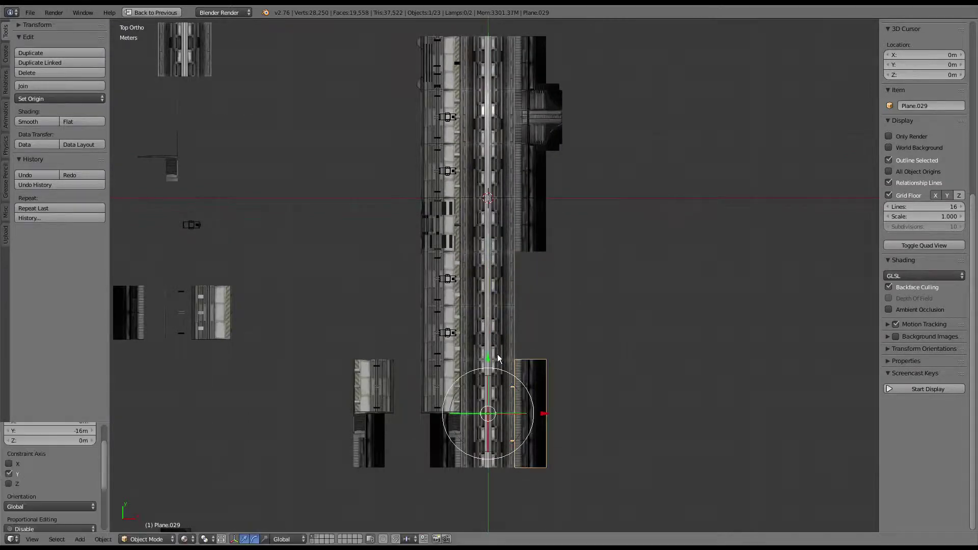
scroll(601, 334, "up", 3, "shift")
scroll(568, 343, "up", 2)
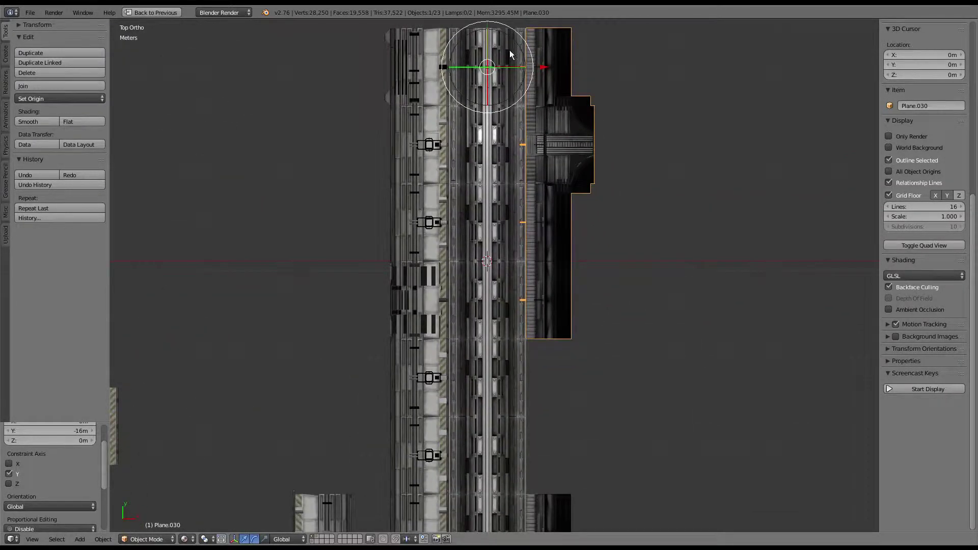
scroll(510, 54, "up", 3, "shift")
key("g")
key("y")
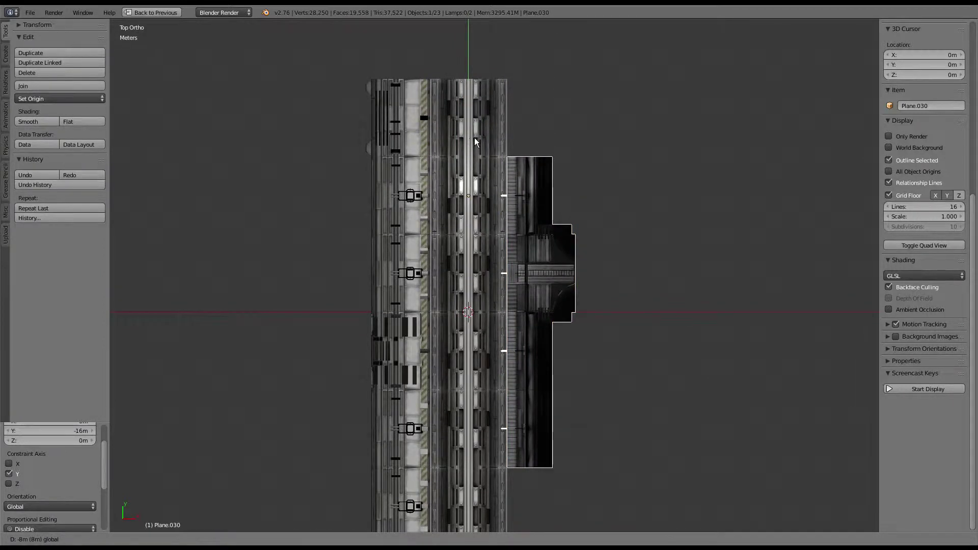
left_click(475, 138)
Apply the side-tunnel piece's location to its geometry
key("g")
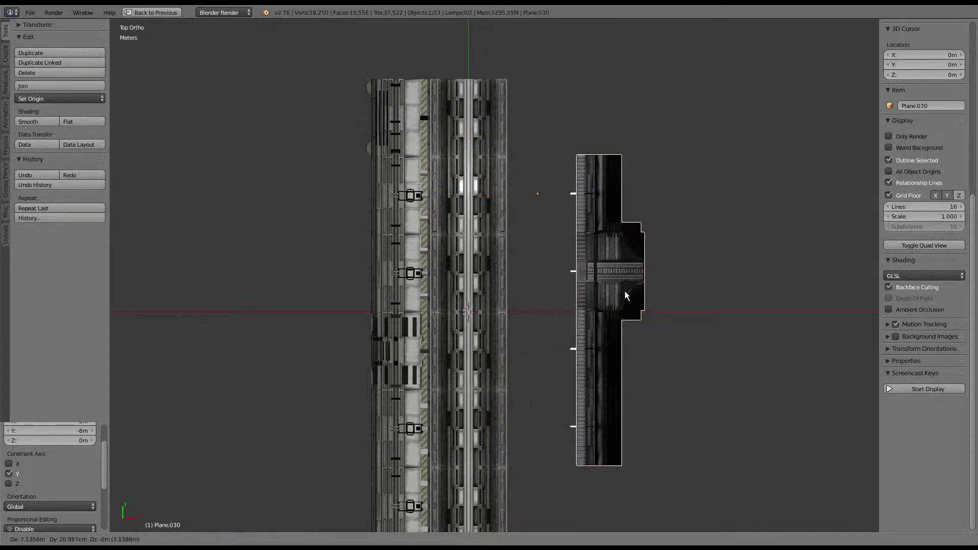
key("Escape")
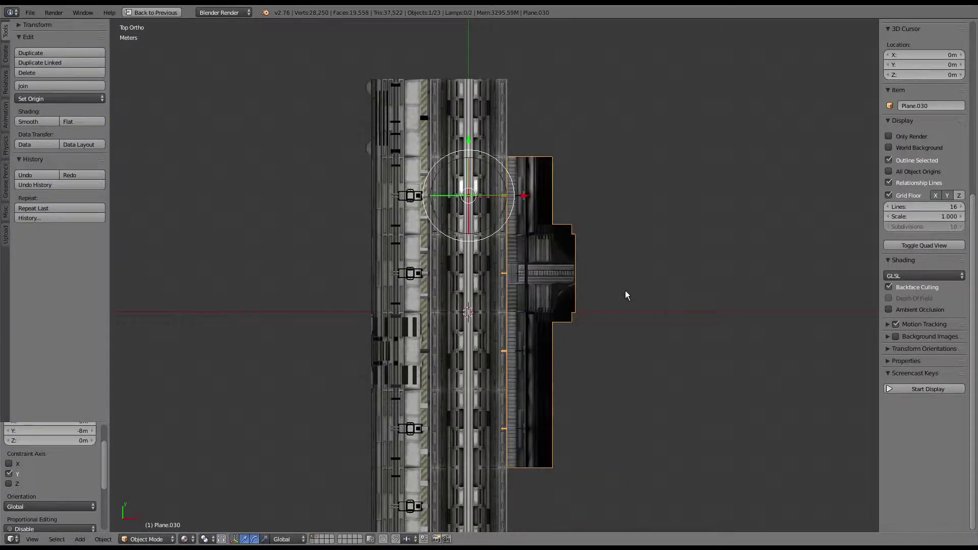
key("ctrl+a")
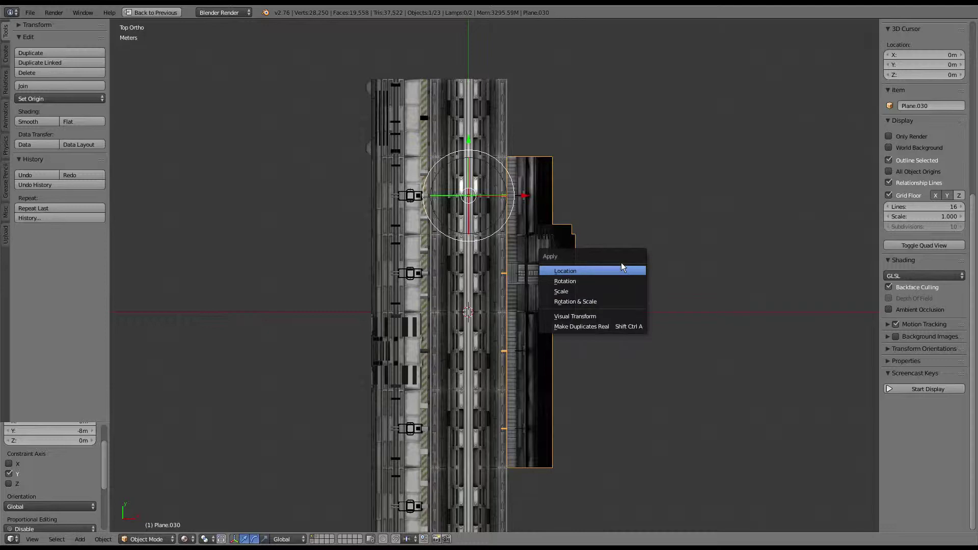
left_click(571, 271)
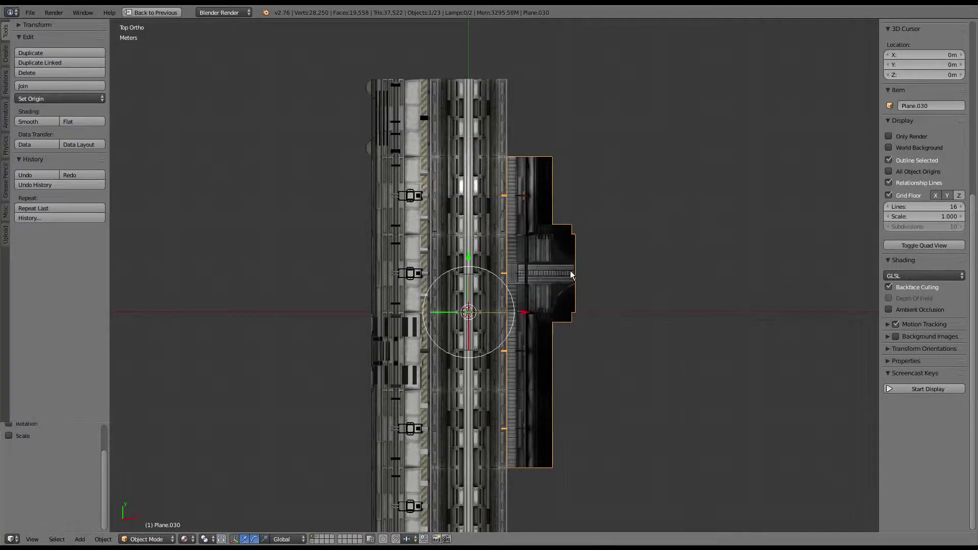
Rotate the side-tunnel piece around the world centre and reselect it
key("g")
key("Escape")
key("r")
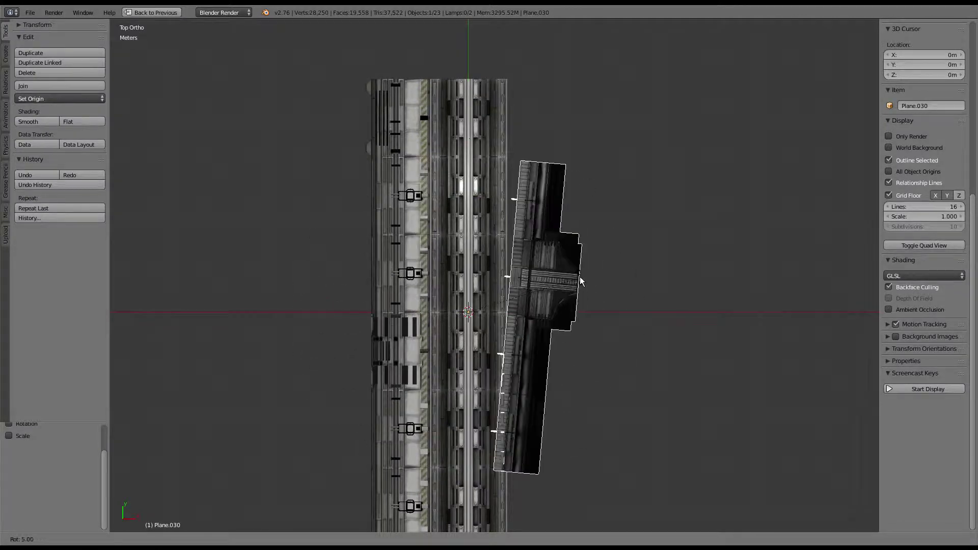
left_click(580, 267)
mouse_move(580, 267)
middle_mouse_down()
mouse_move(490, 246)
mouse_move(469, 180)
mouse_move(528, 239)
mouse_move(371, 219)
mouse_move(596, 256)
mouse_move(527, 252)
mouse_move(500, 269)
mouse_move(657, 269)
mouse_move(557, 312)
mouse_move(534, 302)
middle_mouse_up()
key("a")
right_click(534, 301)
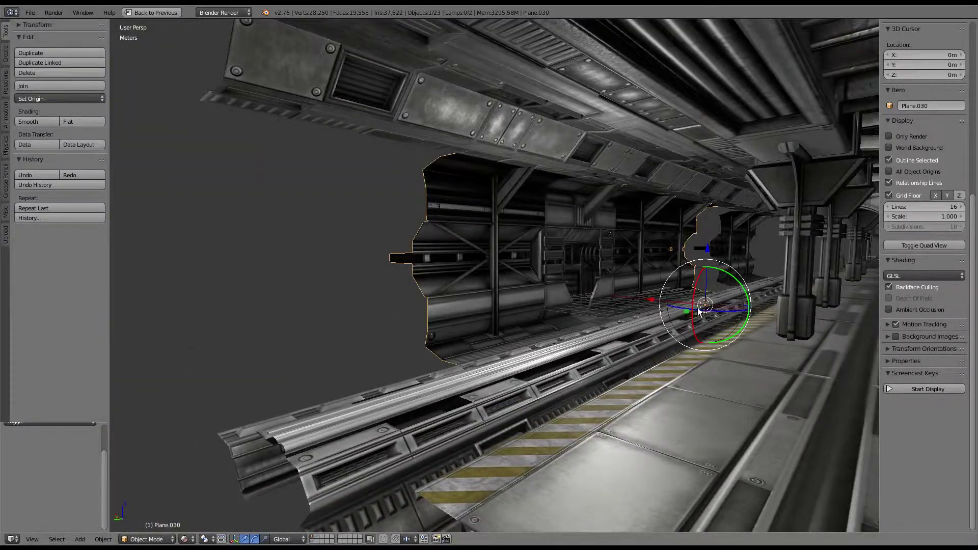
Slide the side-tunnel piece 8 m and the platform-roof section along the tunnel
mouse_move(699, 312)
left_mouse_down()
mouse_move(620, 340)
mouse_move(630, 337)
left_mouse_up()
mouse_move(630, 337)
middle_mouse_down()
mouse_move(558, 329)
mouse_move(578, 278)
mouse_move(459, 280)
mouse_move(684, 287)
mouse_move(656, 283)
middle_mouse_up()
right_click(427, 402)
scroll(375, 402, "down", 5)
mouse_move(373, 401)
middle_mouse_down()
mouse_move(545, 365)
mouse_move(464, 321)
middle_mouse_up()
left_click_drag(462, 314, 729, 277)
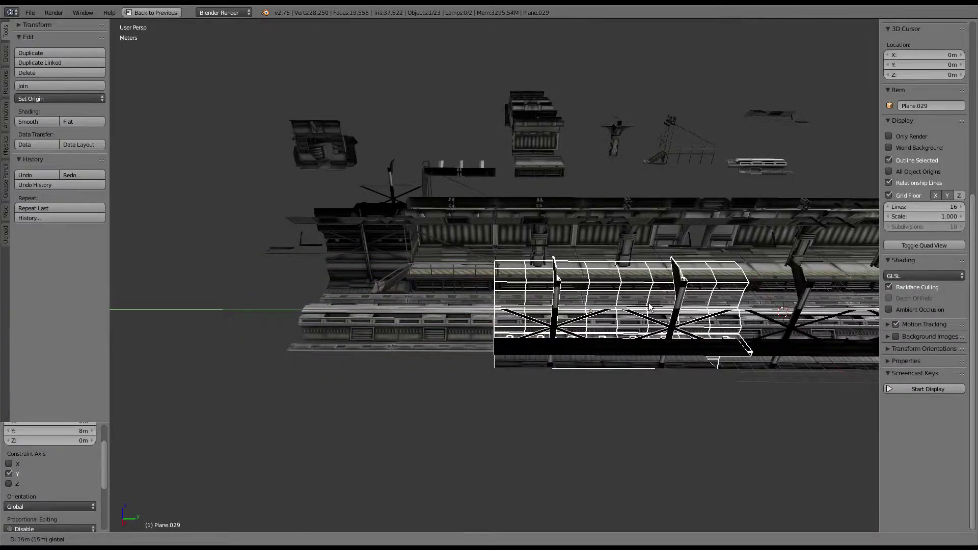
Reselect the side-tunnel piece, then the station floor piece, from an overhead view
key("a")
mouse_move(729, 277)
middle_mouse_down()
mouse_move(523, 225)
mouse_move(436, 237)
mouse_move(565, 288)
mouse_move(637, 266)
middle_mouse_up()
scroll(508, 210, "up", 3)
right_click(379, 269)
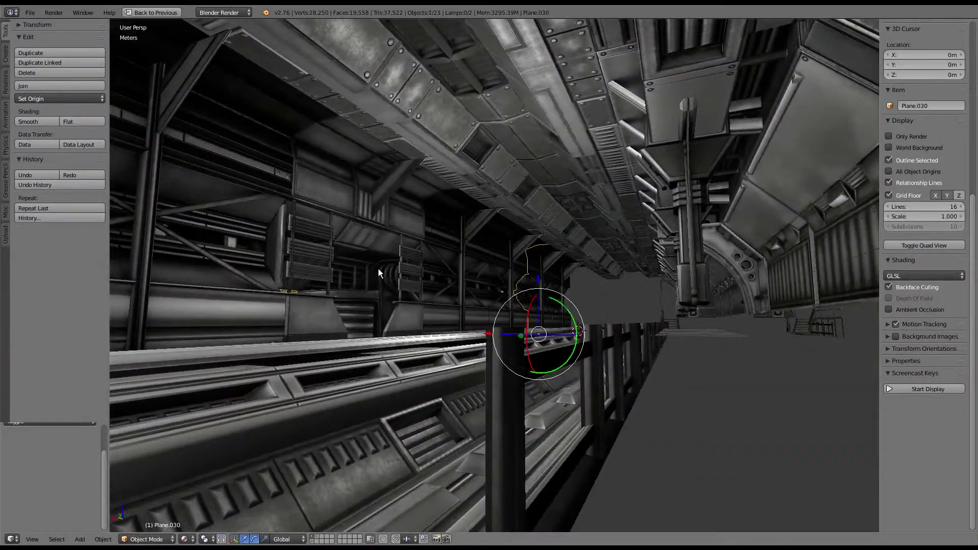
scroll(663, 201, "down", 5)
mouse_move(662, 200)
middle_mouse_down()
mouse_move(579, 322)
mouse_move(527, 351)
mouse_move(495, 293)
mouse_move(580, 234)
mouse_move(620, 281)
mouse_move(585, 259)
middle_mouse_up()
key("shift+f")
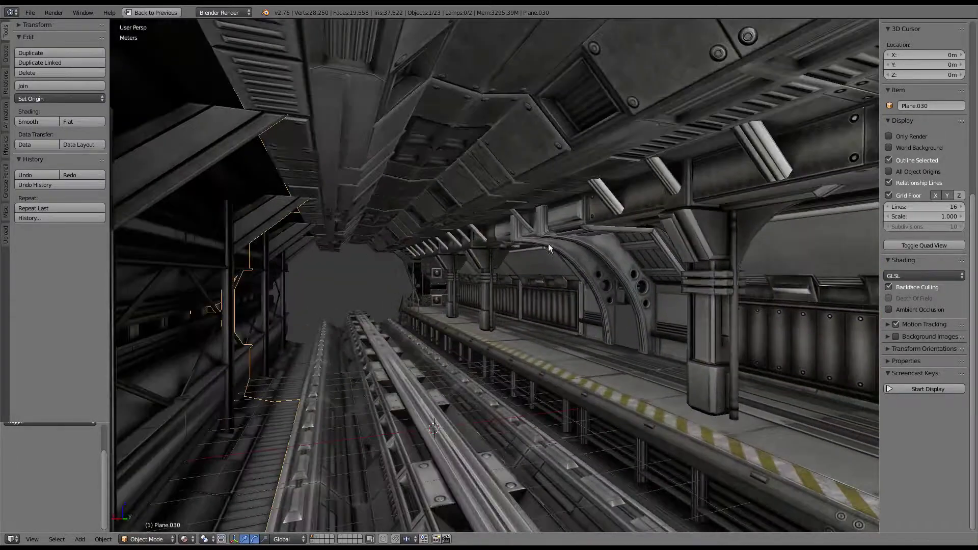
right_click(548, 243)
Move the station floor piece and undo a stray move of the wall piece
key("g")
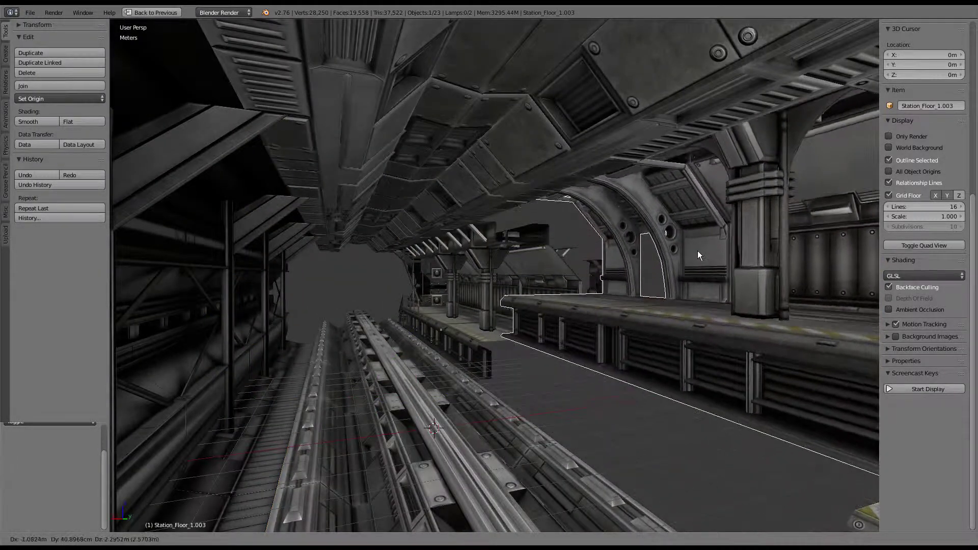
left_click(698, 250)
right_click(527, 302)
key("g")
key("ctrl+z")
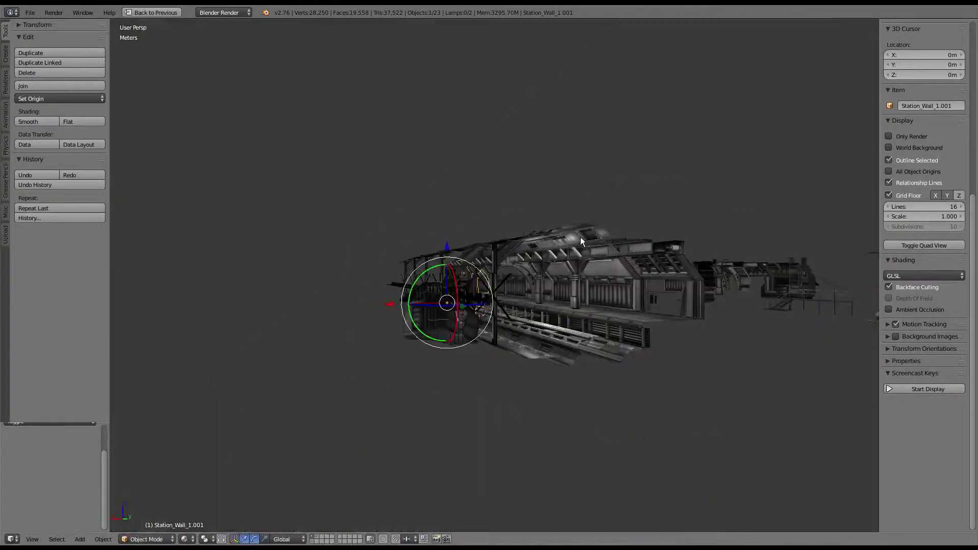
mouse_move(581, 237)
middle_mouse_down()
mouse_move(638, 298)
mouse_move(613, 303)
mouse_move(644, 264)
mouse_move(694, 321)
mouse_move(434, 248)
mouse_move(573, 265)
mouse_move(489, 321)
mouse_move(379, 299)
middle_mouse_up()
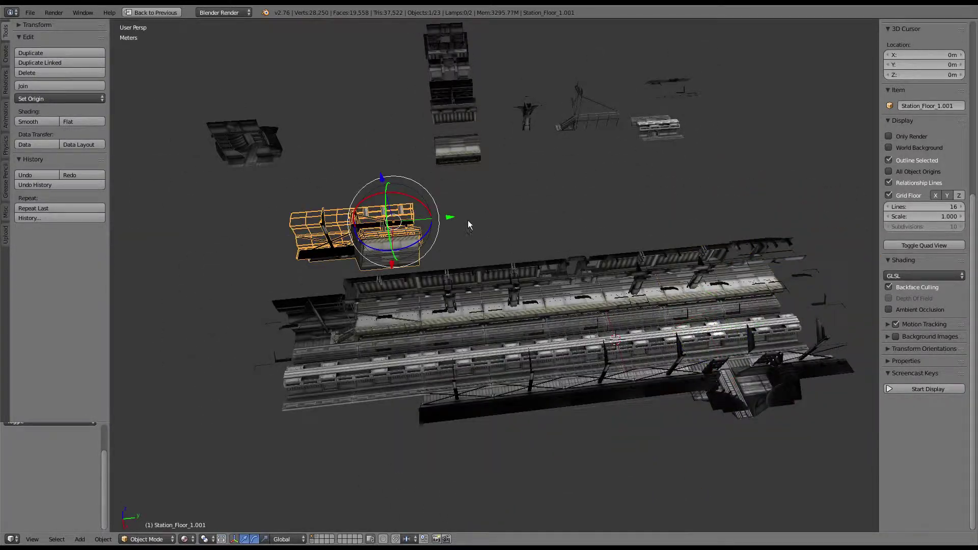
middle_click_drag(468, 220, 463, 253)
In top view, snap the small platform piece Station_Floor_1.001 to the 3D cursor
key("KP_7")
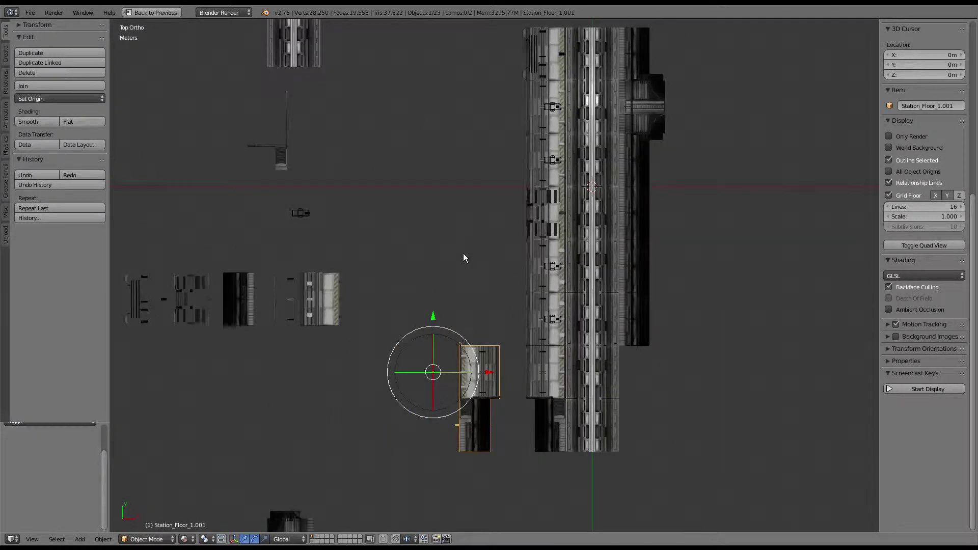
scroll(463, 253, "down", 1)
scroll(465, 382, "up", 3, "shift")
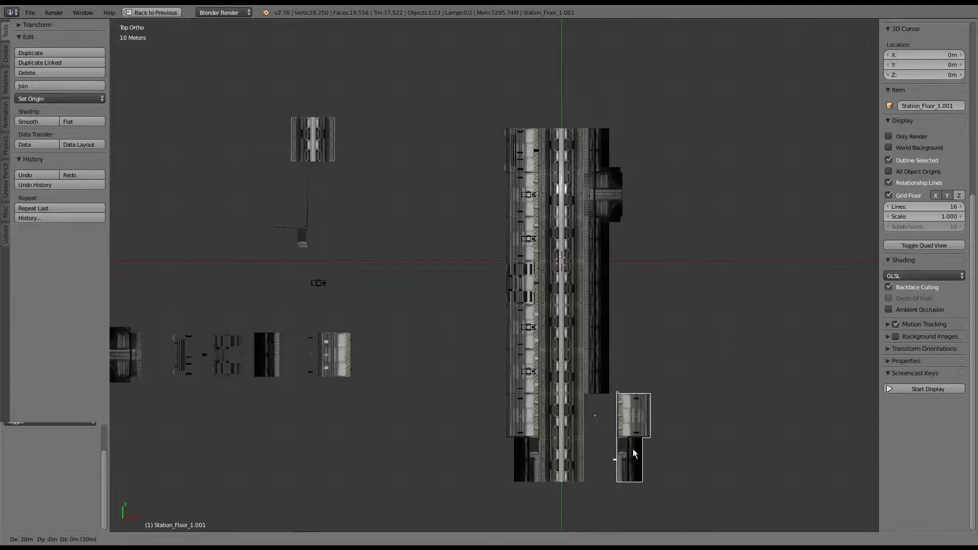
right_click(612, 452)
scroll(587, 357, "up", 2)
scroll(559, 294, "down", 5, "shift")
key("g")
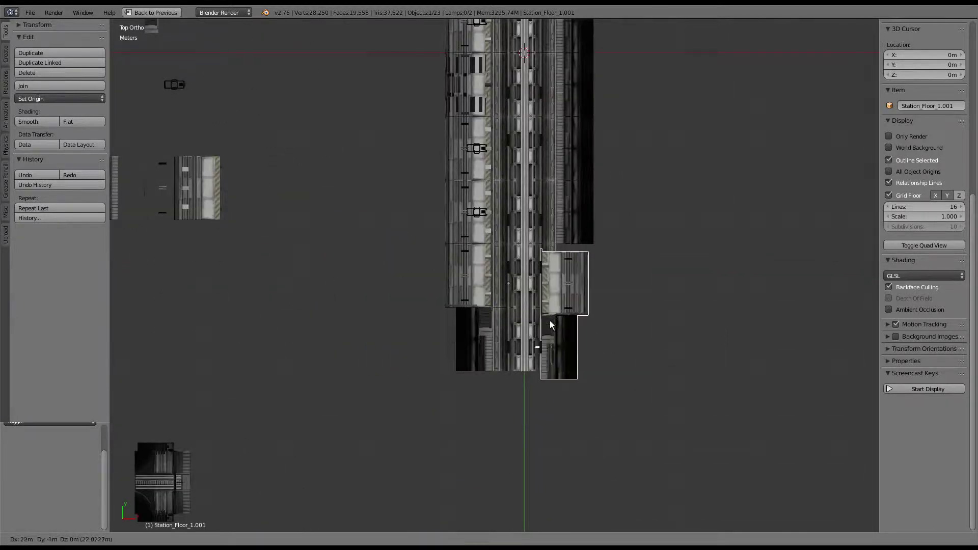
right_click(549, 320)
key("shift+s")
left_click(550, 315)
scroll(597, 255, "up", 2, "shift")
middle_click_drag(597, 259, 581, 453, "shift")
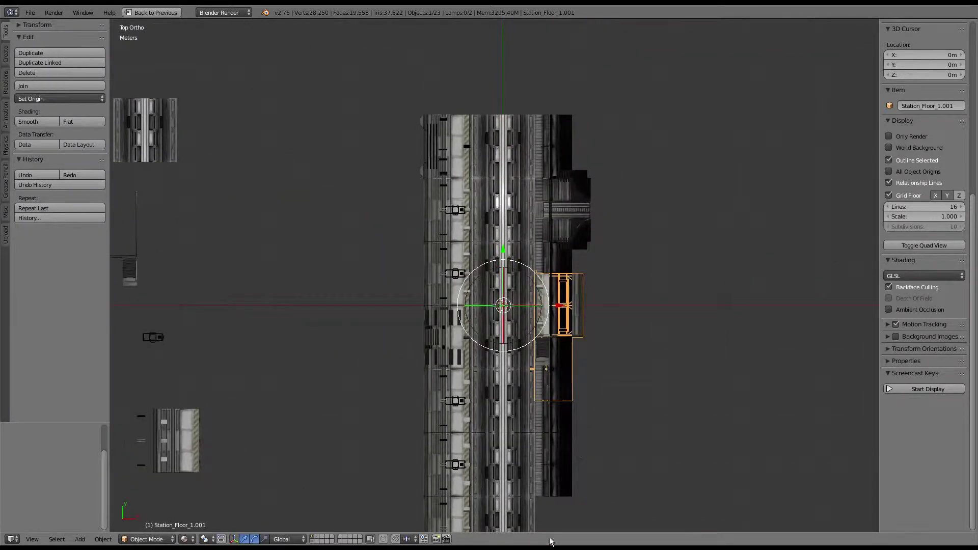
Turn Station_Floor_1.001 180° and place it 28 m along Y
key("r")
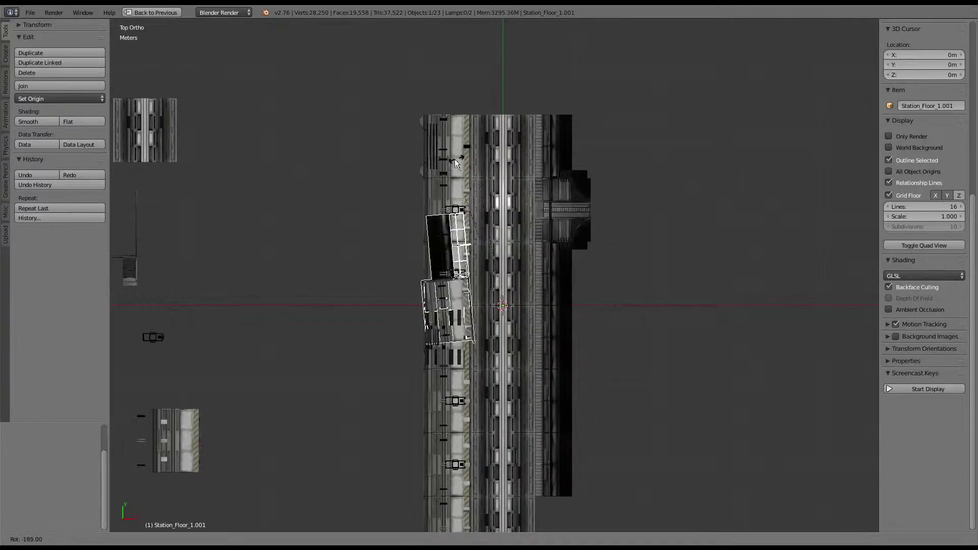
left_click(464, 161)
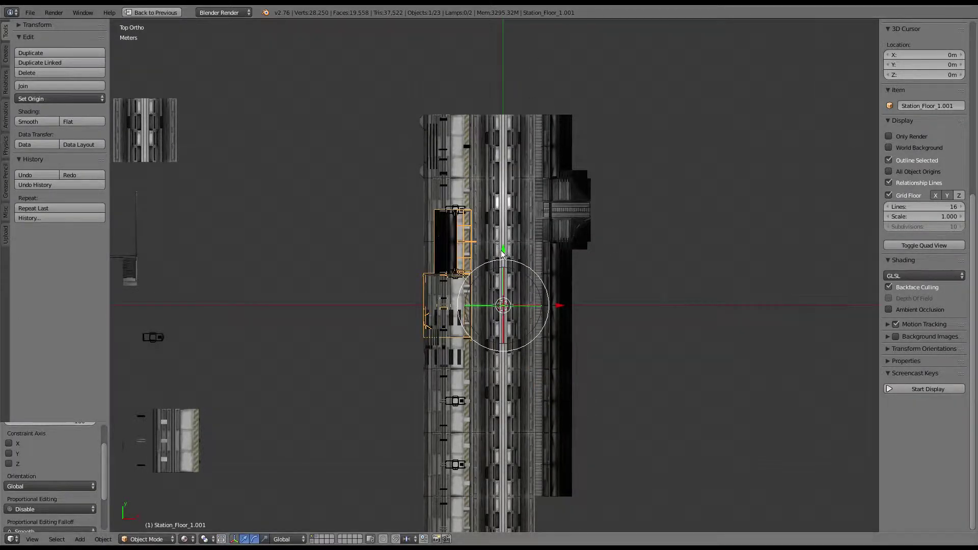
key("g")
key("y")
left_click(529, 24)
mouse_move(509, 110)
middle_mouse_down("shift")
mouse_move(504, 156)
mouse_move(425, 174)
mouse_move(564, 214)
mouse_move(475, 213)
mouse_move(352, 235)
mouse_move(410, 225)
mouse_move(444, 252)
middle_mouse_up("shift")
key("a")
scroll(410, 225, "down", 5)
right_click(556, 329)
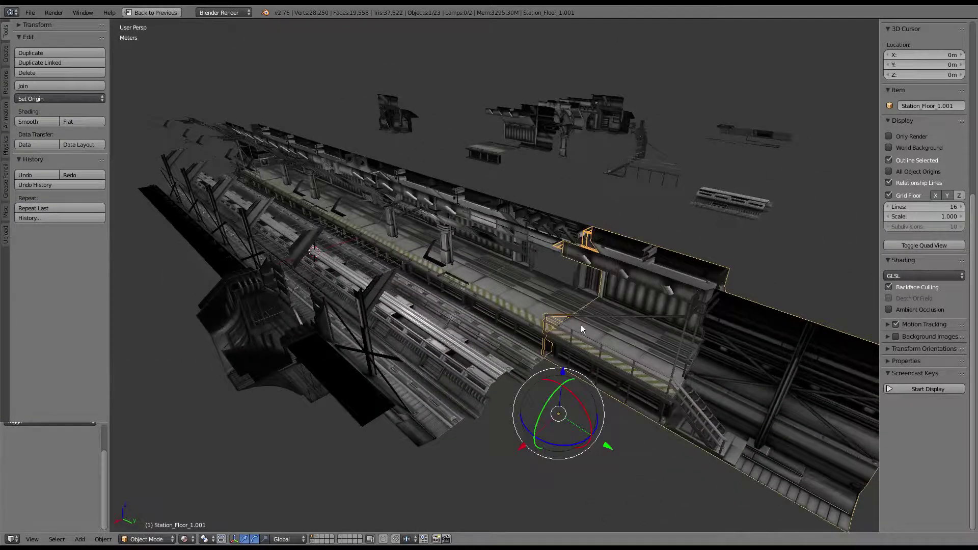
mouse_move(581, 325)
middle_mouse_down()
mouse_move(657, 380)
mouse_move(735, 373)
mouse_move(683, 270)
mouse_move(521, 254)
mouse_move(605, 338)
mouse_move(642, 279)
mouse_move(509, 247)
mouse_move(379, 292)
middle_mouse_up()
scroll(735, 373, "down", 4)
scroll(683, 270, "up", 3)
scroll(682, 270, "up", 3)
scroll(682, 270, "up", 3)
scroll(683, 269, "up", 3)
scroll(511, 251, "down", 3)
scroll(511, 251, "down", 4)
scroll(604, 337, "up", 3)
scroll(604, 339, "up", 3)
scroll(643, 278, "down", 3)
scroll(510, 247, "down", 4)
right_click(378, 293)
key("g")
key("z")
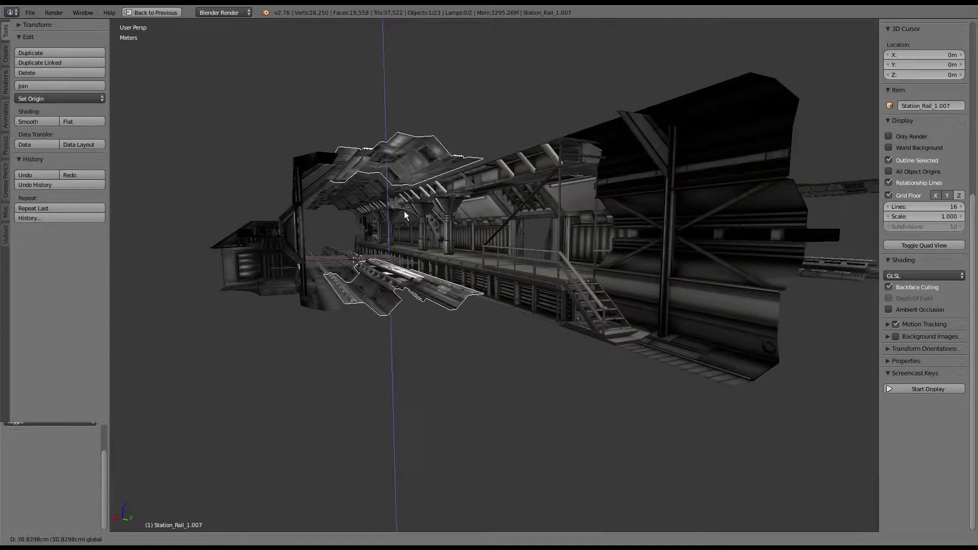
right_click(399, 218)
mouse_move(398, 217)
middle_mouse_down()
mouse_move(427, 267)
mouse_move(538, 228)
mouse_move(406, 228)
mouse_move(399, 208)
mouse_move(411, 230)
middle_mouse_up()
scroll(406, 228, "up", 4)
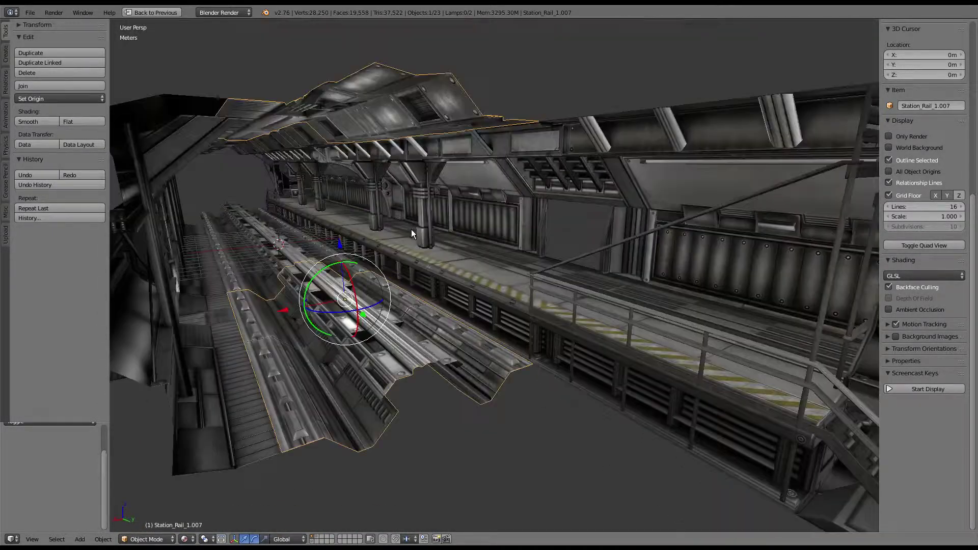
scroll(411, 229, "down", 3)
right_click(597, 314)
scroll(597, 313, "down", 3)
mouse_move(592, 311)
middle_mouse_down()
mouse_move(563, 313)
mouse_move(631, 338)
mouse_move(731, 300)
mouse_move(532, 308)
mouse_move(517, 356)
mouse_move(409, 418)
middle_mouse_up()
scroll(532, 308, "down", 2)
right_click(490, 352)
middle_click_drag(489, 352, 578, 335)
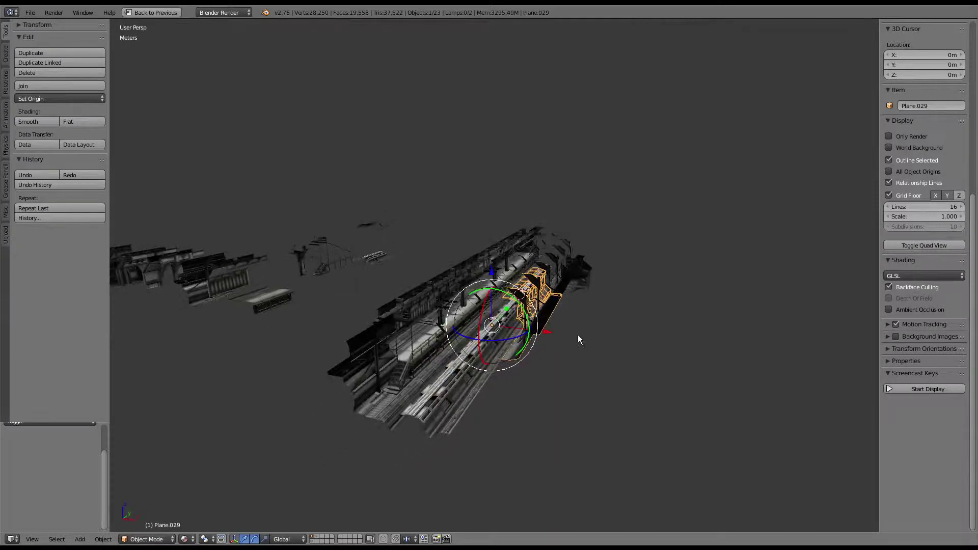
key("g")
key("Escape")
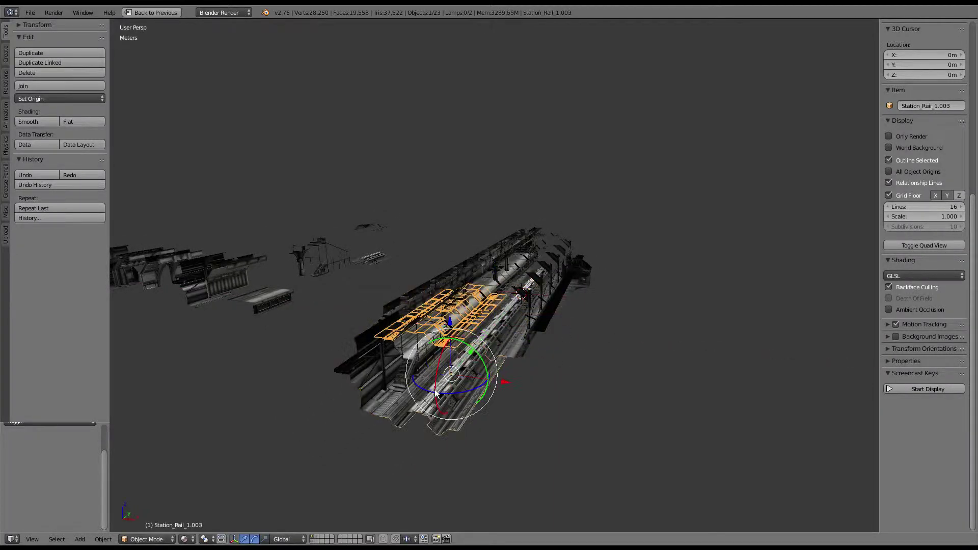
mouse_move(572, 211)
middle_mouse_down()
mouse_move(428, 299)
mouse_move(448, 301)
mouse_move(489, 279)
middle_mouse_up()
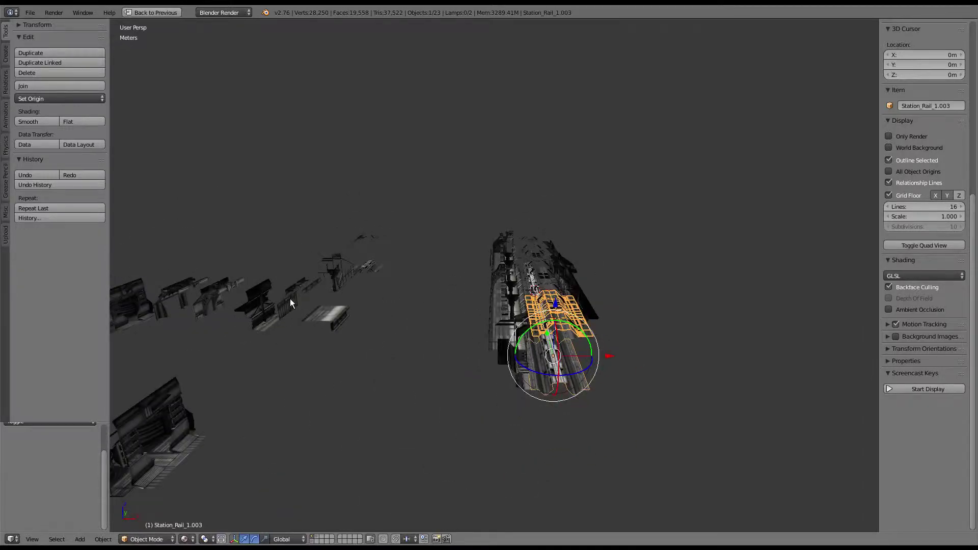
mouse_move(499, 299)
middle_mouse_down()
mouse_move(462, 286)
mouse_move(340, 304)
mouse_move(361, 294)
mouse_move(421, 322)
mouse_move(380, 279)
mouse_move(527, 341)
mouse_move(524, 331)
mouse_move(329, 299)
mouse_move(474, 300)
mouse_move(632, 279)
middle_mouse_up()
right_click(363, 296)
key("g")
right_click(408, 302)
key("a")
right_click(475, 300)
key("g")
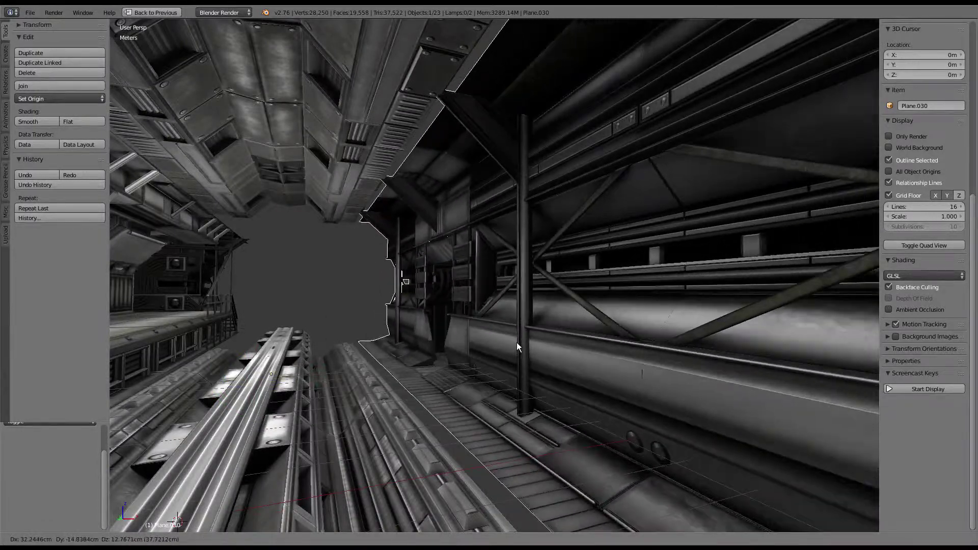
right_click(516, 342)
middle_click_drag(510, 340, 687, 349)
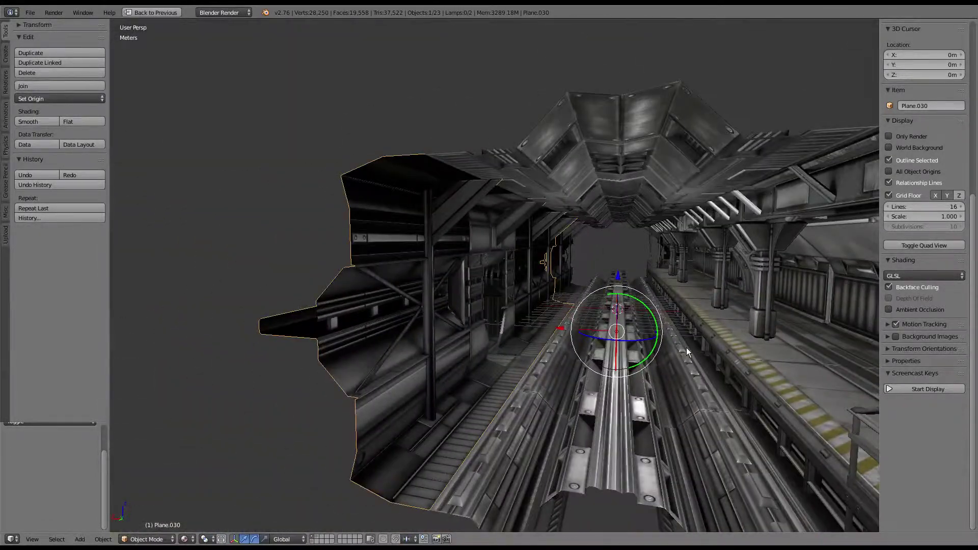
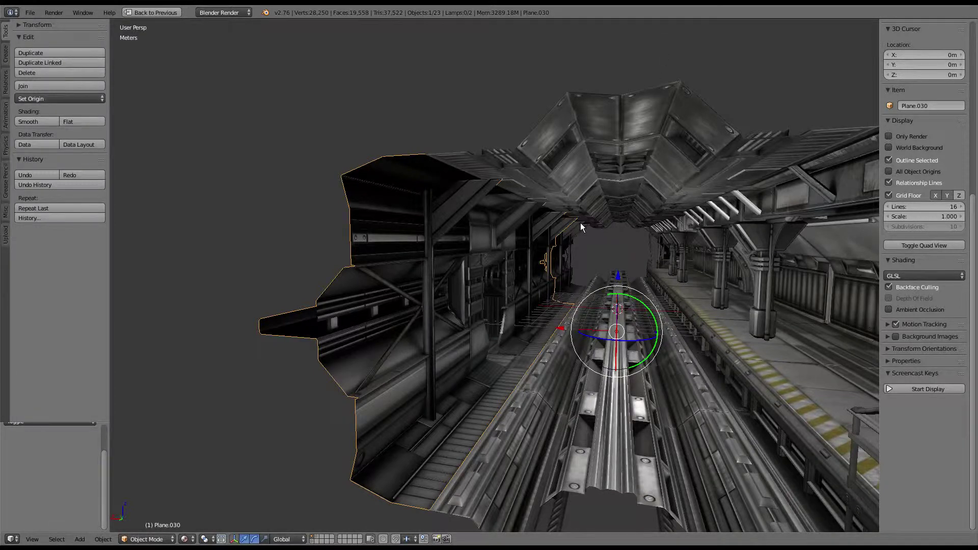
Orbit and zoom down the rail tunnel, selecting the Station_Floor_1.001 platform piece
mouse_move(581, 222)
middle_mouse_down()
mouse_move(512, 209)
mouse_move(362, 209)
mouse_move(605, 236)
mouse_move(737, 319)
mouse_move(677, 311)
mouse_move(707, 350)
middle_mouse_up()
scroll(382, 215, "down", 3)
scroll(383, 215, "down", 5)
right_click(740, 337)
scroll(701, 313, "up", 3)
scroll(677, 311, "down", 3)
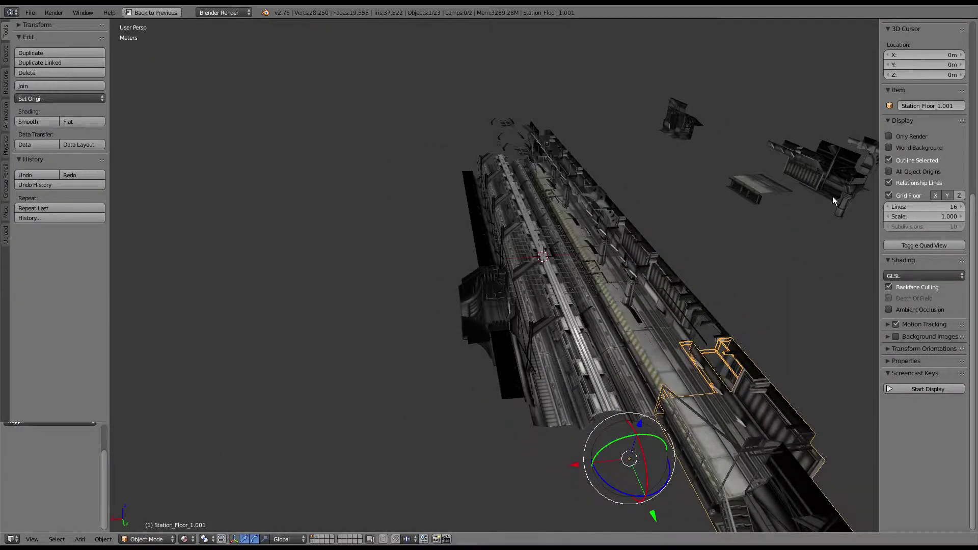
scroll(947, 159, "up", 5)
scroll(946, 159, "up", 5)
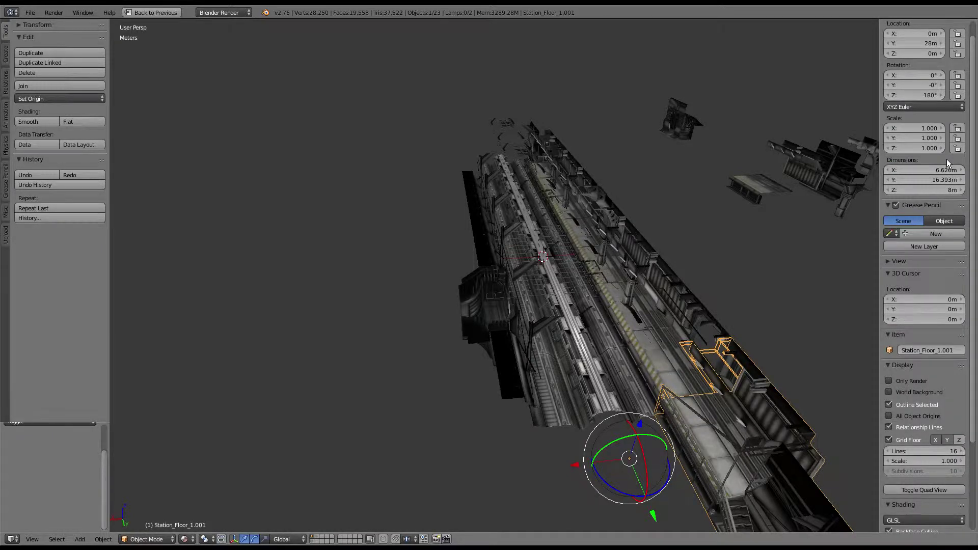
scroll(947, 159, "up", 2)
mouse_move(622, 175)
middle_mouse_down()
mouse_move(432, 146)
mouse_move(441, 207)
mouse_move(366, 218)
mouse_move(480, 268)
mouse_move(548, 317)
mouse_move(474, 267)
mouse_move(369, 267)
middle_mouse_up()
scroll(548, 317, "up", 3)
scroll(369, 267, "down", 5)
scroll(482, 237, "down", 3)
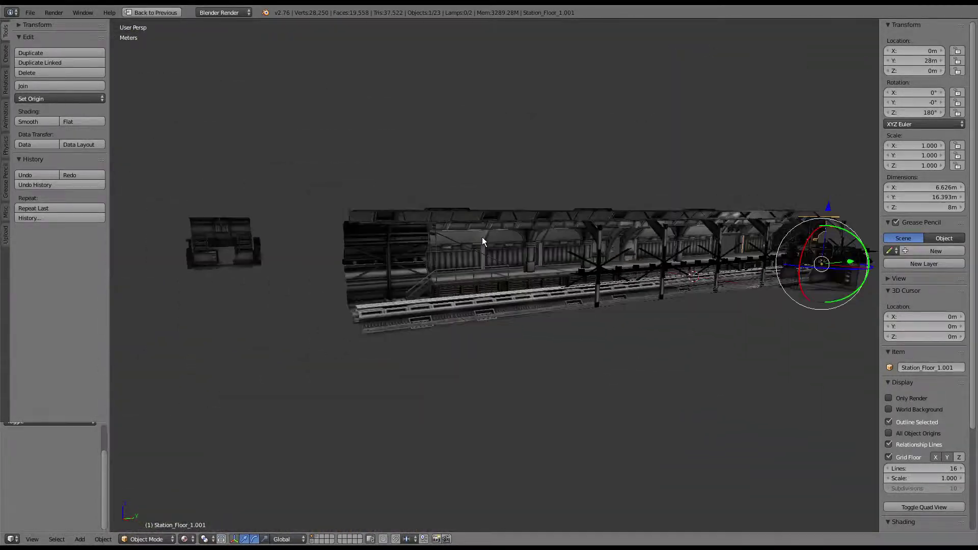
Select the Station_Floor_1.000 floor piece and cancel a trial move, leaving it in place
middle_click_drag(482, 237, 487, 294)
scroll(487, 295, "up", 4)
right_click(513, 246)
key("g")
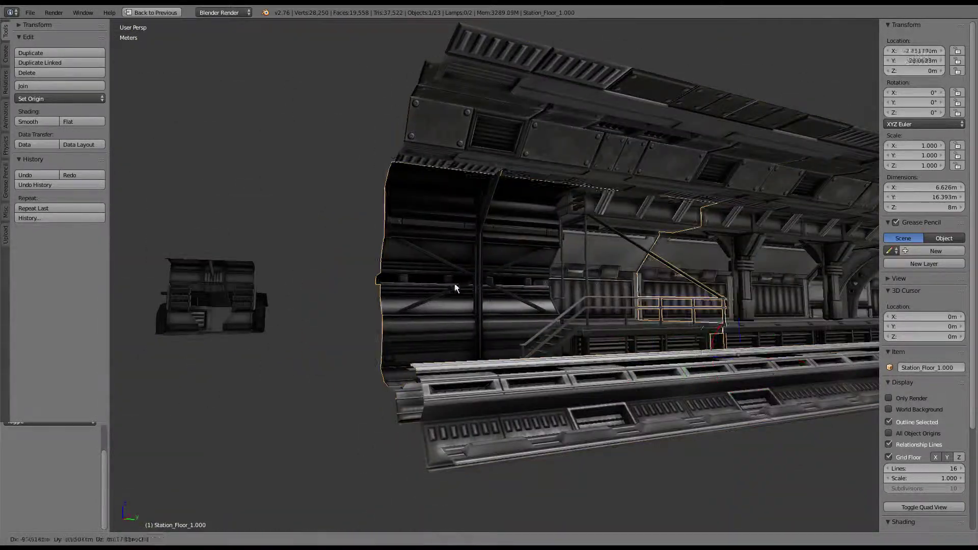
key("Escape")
scroll(398, 267, "down", 4)
mouse_move(398, 266)
middle_mouse_down()
mouse_move(382, 291)
mouse_move(598, 362)
middle_mouse_up()
Duplicate the Station_Rail_1.003 rail section and place the copy at Y -48m
right_click(481, 322)
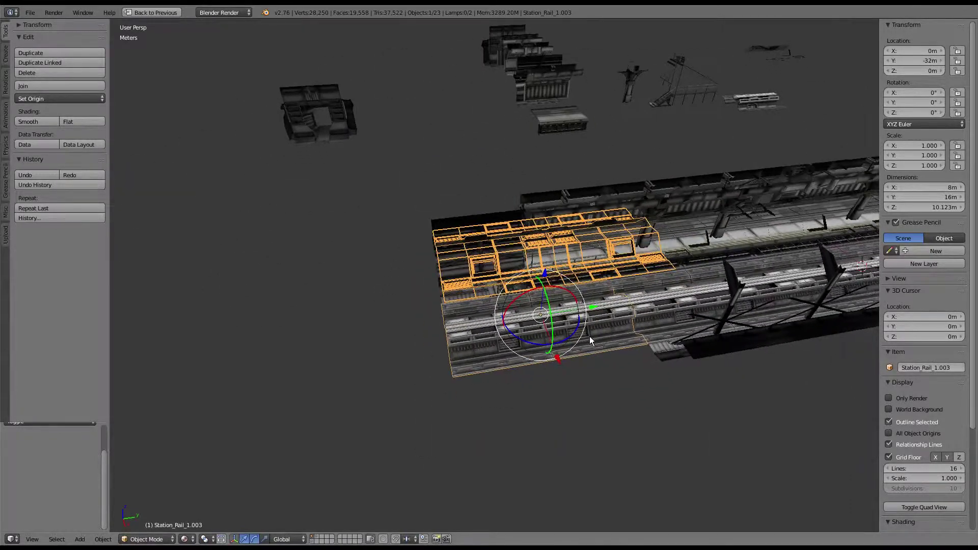
key("shift+d")
key("y")
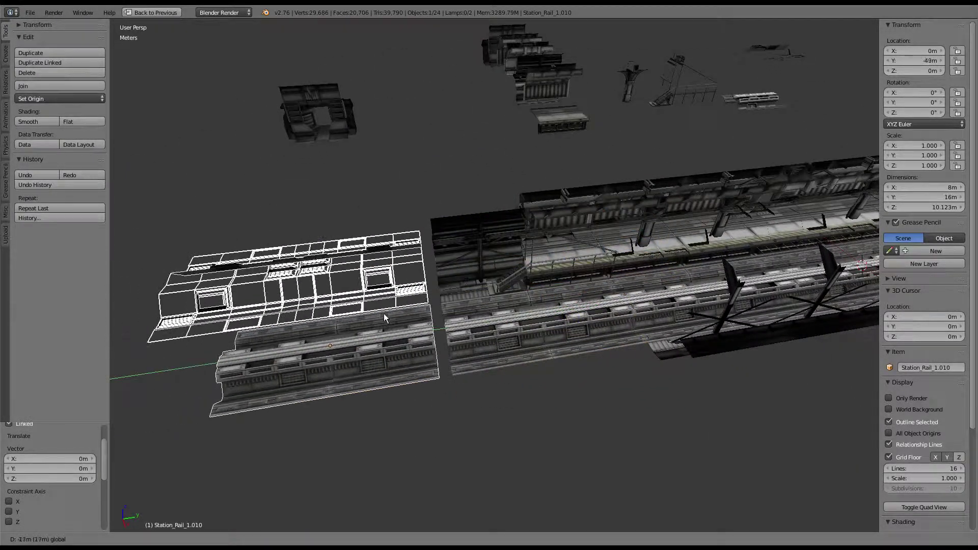
left_click(385, 318)
mouse_move(385, 318)
middle_mouse_down()
mouse_move(569, 284)
mouse_move(475, 300)
mouse_move(500, 323)
middle_mouse_up()
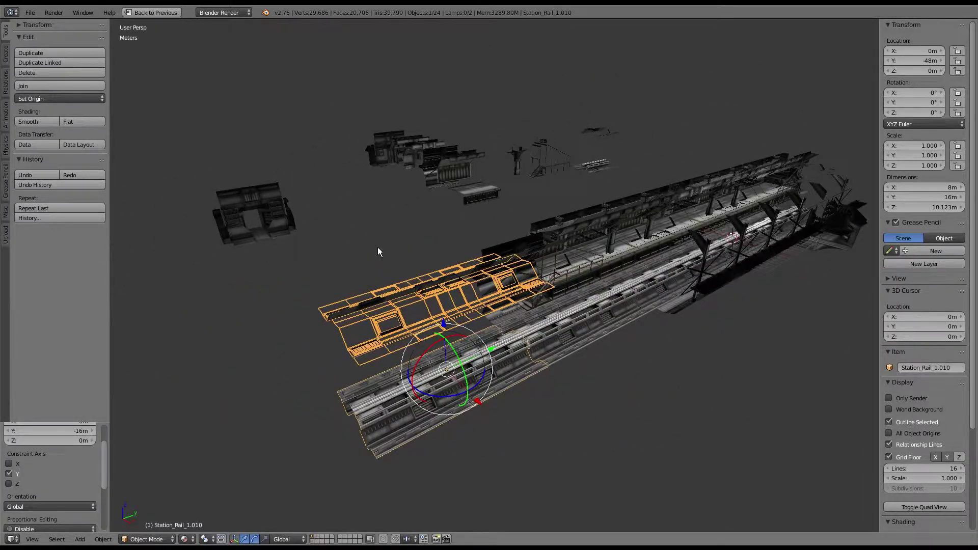
middle_click_drag(398, 247, 449, 206)
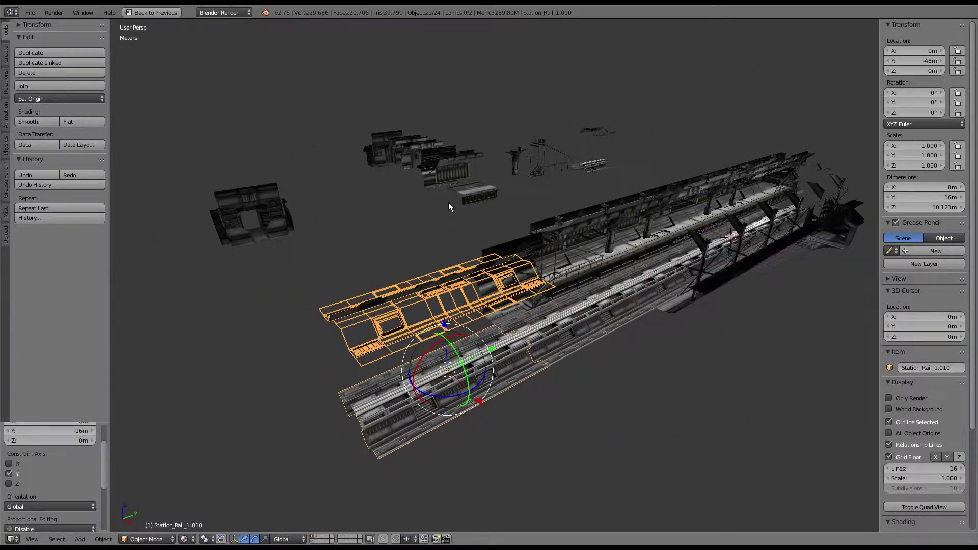
Bring the wall piece Plane.031 to Y -44m at the new rail's end
right_click(428, 183)
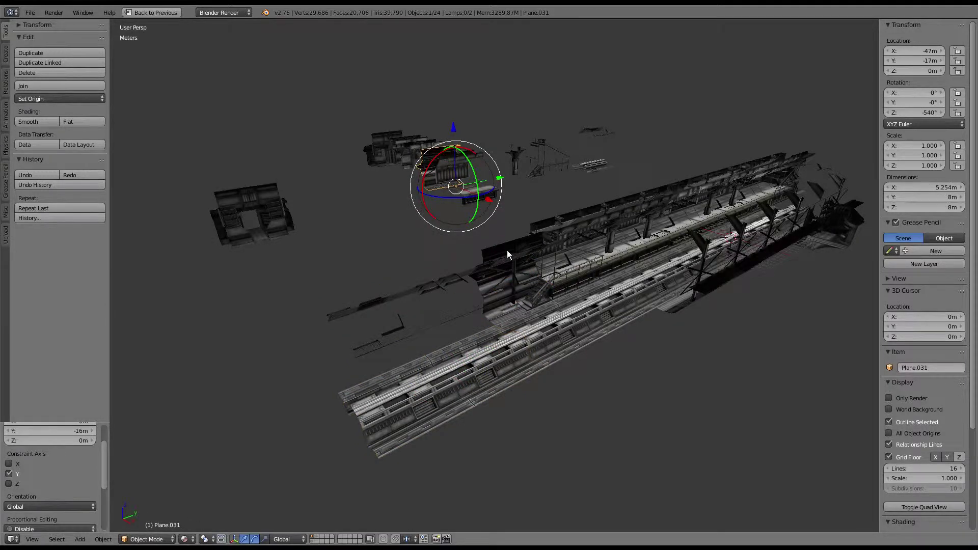
key("alt+g")
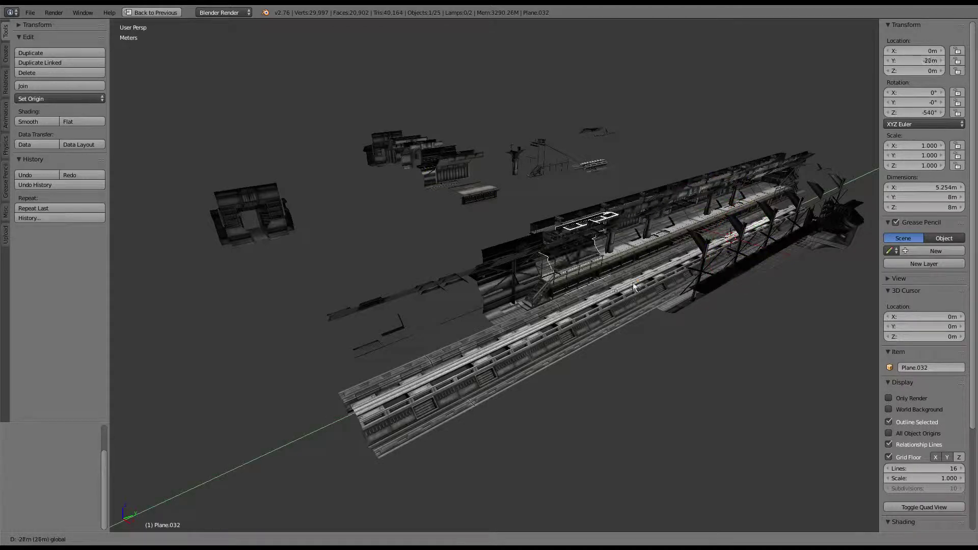
left_click(506, 329)
middle_click_drag(506, 330, 544, 330)
Make a linked copy of the wall piece turned around on Z to face the other side
key("alt+d")
key("Escape")
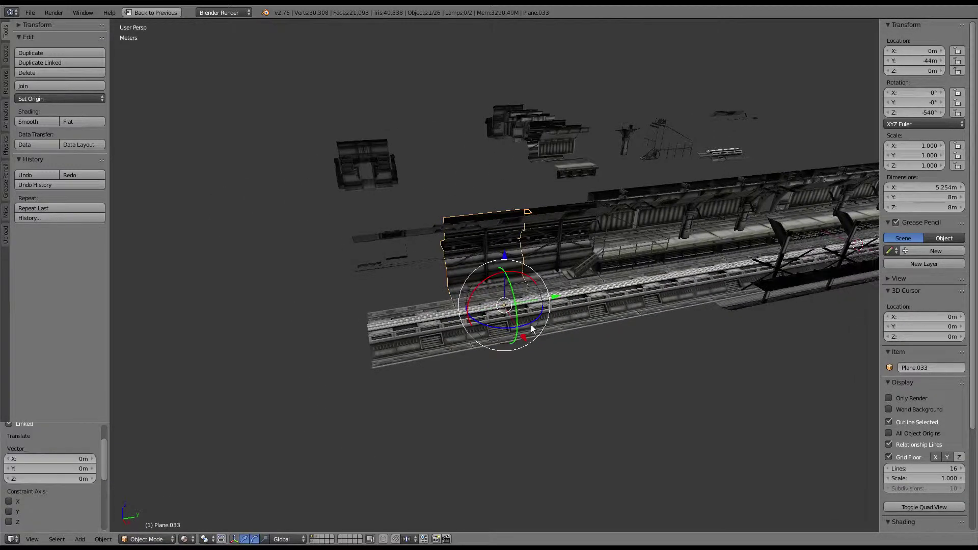
key("r")
key("z")
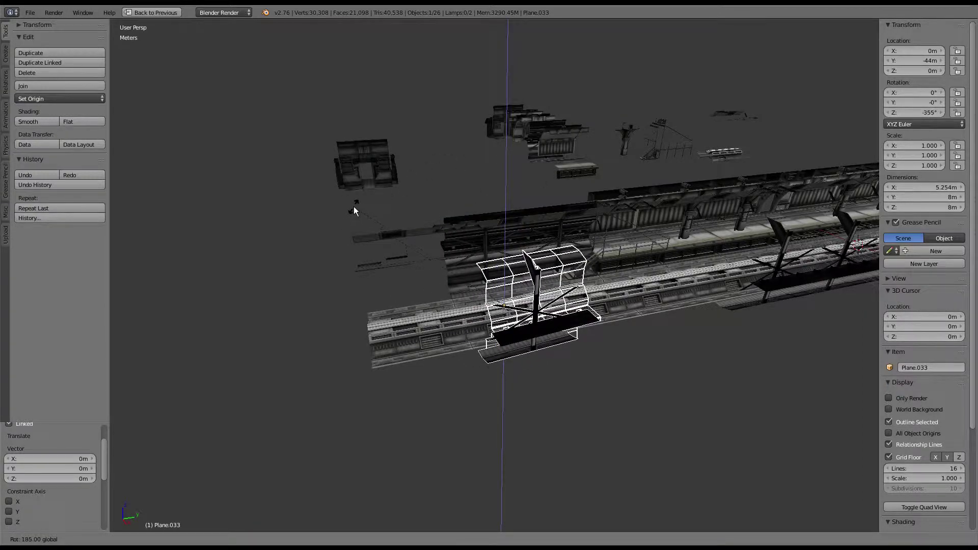
left_click(362, 198)
mouse_move(377, 199)
middle_mouse_down()
mouse_move(448, 194)
mouse_move(471, 266)
mouse_move(492, 292)
middle_mouse_up()
Make linked copies of both wall pieces and move them 8 m along Y
left_click(448, 269, "shift")
key("alt+d")
type("y-5")
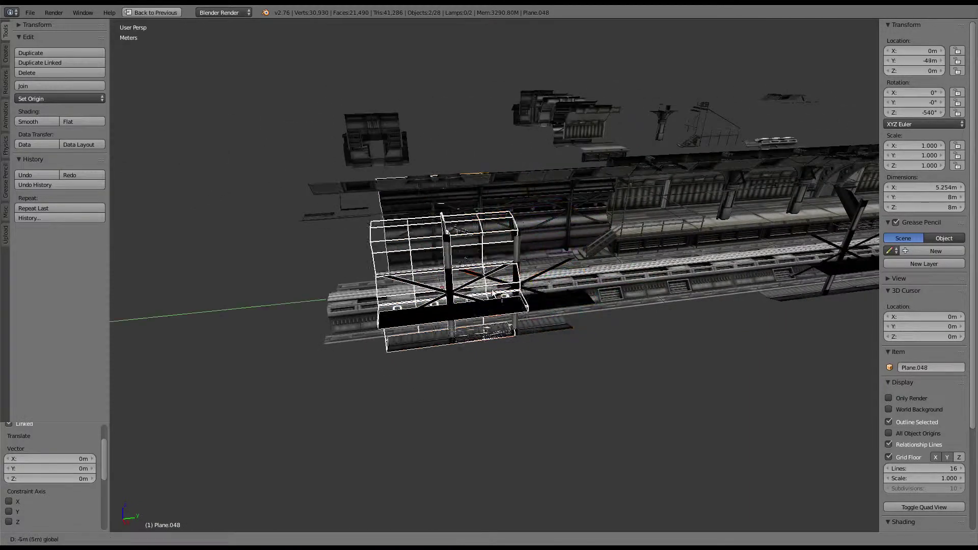
key("BackSpace")
type("8")
key("Return")
Add Plane.034 to the selection, make the wall copies single-user, and join them into Station_Rail_1.010
middle_click_drag(492, 292, 562, 250)
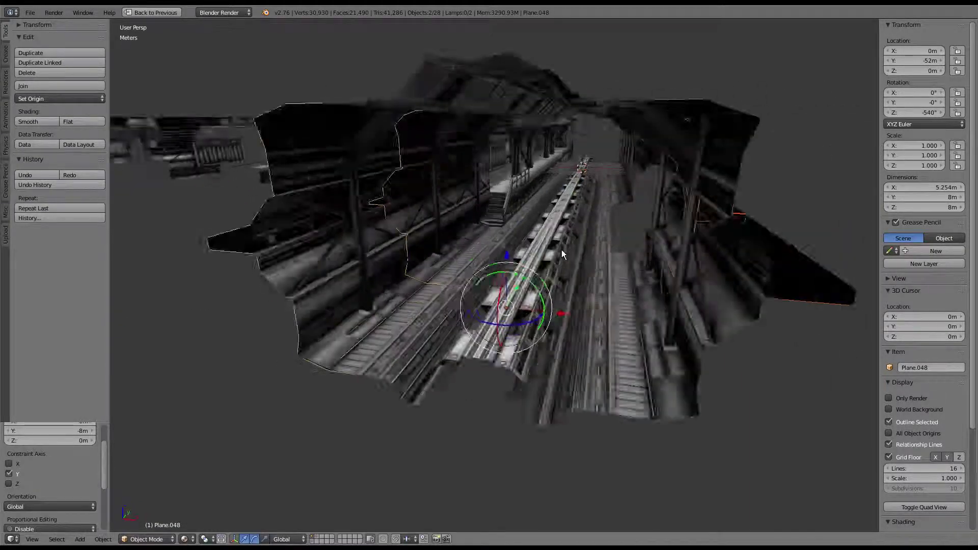
scroll(562, 250, "up", 3)
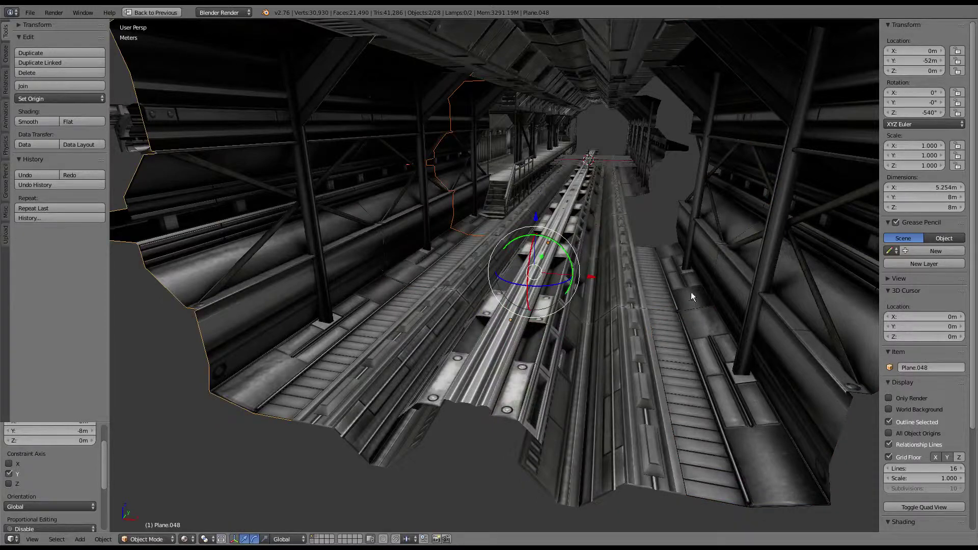
middle_click_drag(701, 356, 738, 325)
scroll(738, 325, "down", 3)
left_click(631, 342, "shift")
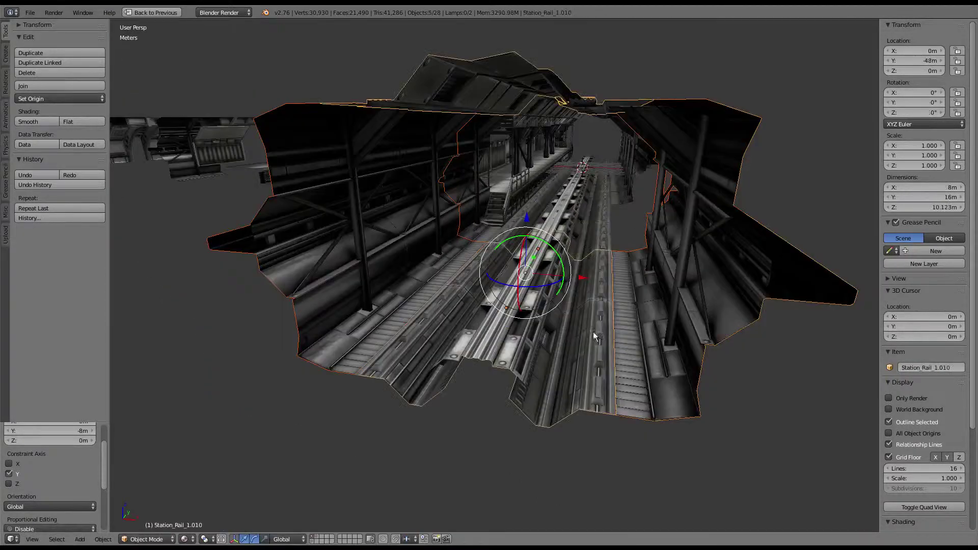
mouse_move(593, 332)
middle_mouse_down()
mouse_move(662, 281)
mouse_move(547, 341)
mouse_move(500, 324)
mouse_move(227, 340)
middle_mouse_up()
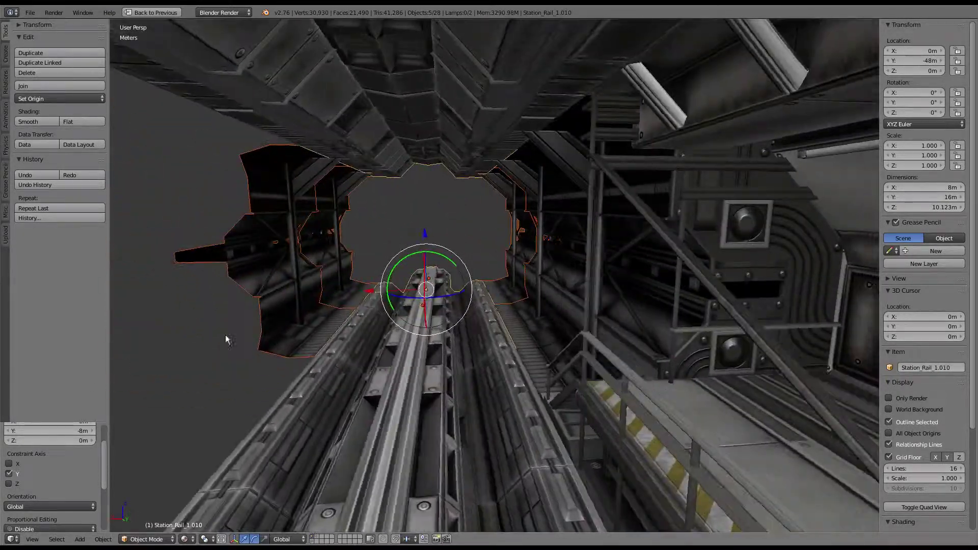
mouse_move(375, 342)
middle_mouse_down()
mouse_move(436, 328)
mouse_move(484, 353)
middle_mouse_up()
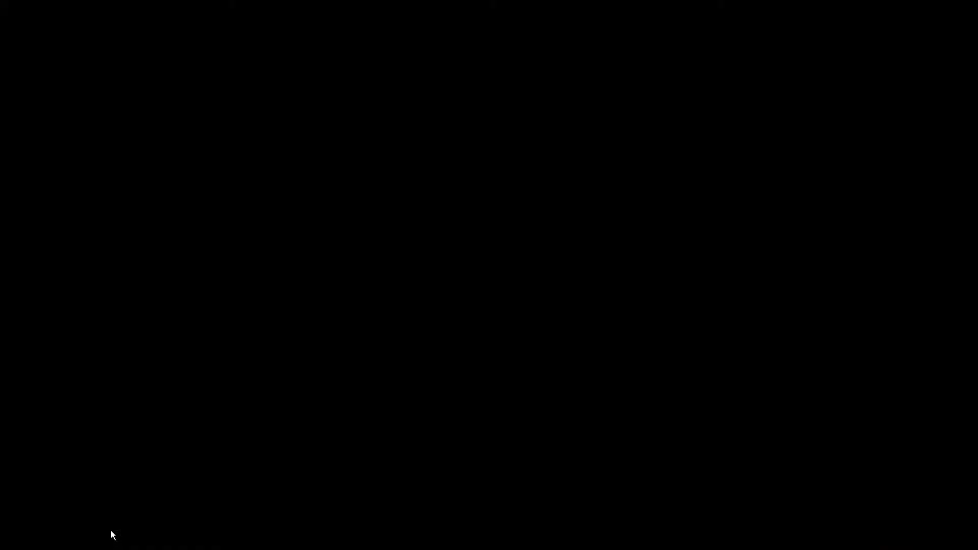
left_click(112, 534)
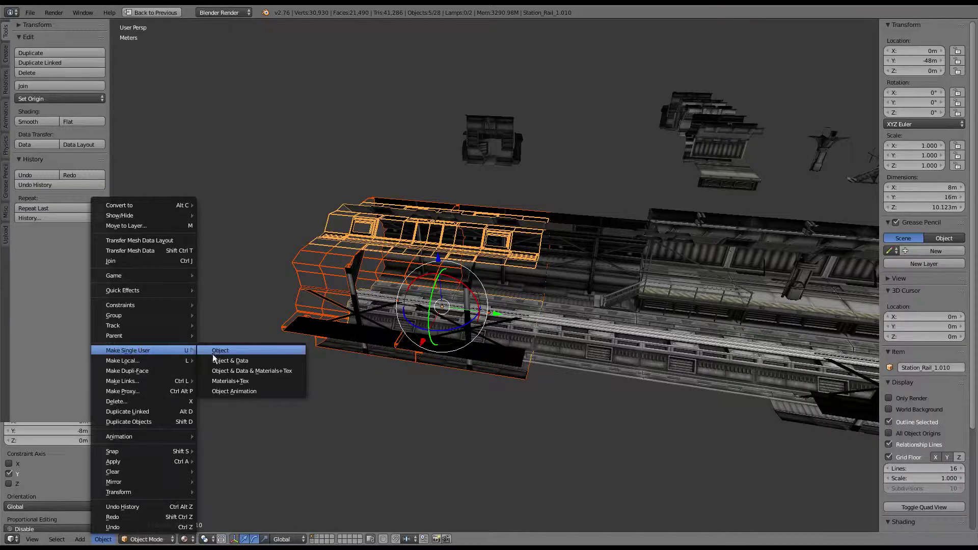
left_click(286, 357)
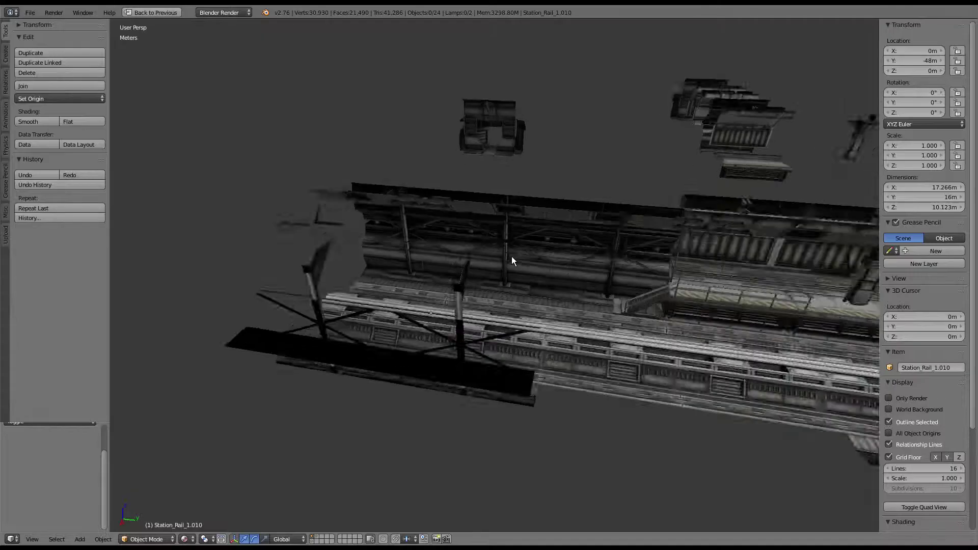
mouse_move(512, 261)
middle_mouse_down()
mouse_move(454, 236)
mouse_move(492, 246)
mouse_move(463, 316)
mouse_move(509, 399)
middle_mouse_up()
right_click(463, 316)
left_click_drag(508, 311, 503, 313)
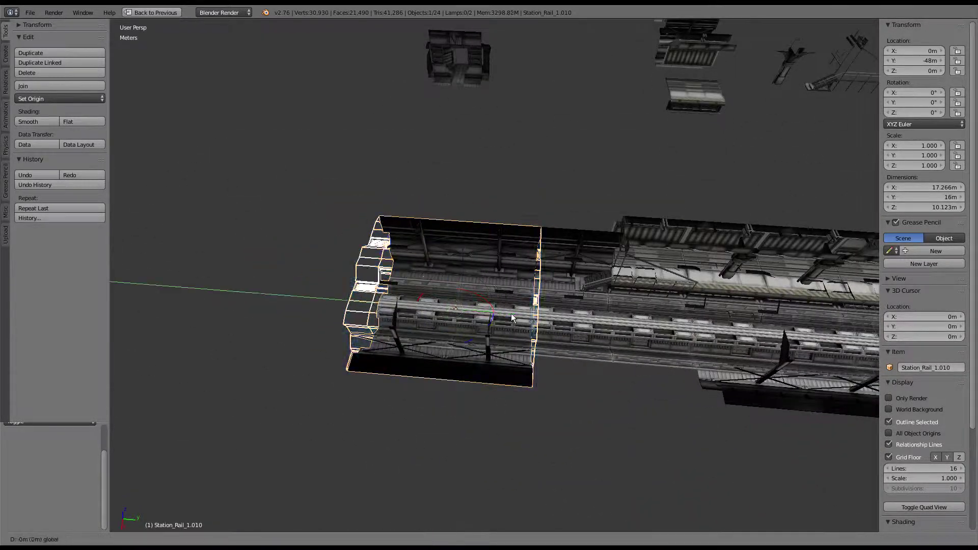
scroll(510, 312, "up", 2)
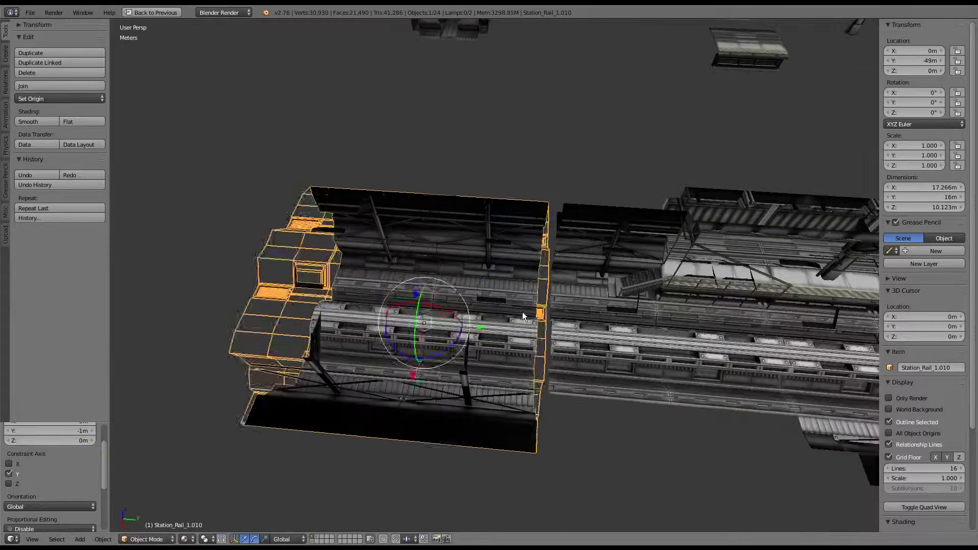
key("a")
scroll(583, 319, "up", 5)
mouse_move(583, 319)
middle_mouse_down()
mouse_move(523, 273)
mouse_move(387, 252)
mouse_move(542, 229)
mouse_move(517, 256)
mouse_move(453, 257)
mouse_move(472, 302)
middle_mouse_up()
scroll(541, 229, "down", 3)
scroll(564, 252, "down", 4)
right_click(472, 302)
left_click_drag(469, 315, 480, 316)
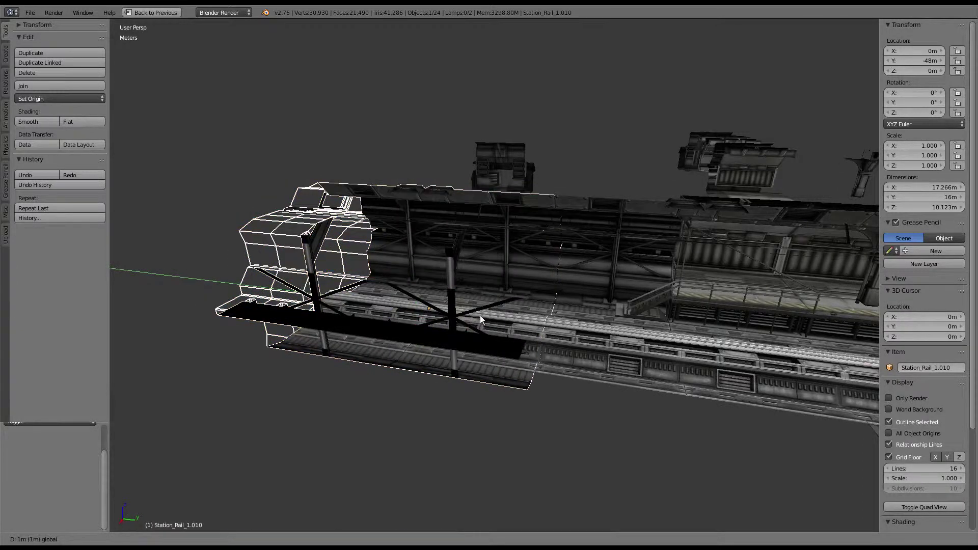
key("a")
scroll(480, 316, "up", 5)
mouse_move(499, 295)
middle_mouse_down()
mouse_move(473, 279)
mouse_move(335, 300)
mouse_move(607, 323)
mouse_move(458, 303)
mouse_move(435, 311)
mouse_move(565, 331)
mouse_move(613, 323)
mouse_move(585, 332)
mouse_move(558, 366)
mouse_move(460, 299)
mouse_move(651, 297)
mouse_move(642, 327)
middle_mouse_up()
scroll(462, 299, "down", 3)
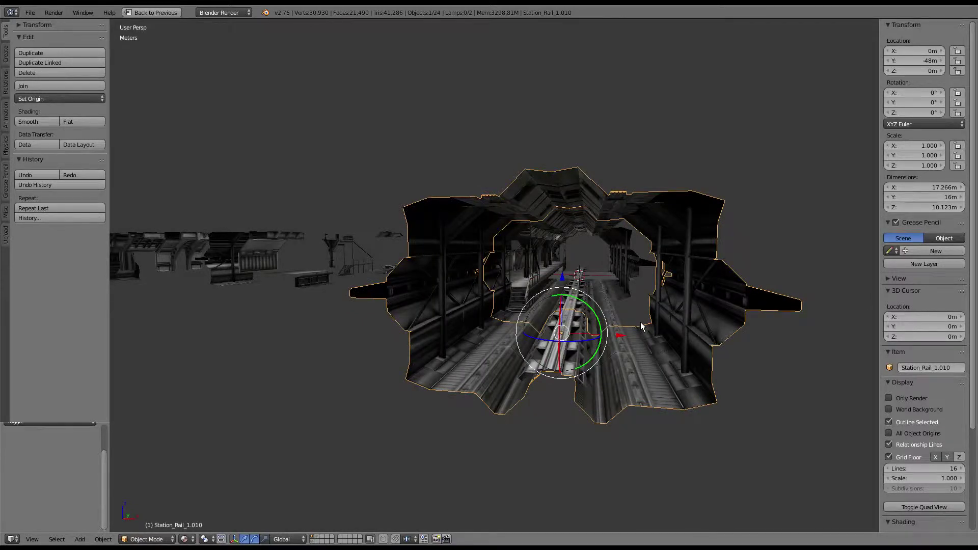
scroll(641, 327, "down", 3)
mouse_move(560, 243)
middle_mouse_down()
mouse_move(451, 275)
mouse_move(451, 317)
mouse_move(466, 281)
mouse_move(561, 296)
middle_mouse_up()
right_click(742, 313)
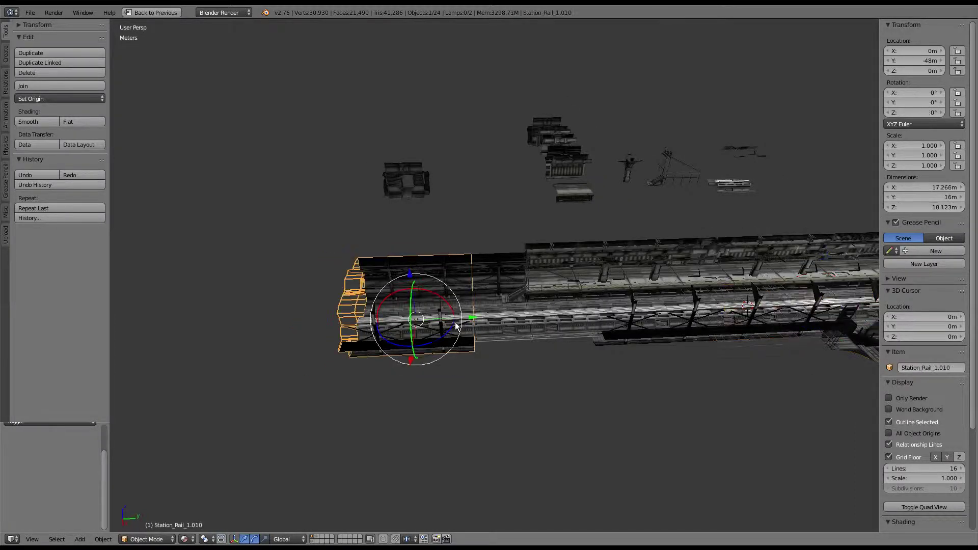
mouse_move(468, 332)
middle_mouse_down()
mouse_move(438, 336)
mouse_move(505, 324)
mouse_move(477, 333)
middle_mouse_up()
right_click(476, 333)
right_click(546, 351)
mouse_move(545, 351)
middle_mouse_down()
mouse_move(532, 356)
mouse_move(614, 338)
mouse_move(609, 355)
mouse_move(695, 316)
mouse_move(618, 329)
mouse_move(584, 305)
mouse_move(500, 301)
mouse_move(605, 294)
middle_mouse_up()
right_click(543, 360)
Walk through the tunnel, then select the Plane.029 piece and orbit to look down the tunnel
scroll(511, 287, "up", 3)
scroll(516, 290, "up", 3)
key("w")
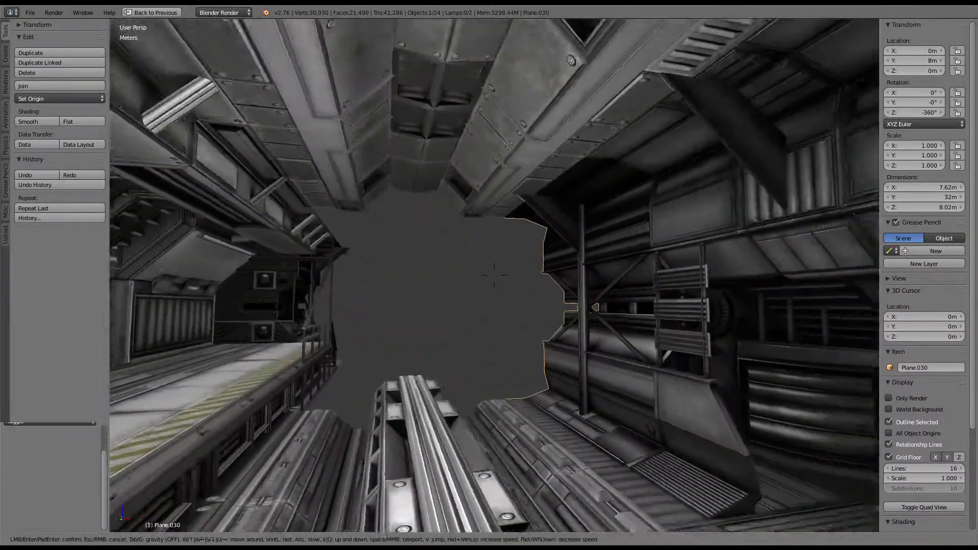
key("w")
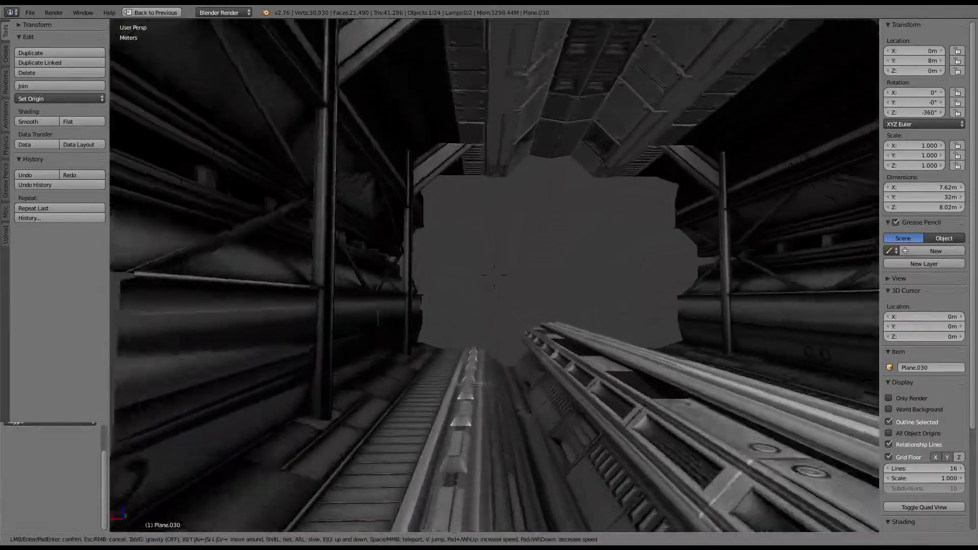
key("s")
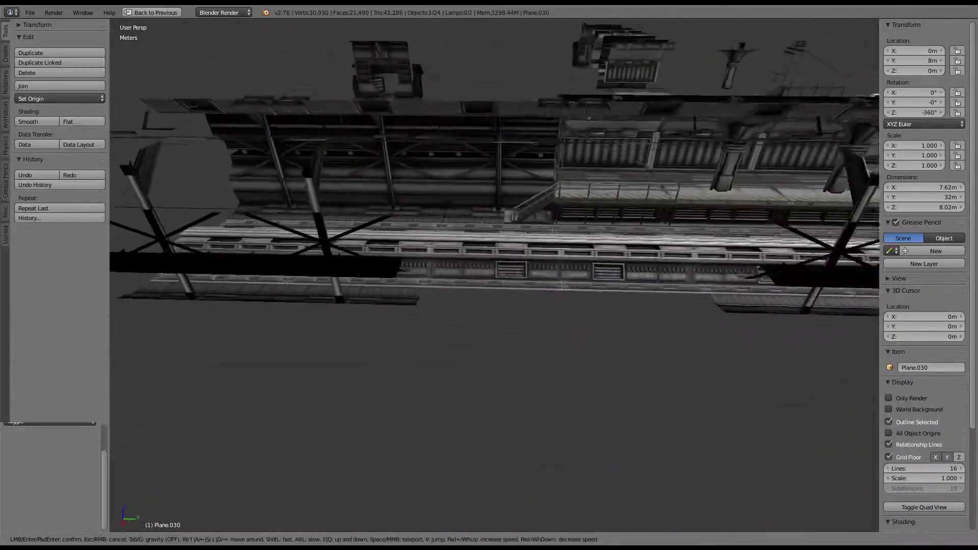
left_click(494, 275)
right_click(623, 310)
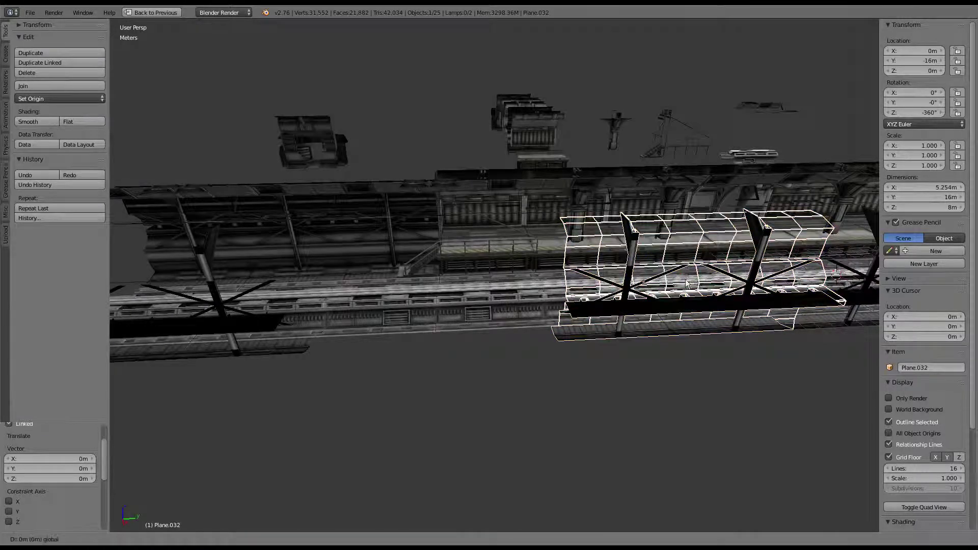
middle_click_drag(487, 288, 591, 267)
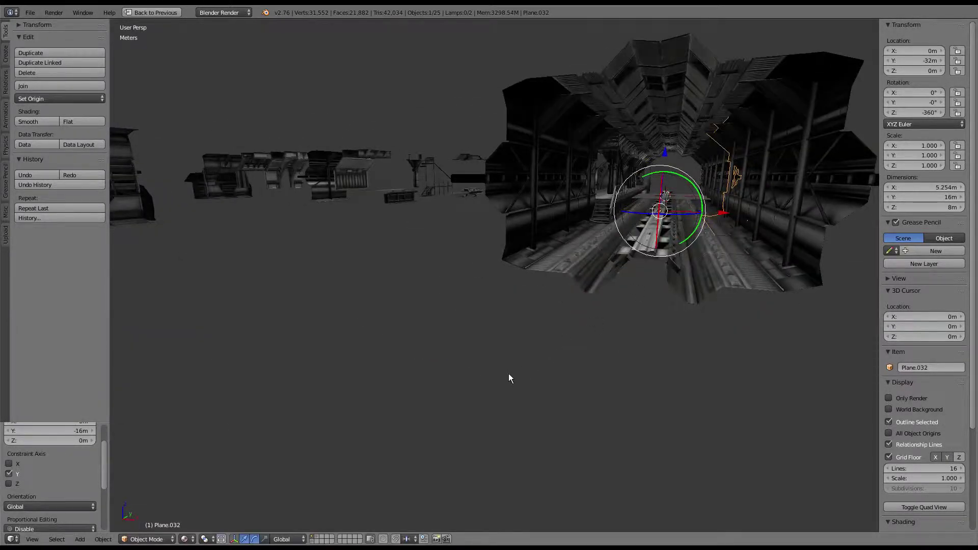
Fly down the tunnel in walk mode, approaching and backing away from a wall panel
key("shift+f")
key("w")
key("w")
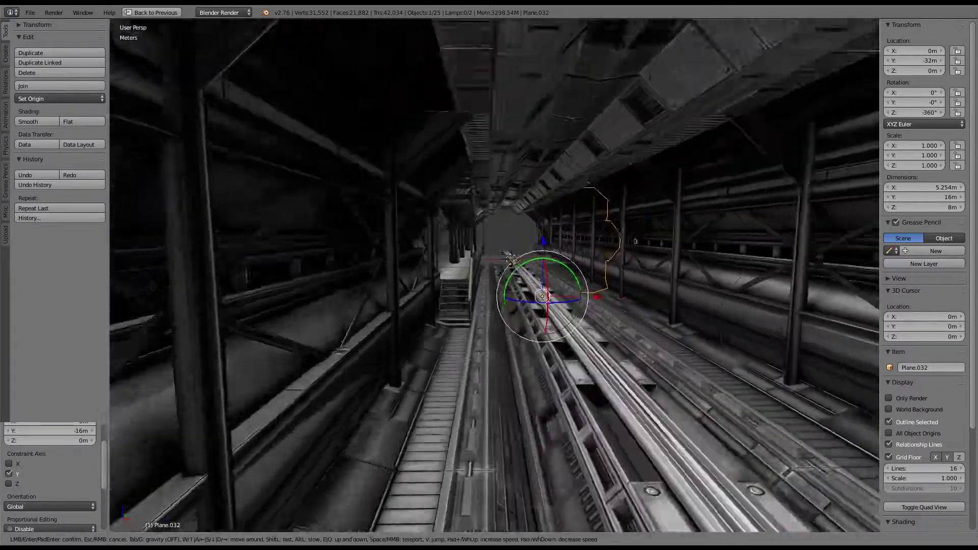
key("w")
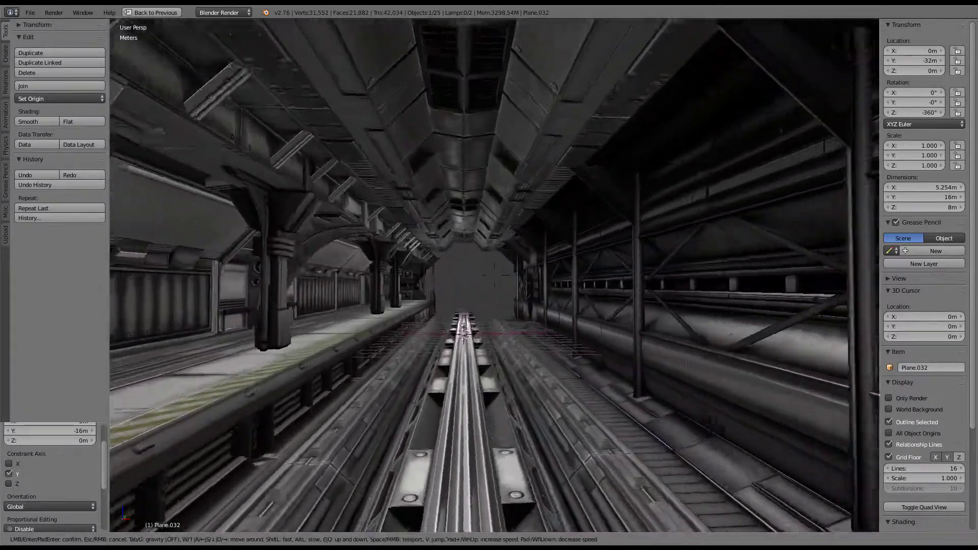
key("w")
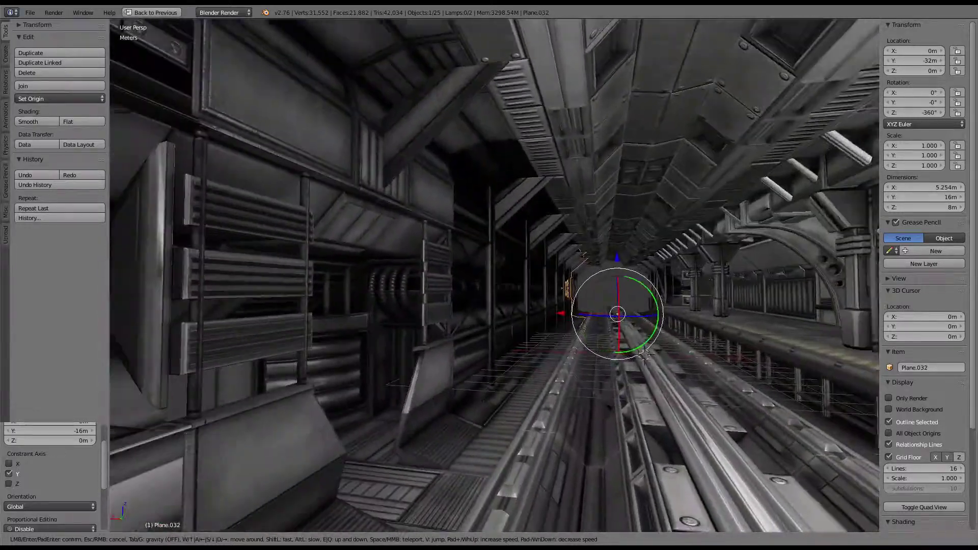
key("w")
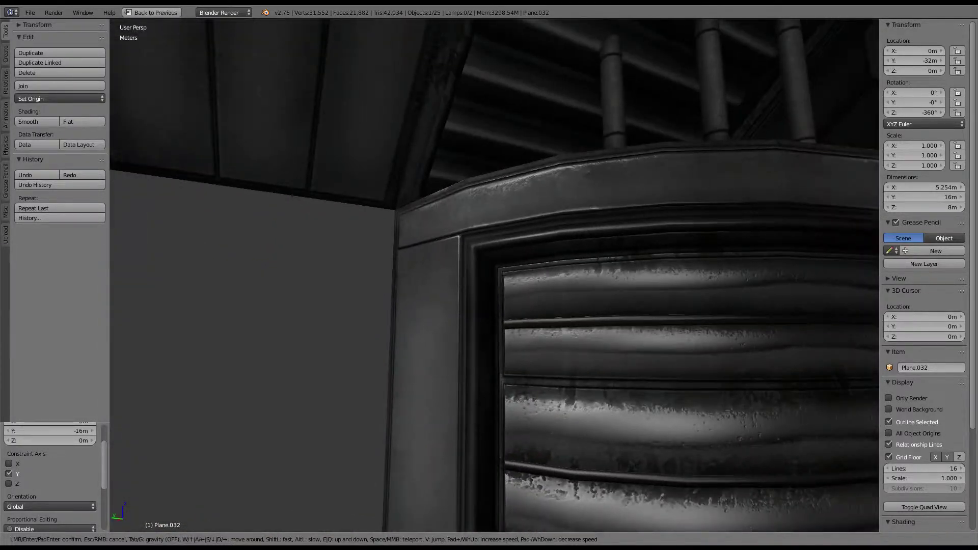
key("s")
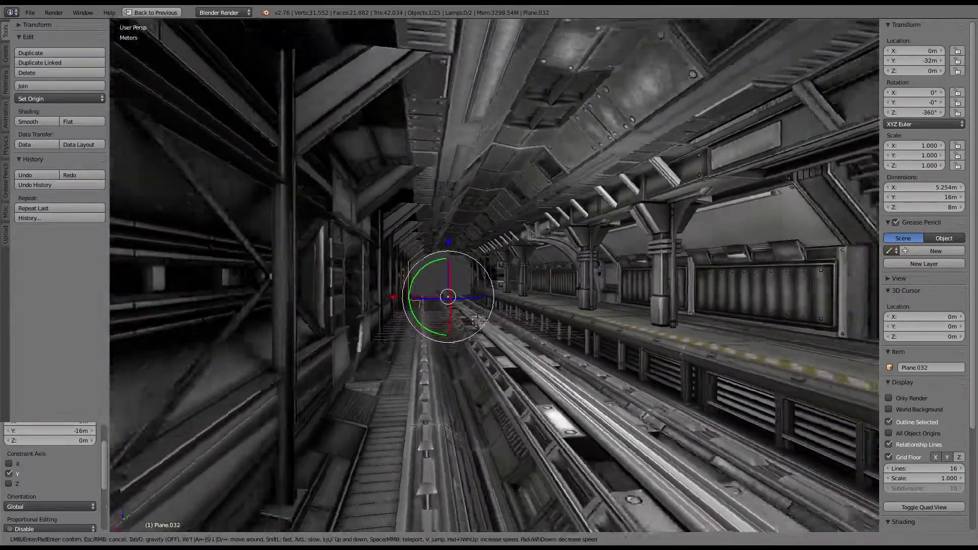
key("w")
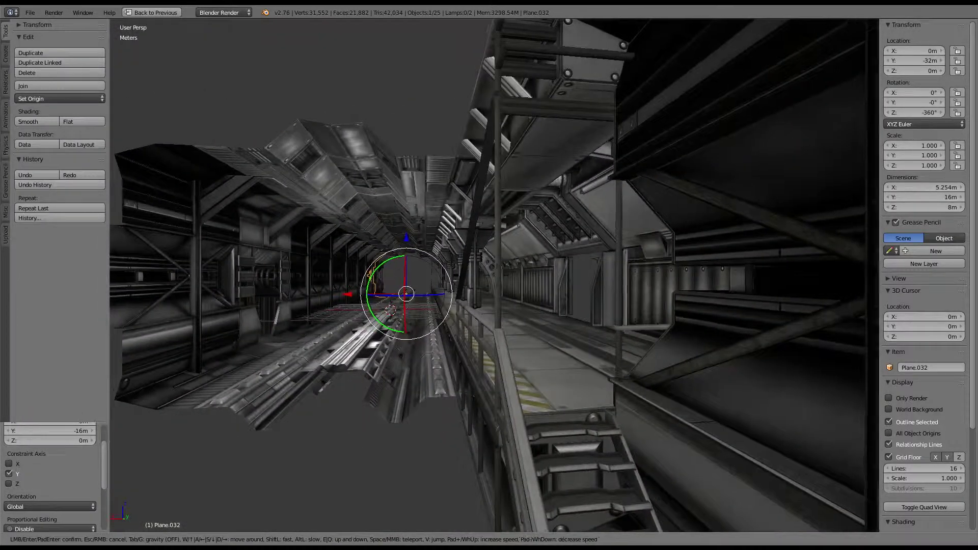
Walk along the tracks, rise above the tunnel, sidestep the platform and return inside
key("w")
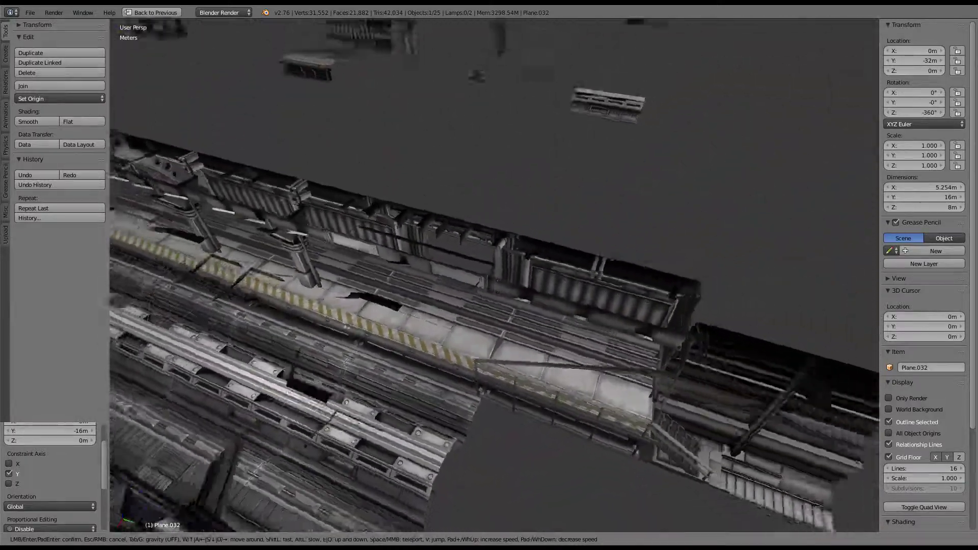
key("w")
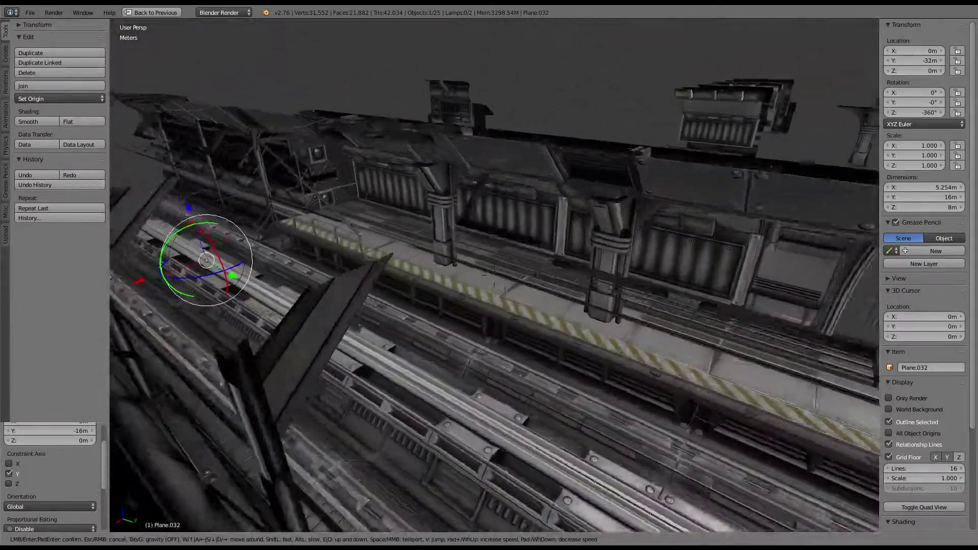
key("w")
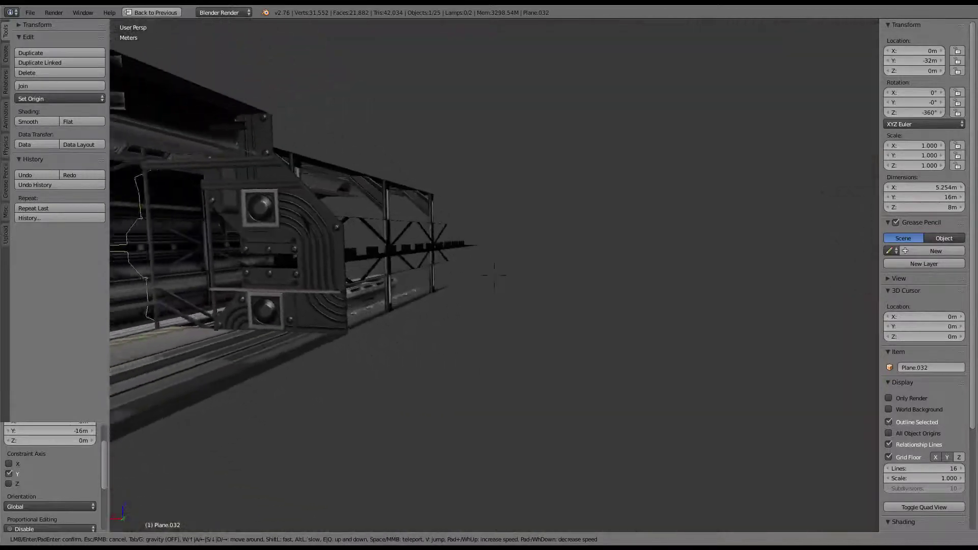
key("s")
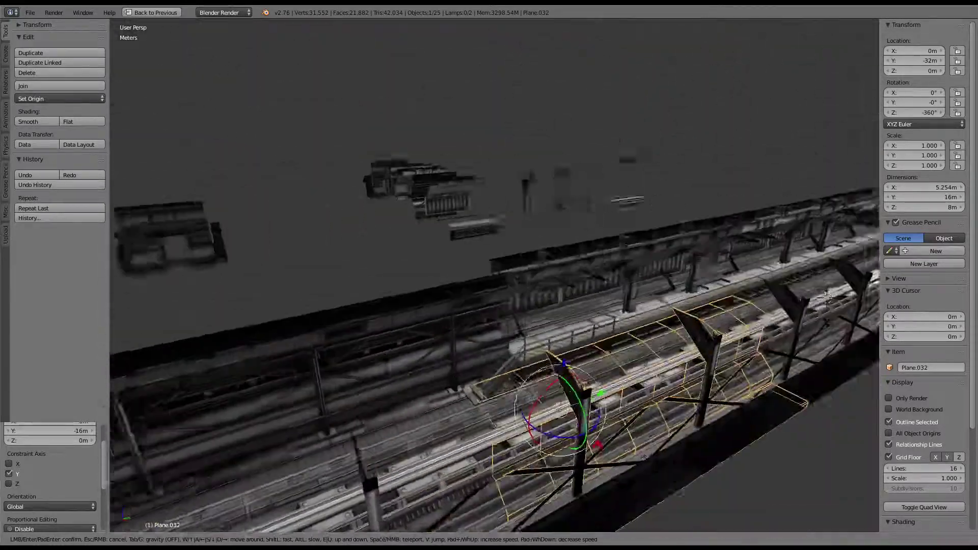
key("a")
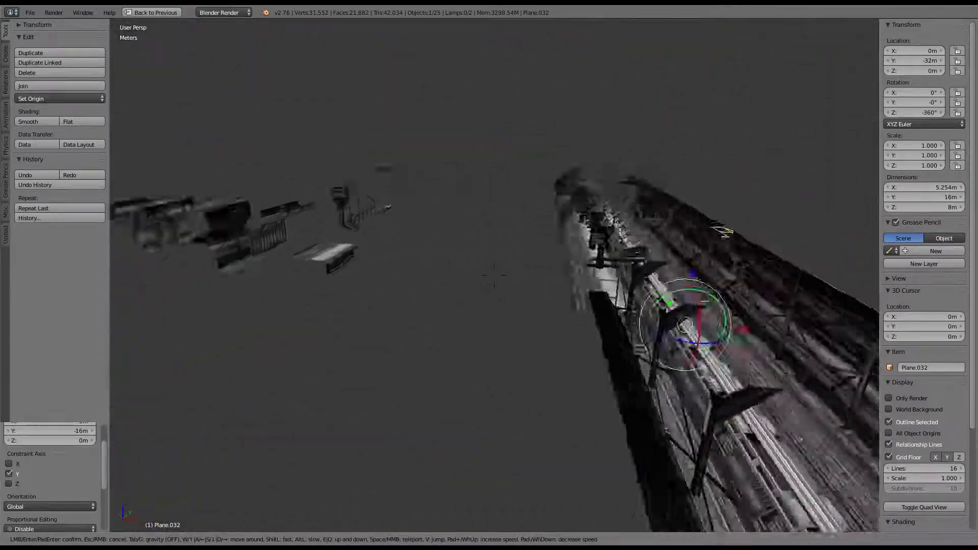
key("w")
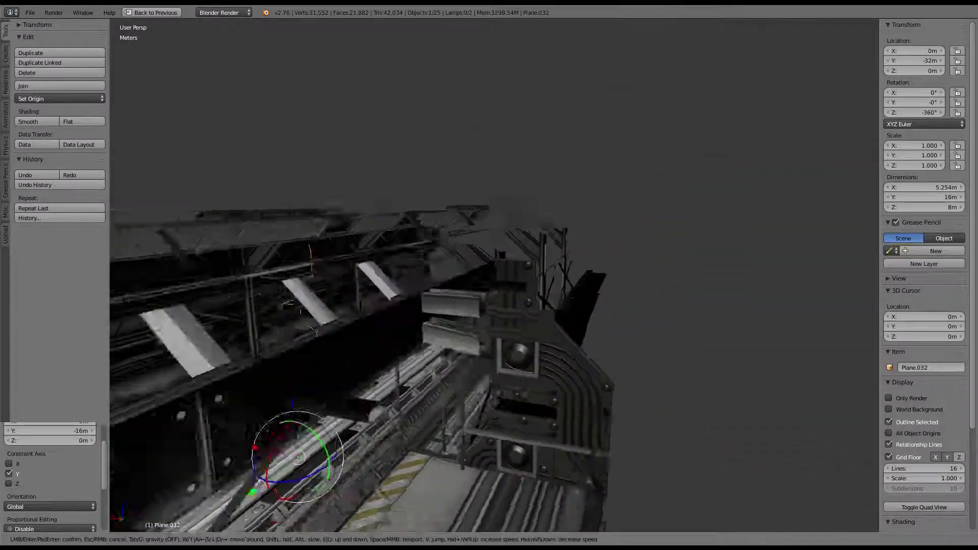
key("w")
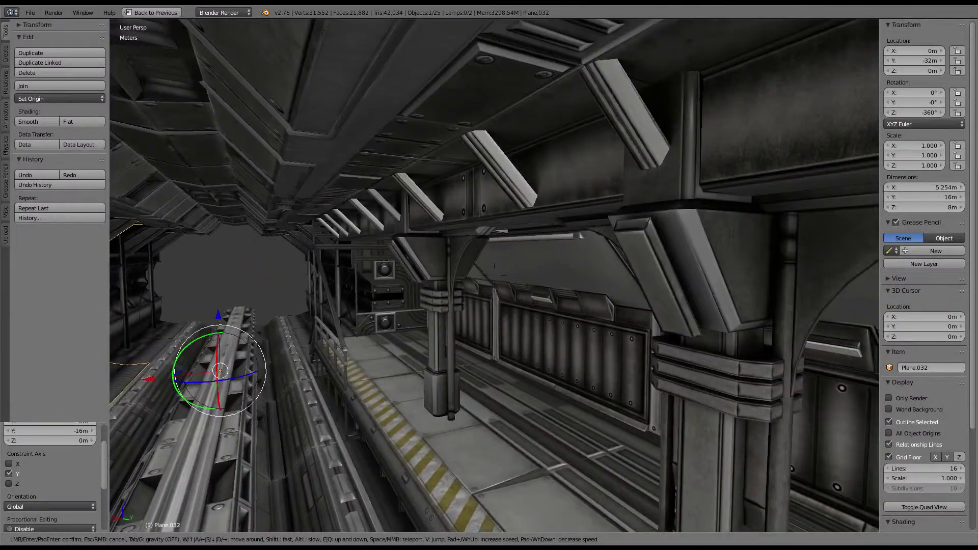
Leave walk mode, reposition the station wall piece, cancel a floor move, and orbit over the tunnel
key("s")
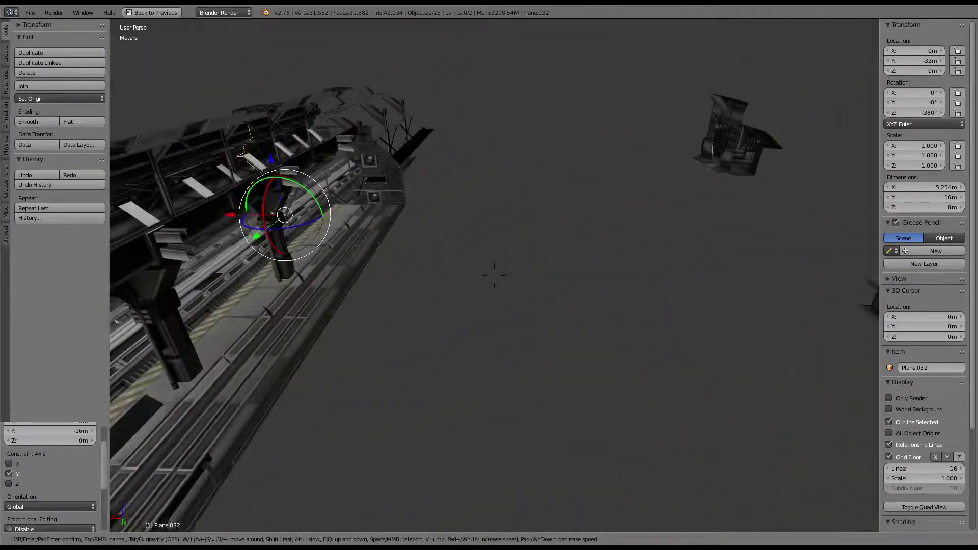
left_click(494, 276)
right_click(488, 268)
key("g")
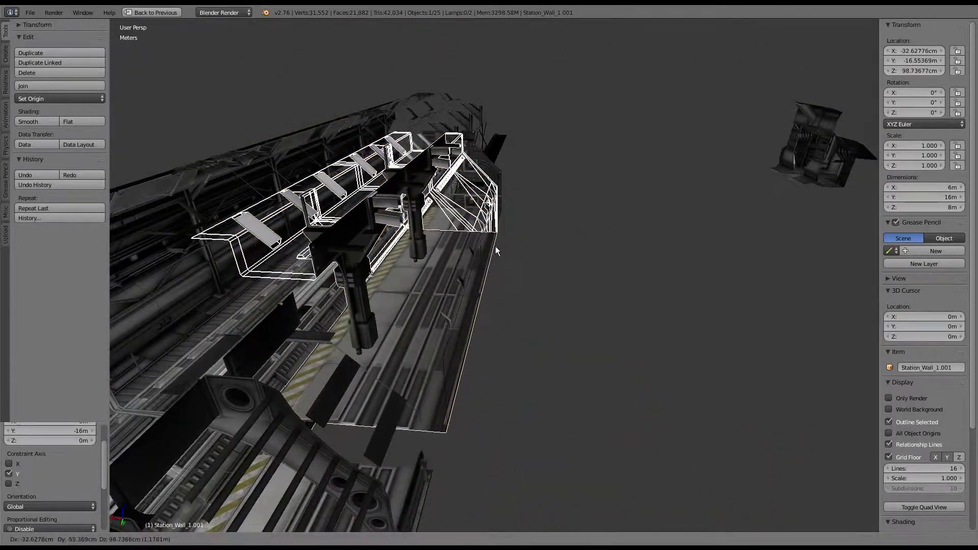
left_click(497, 239)
right_click(498, 232)
key("g")
right_click(534, 177)
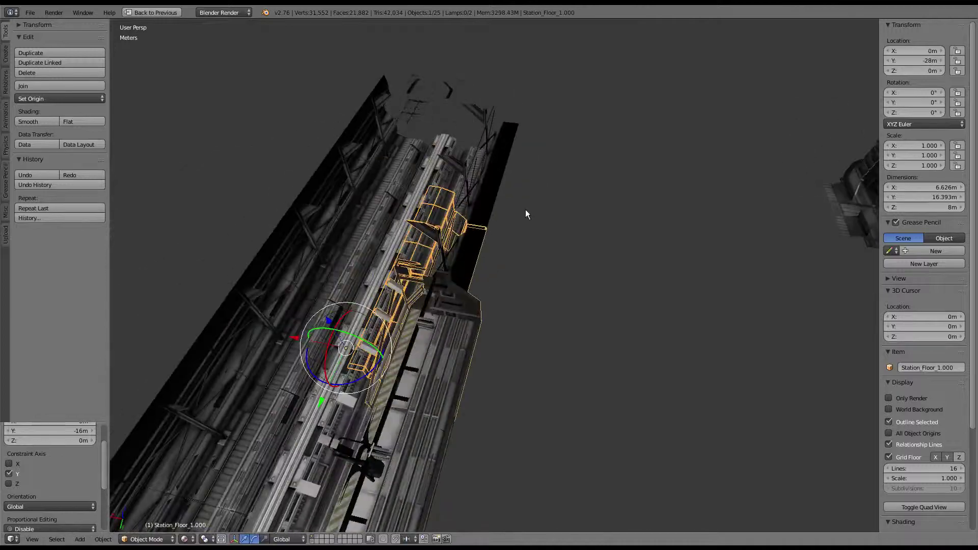
mouse_move(525, 209)
middle_mouse_down()
mouse_move(452, 344)
mouse_move(572, 374)
mouse_move(466, 310)
mouse_move(399, 299)
mouse_move(485, 344)
mouse_move(498, 321)
mouse_move(469, 300)
mouse_move(416, 288)
middle_mouse_up()
scroll(399, 300, "down", 3)
In Top Ortho view, shift the lone rail piece below the tunnel 1 m
key("KP_7")
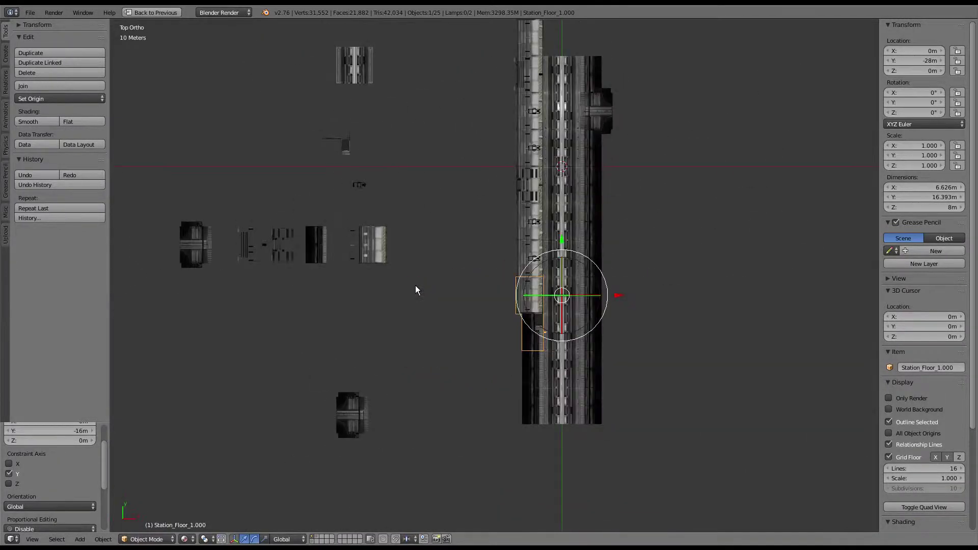
right_click(519, 390)
key("b")
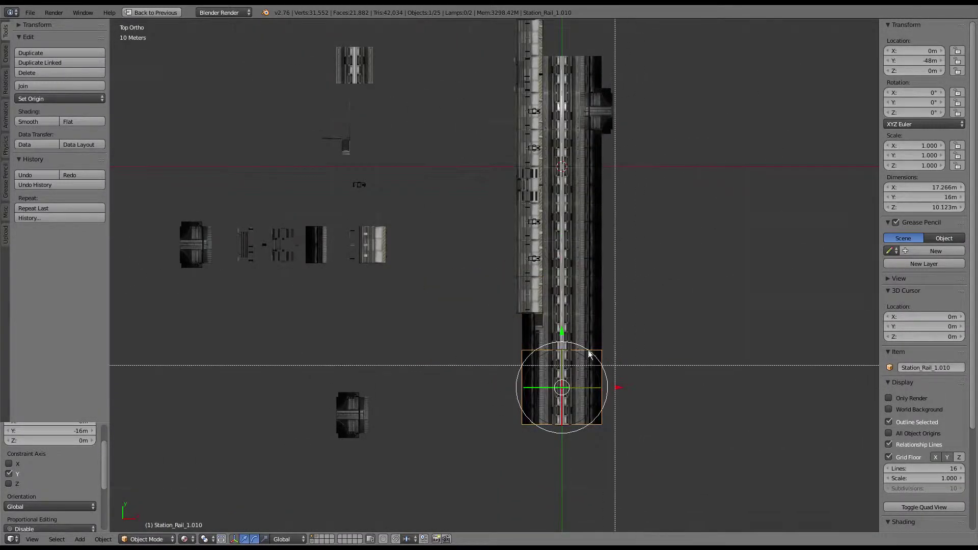
left_click(564, 336)
scroll(510, 328, "up", 2)
scroll(507, 322, "up", 2)
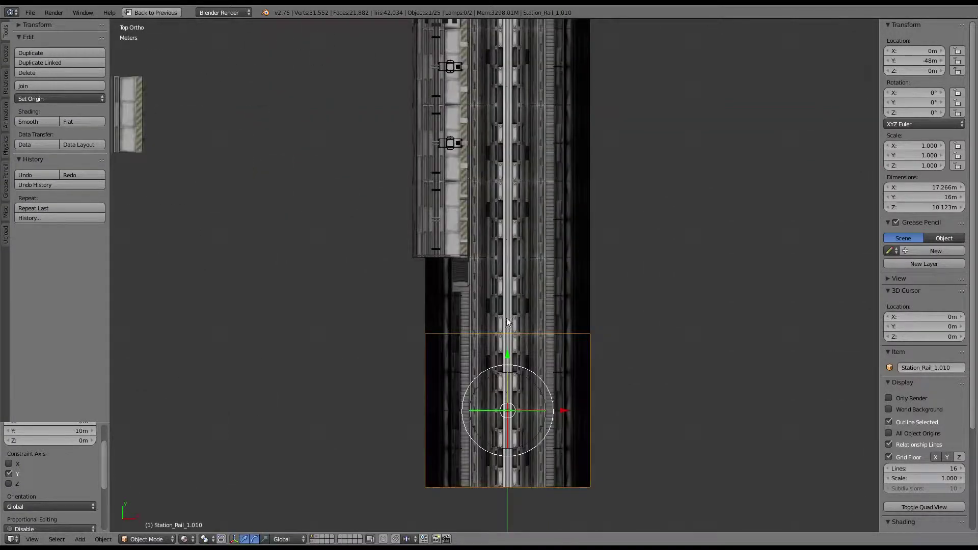
left_click(508, 361)
Move the rail piece and adjacent tunnel pieces 1 m along Y
right_click(499, 310, "shift")
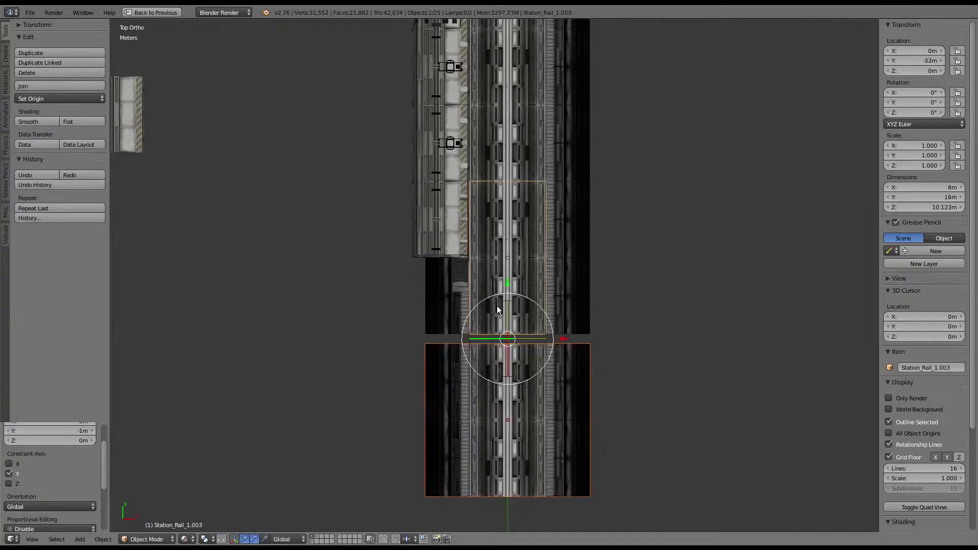
right_click(575, 291, "shift")
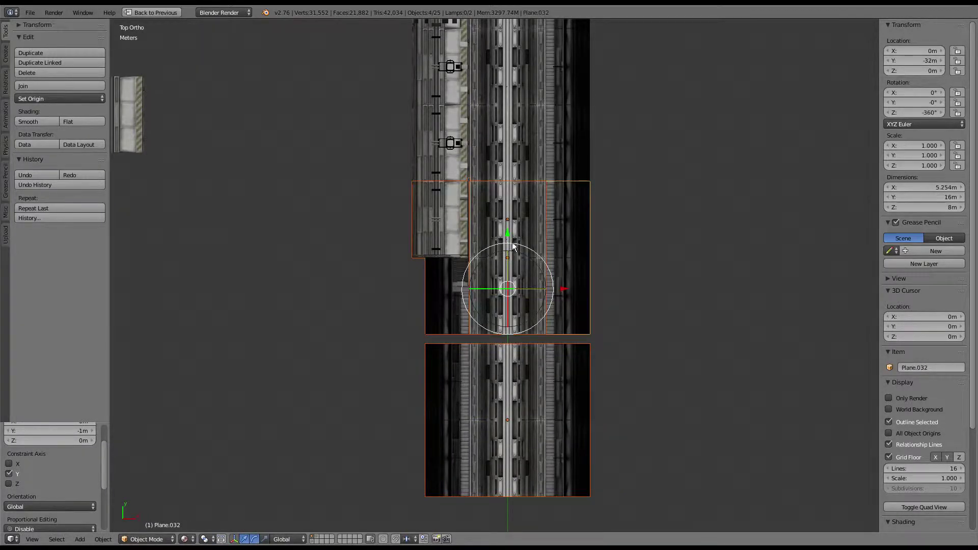
key("g")
key("y")
left_click(512, 243)
scroll(542, 244, "up", 4, "shift")
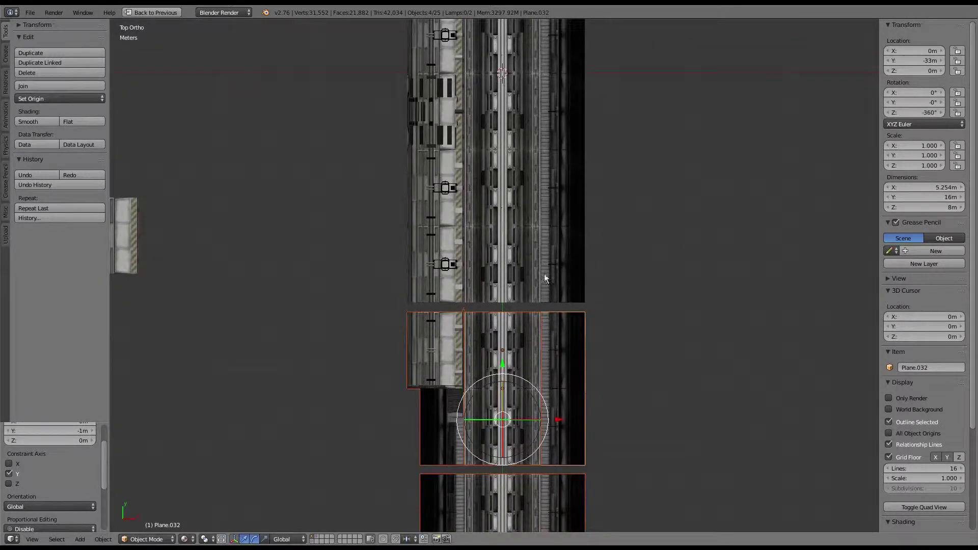
right_click(515, 255, "shift")
right_click(516, 255, "shift")
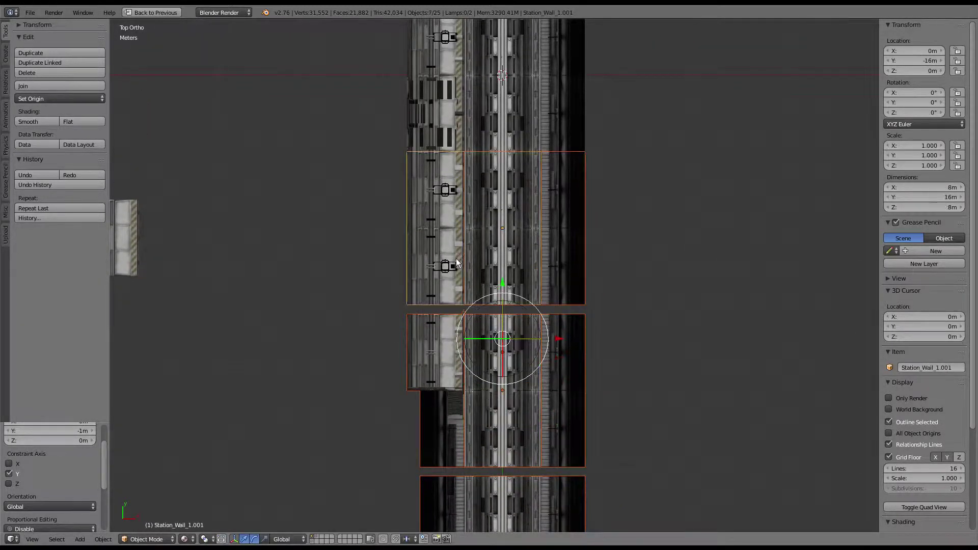
left_click(506, 295)
Shift the right-hand side strip and another floor piece 1 m along the tunnel
scroll(555, 320, "up", 4, "shift")
right_click(564, 257)
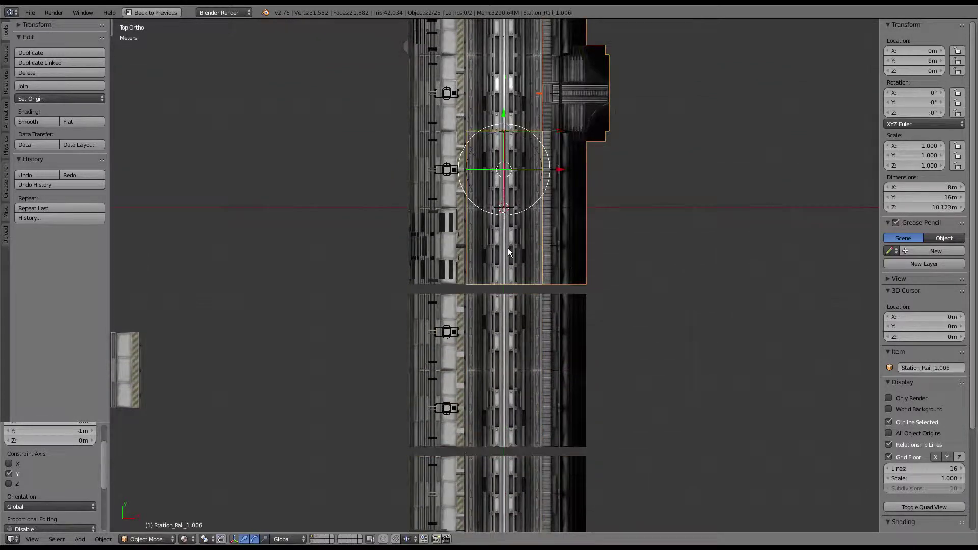
scroll(481, 227, "up", 3, "shift")
right_click(507, 261, "shift")
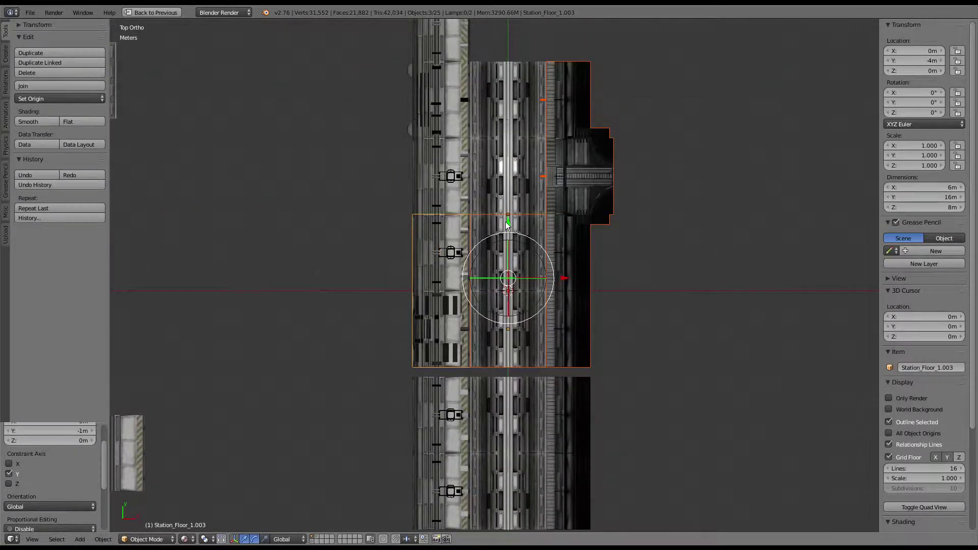
scroll(507, 224, "down", 2)
scroll(563, 405, "down", 4)
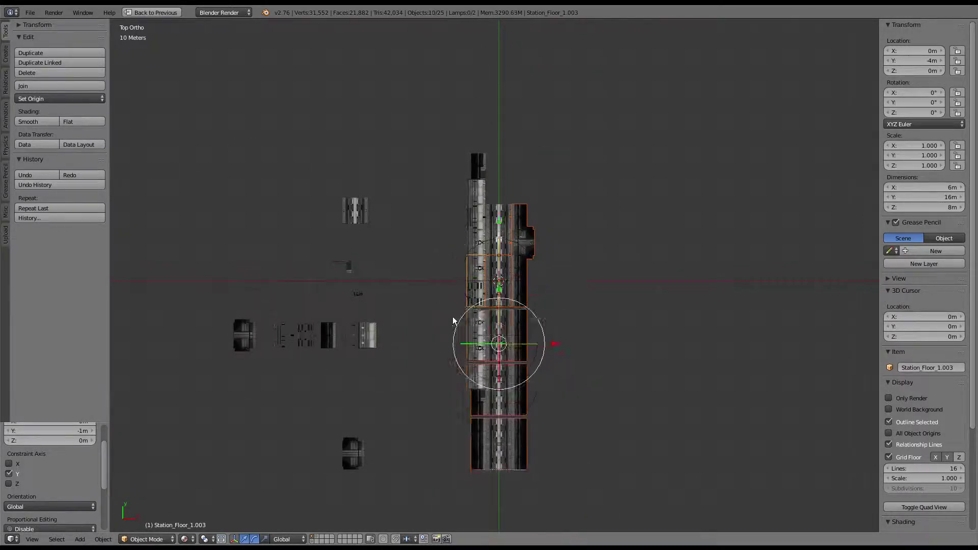
scroll(564, 223, "up", 5)
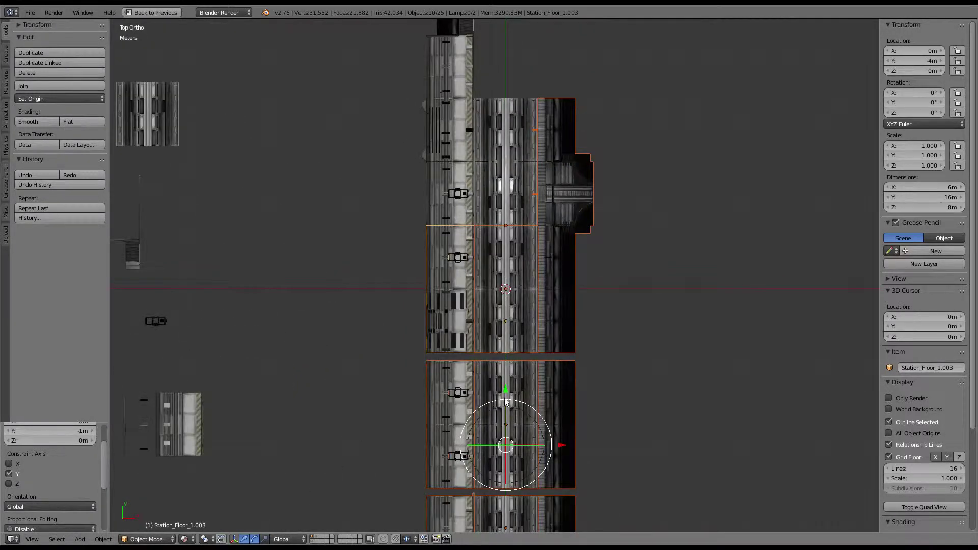
left_click_drag(503, 389, 506, 396)
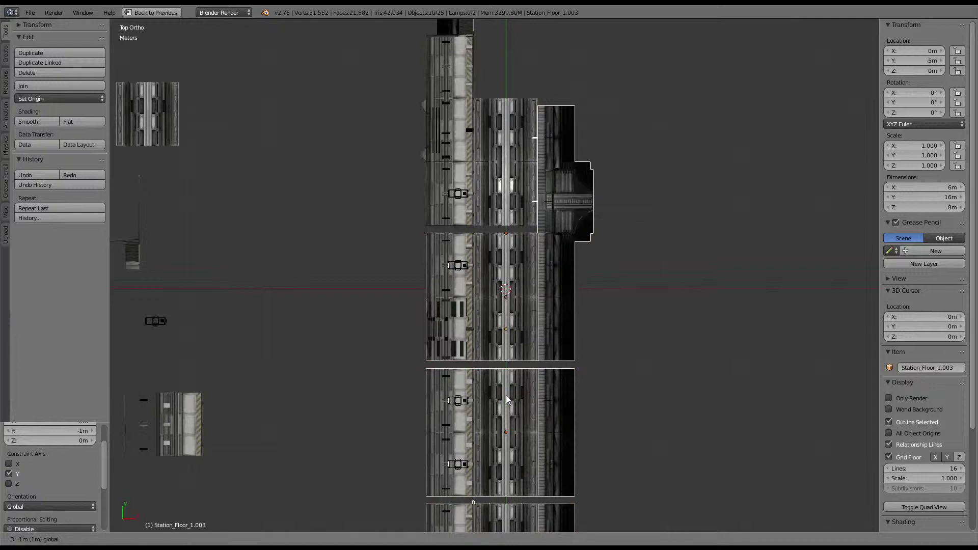
scroll(598, 147, "up", 2, "shift")
right_click(442, 124)
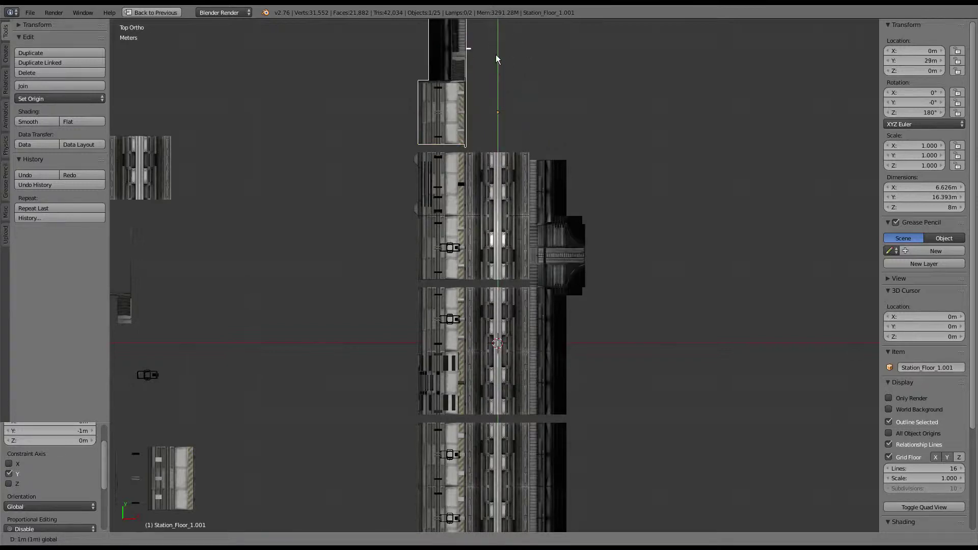
Delete the orange railing walkway Plane.030 from the station
mouse_move(509, 166)
middle_mouse_down()
mouse_move(442, 225)
mouse_move(257, 134)
mouse_move(400, 211)
mouse_move(400, 272)
mouse_move(390, 275)
mouse_move(426, 279)
mouse_move(475, 314)
mouse_move(455, 313)
mouse_move(486, 307)
mouse_move(517, 256)
mouse_move(501, 289)
mouse_move(524, 292)
mouse_move(516, 267)
mouse_move(554, 239)
mouse_move(491, 169)
mouse_move(506, 122)
mouse_move(573, 138)
mouse_move(546, 284)
mouse_move(617, 329)
middle_mouse_up()
right_click(426, 278)
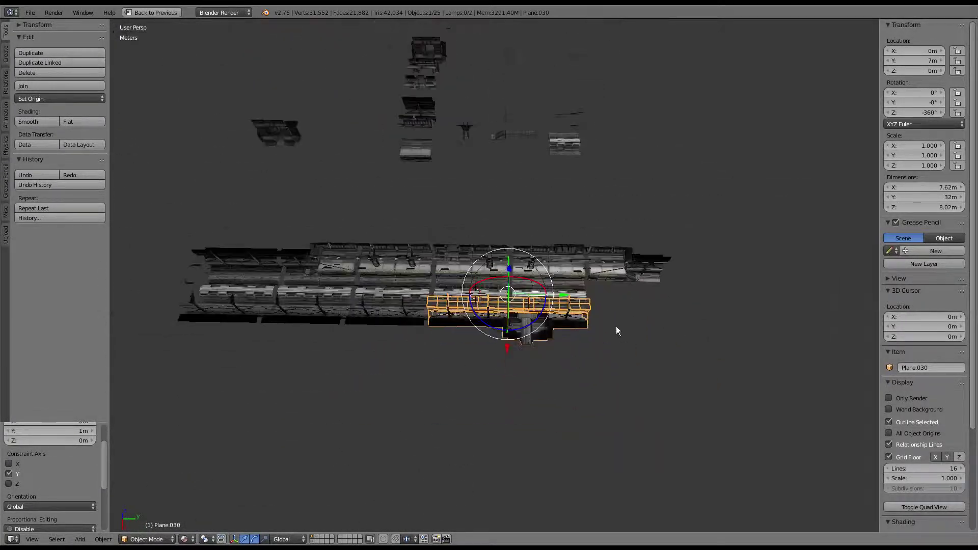
key("Delete")
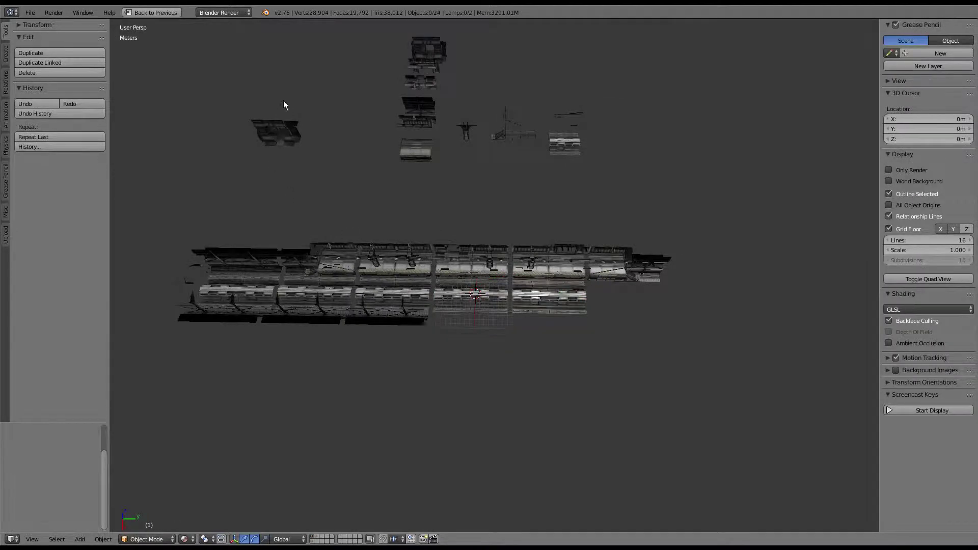
Clear the side-tunnel piece's location to the origin and place it at Y 3 m in Top Ortho
right_click(279, 131)
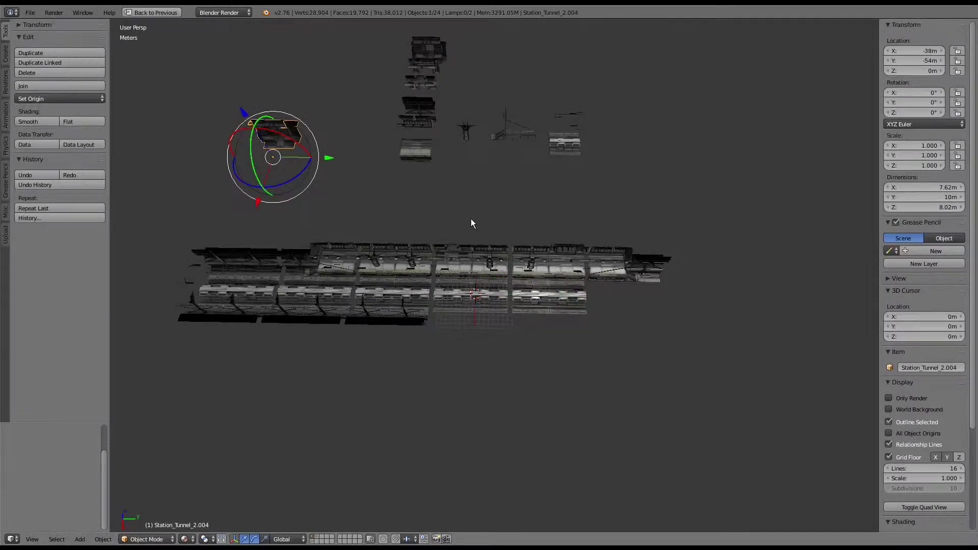
key("alt+g")
scroll(479, 255, "up", 2)
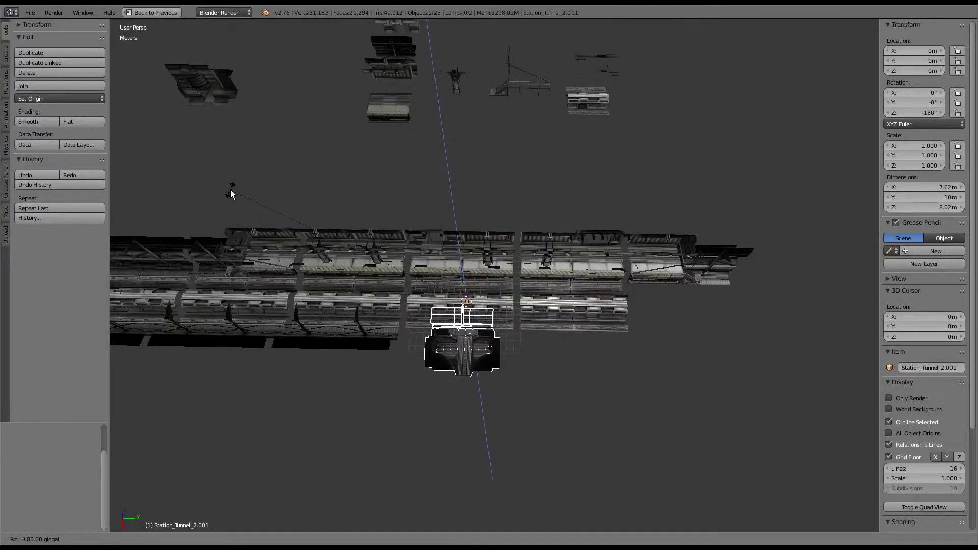
middle_click_drag(367, 320, 586, 271)
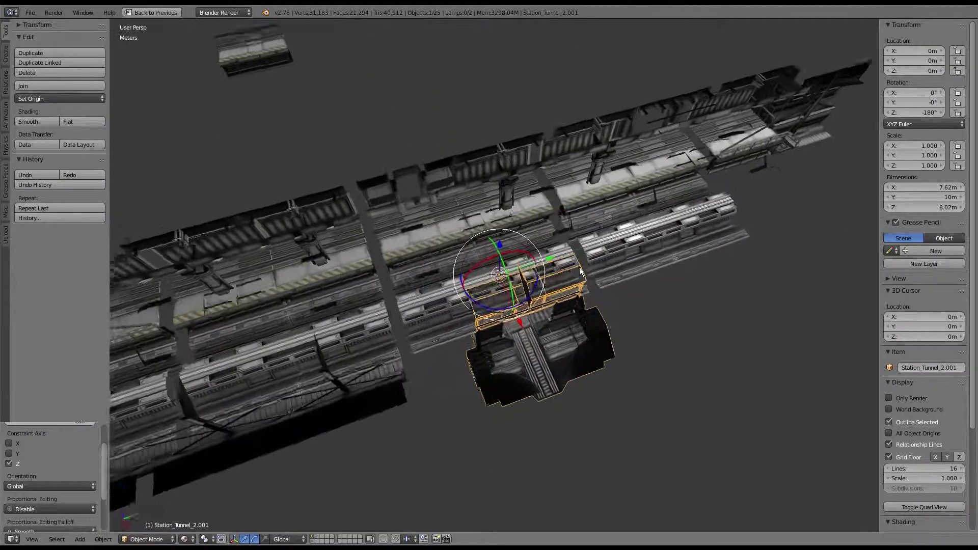
key("KP_7")
key("KP_5")
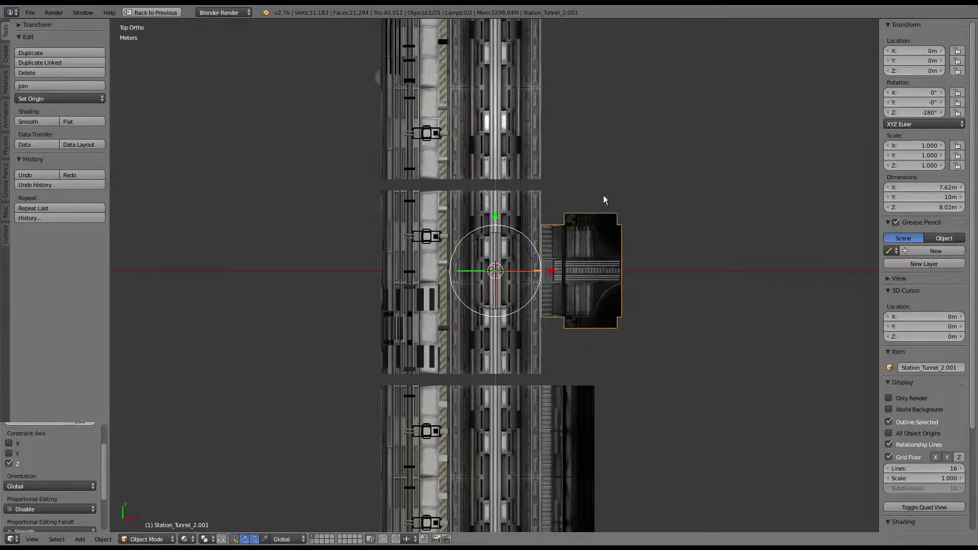
left_click(503, 186)
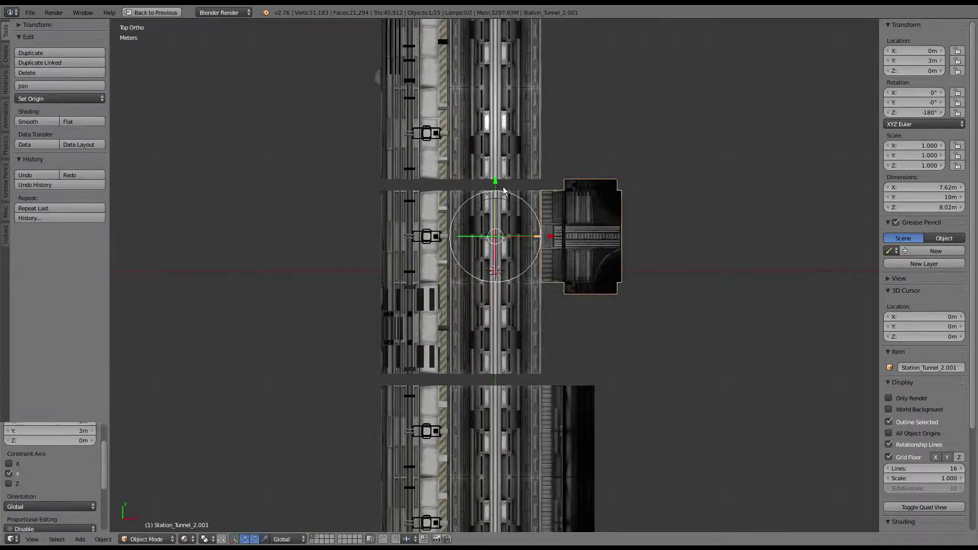
scroll(503, 187, "down", 5)
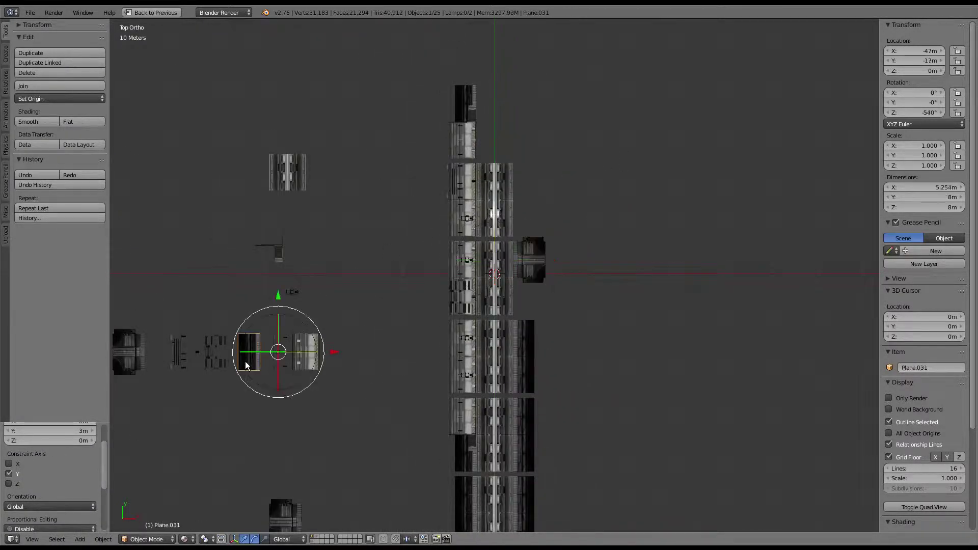
mouse_move(333, 367)
middle_mouse_down("shift")
mouse_move(483, 295)
mouse_move(439, 329)
middle_mouse_up("shift")
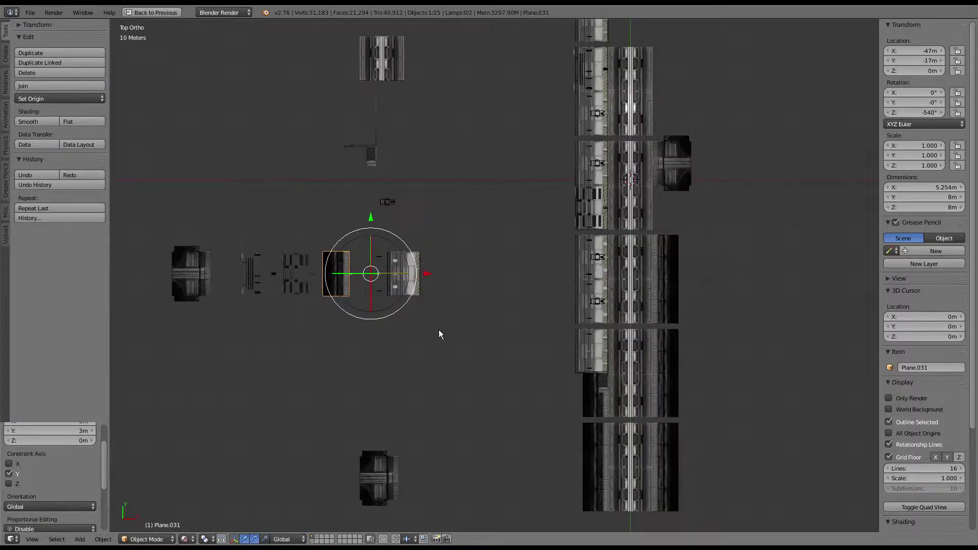
Duplicate the Plane.031 wall panel at the origin and rotate it 180° to face the tunnel
key("shift+d")
right_click(445, 362)
key("alt+g")
key("KP_Decimal")
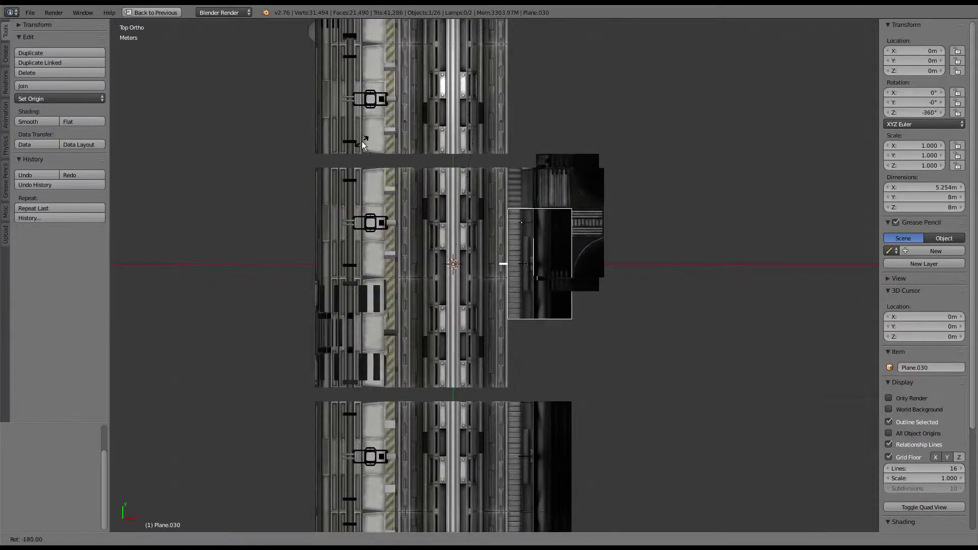
Move the rotated wall panel to Y -5 m beside the side tunnel
left_click(362, 142)
key("g")
key("y")
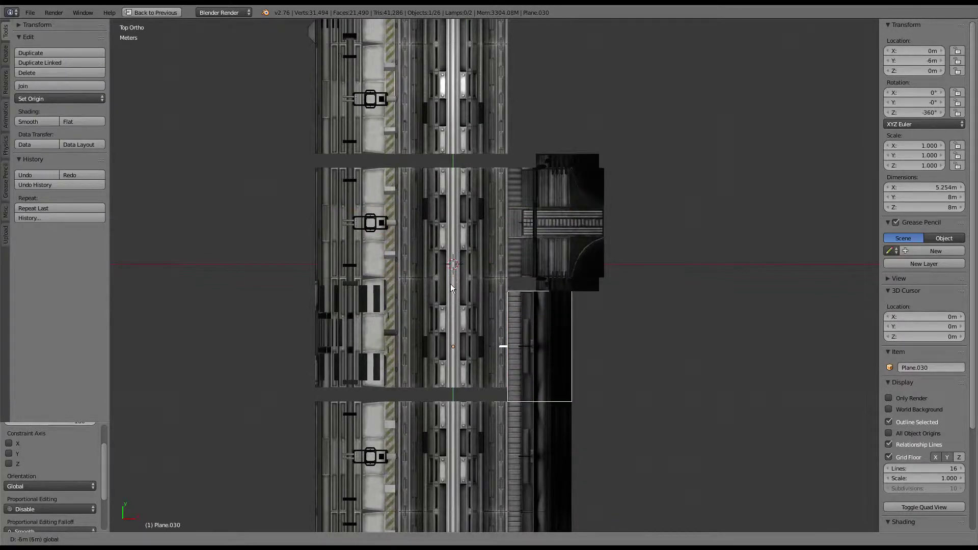
left_click(451, 279)
mouse_move(451, 279)
middle_mouse_down()
mouse_move(529, 227)
mouse_move(510, 219)
mouse_move(487, 317)
mouse_move(598, 293)
mouse_move(631, 295)
mouse_move(582, 319)
mouse_move(598, 283)
mouse_move(444, 319)
mouse_move(607, 300)
mouse_move(423, 350)
mouse_move(496, 349)
middle_mouse_up()
key("a")
Join the wall panel with the side-tunnel piece into Station_Tunnel_2.001
right_click(497, 349)
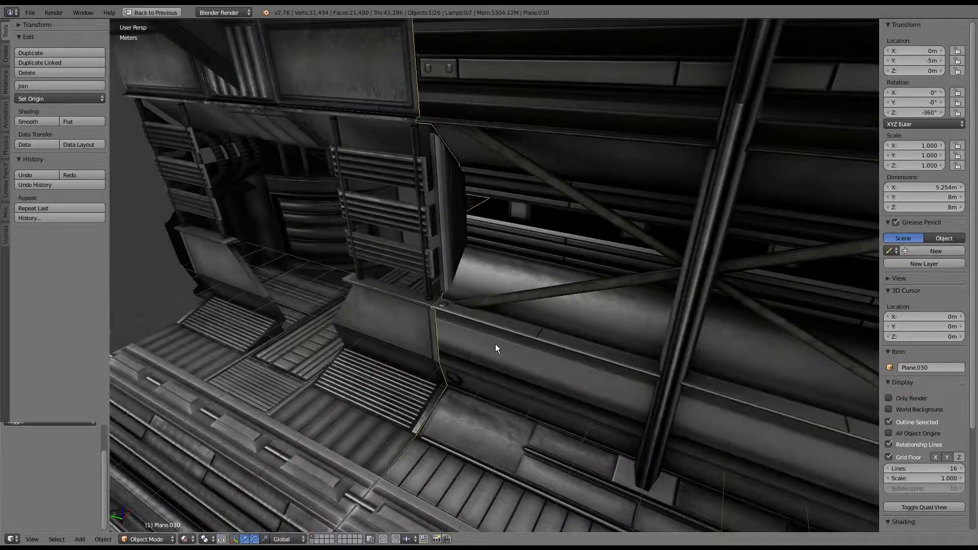
mouse_move(409, 326)
middle_mouse_down()
mouse_move(617, 330)
mouse_move(559, 322)
middle_mouse_up()
left_click(103, 539)
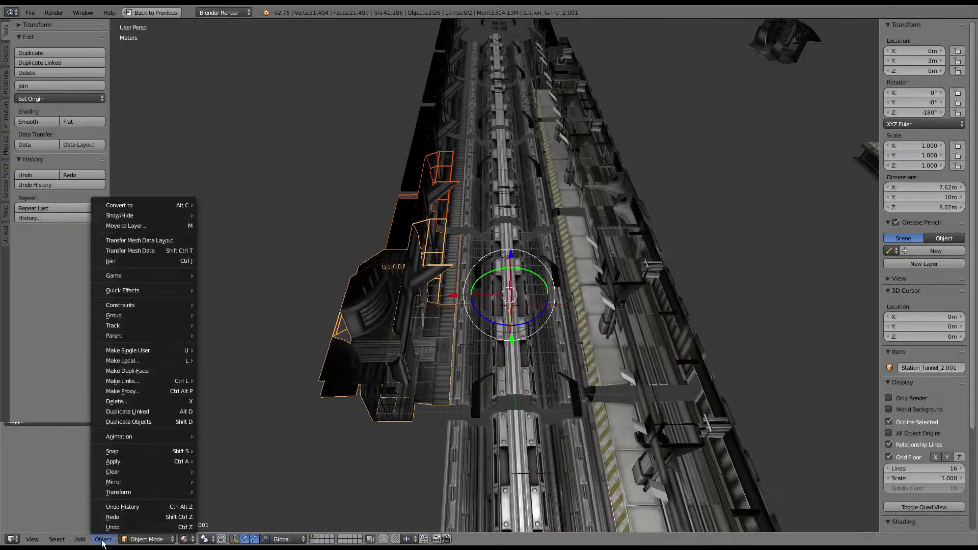
left_click(213, 355)
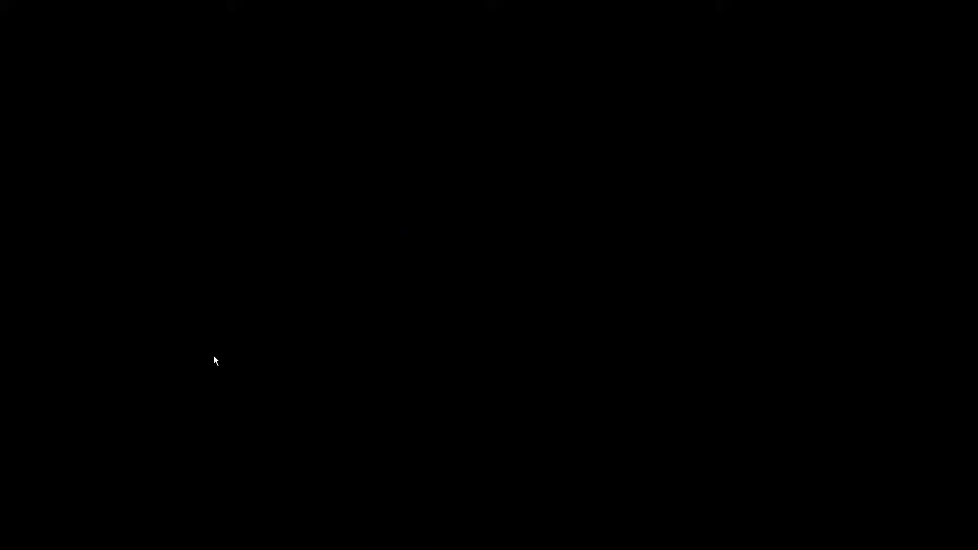
scroll(390, 351, "down", 2)
Duplicate rail section Station_Rail_1.007 and place the copy at the tunnel's far end, Y 33 m
scroll(408, 344, "down", 5)
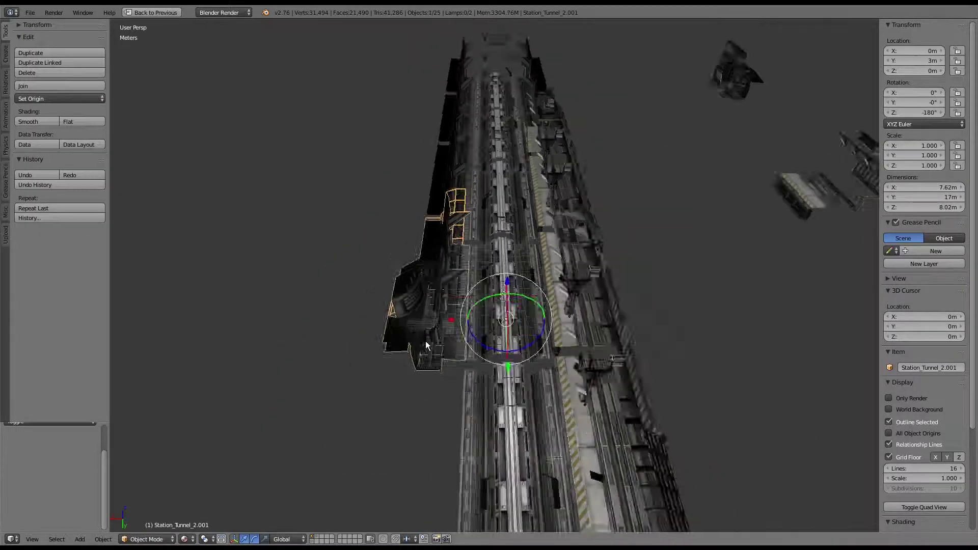
mouse_move(426, 341)
middle_mouse_down()
mouse_move(557, 382)
mouse_move(579, 357)
mouse_move(424, 229)
mouse_move(618, 287)
mouse_move(562, 290)
mouse_move(600, 340)
mouse_move(508, 360)
middle_mouse_up()
right_click(578, 357)
right_click(600, 340)
right_click(509, 360)
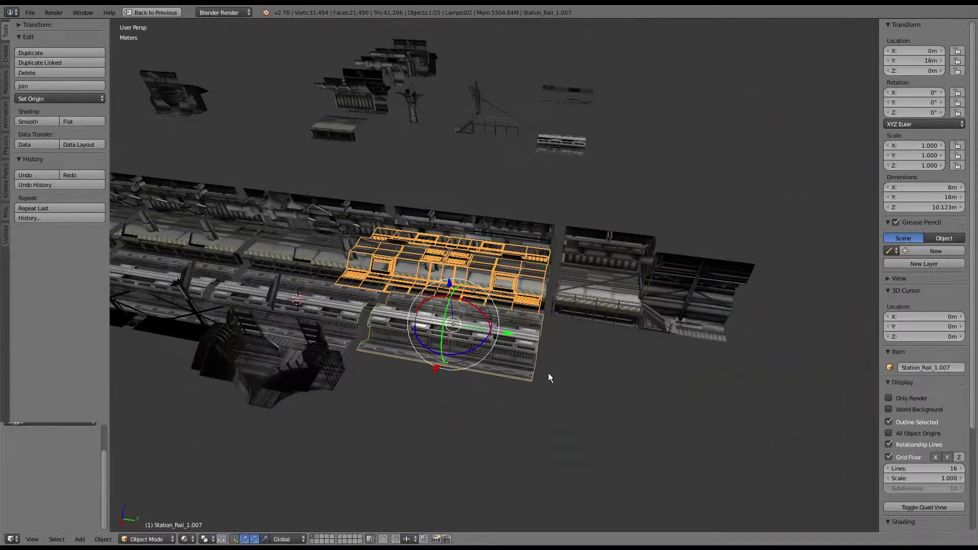
key("shift+d")
key("Escape")
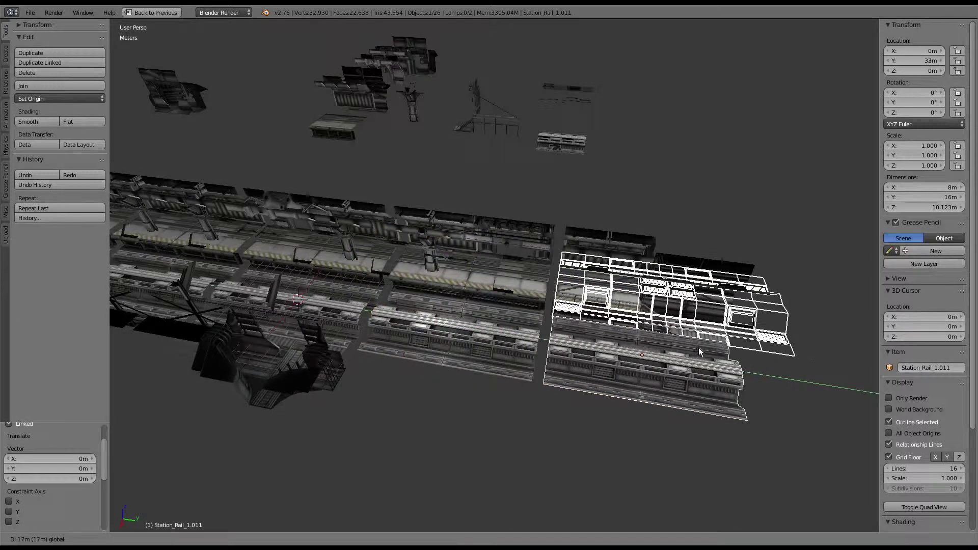
left_click(698, 347)
Inspect the new rail section, then view the tunnel from the orthographic top view
mouse_move(699, 348)
middle_mouse_down()
mouse_move(519, 286)
mouse_move(622, 358)
mouse_move(602, 202)
middle_mouse_up()
right_click(519, 286)
key("KP_7")
scroll(622, 359, "down", 2)
scroll(622, 359, "down", 1)
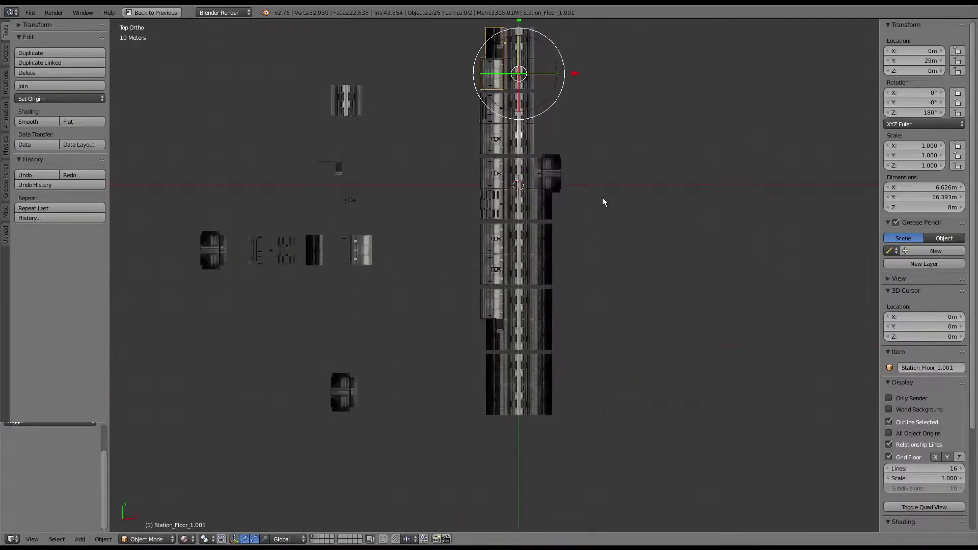
Select the three right-side wall panels of the tunnel
right_click(489, 409)
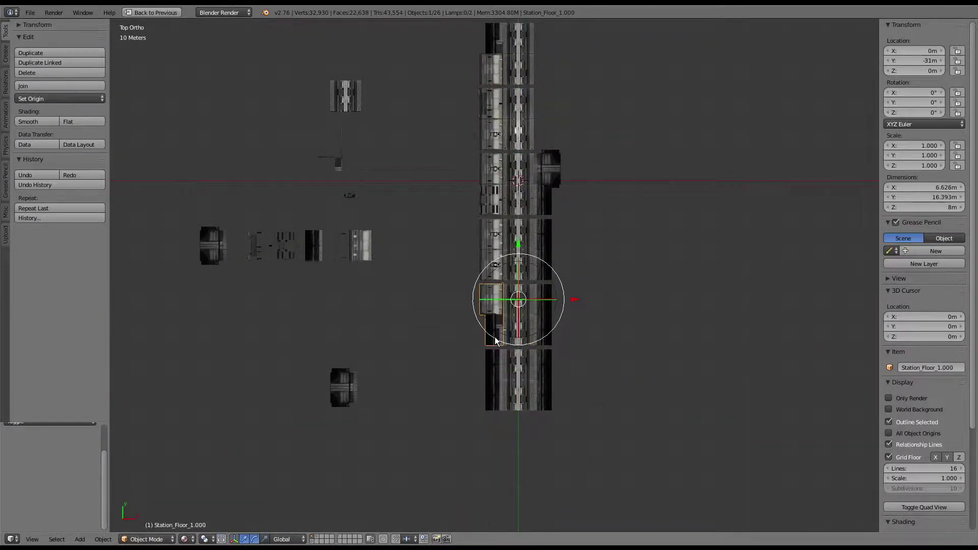
middle_click_drag(474, 315, 468, 372, "shift")
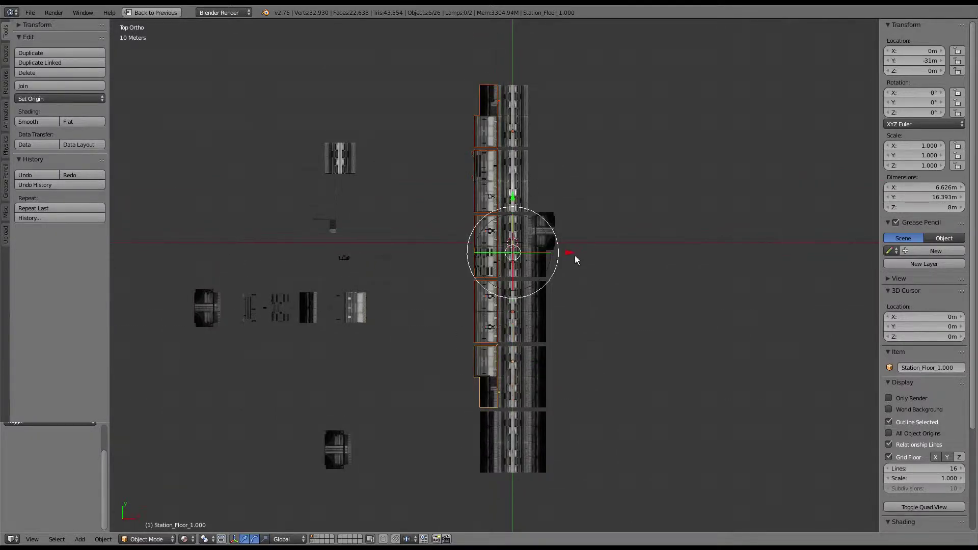
scroll(573, 257, "up", 6)
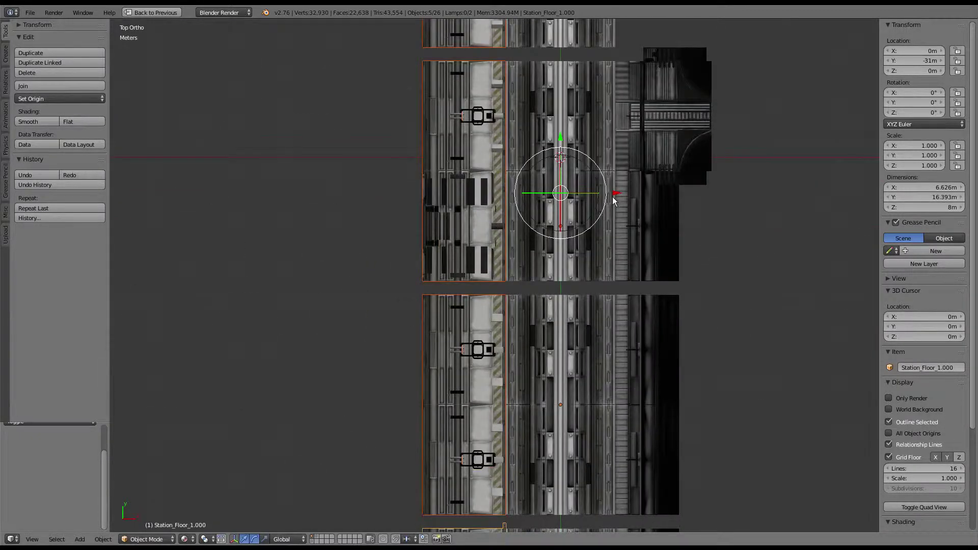
right_click(609, 194)
scroll(601, 192, "down", 6)
right_click(535, 378)
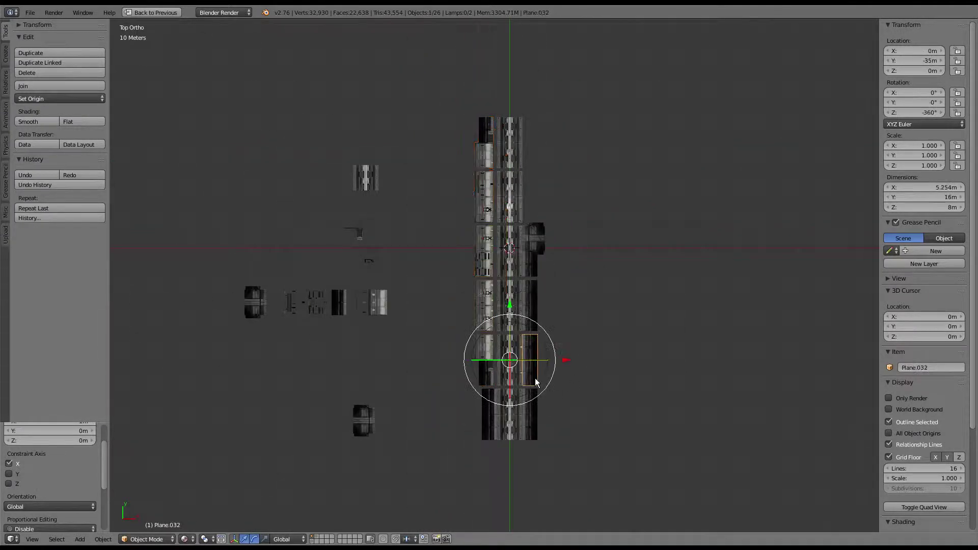
right_click(530, 306, "shift")
right_click(535, 245, "shift")
Shift the selected wall panels 1 m outward along X, then deselect all
scroll(622, 341, "up", 3)
scroll(601, 326, "up", 2)
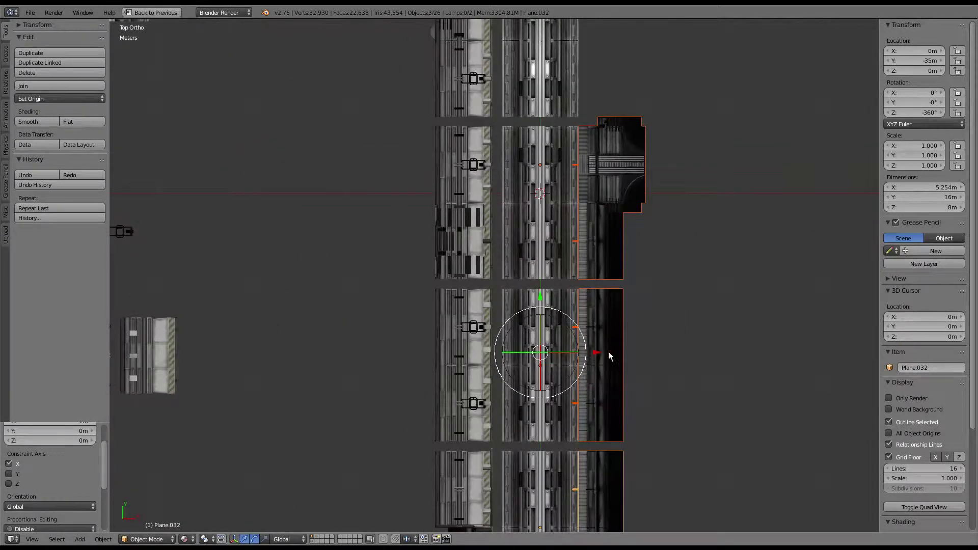
scroll(576, 300, "up", 3)
left_click_drag(532, 290, 546, 290)
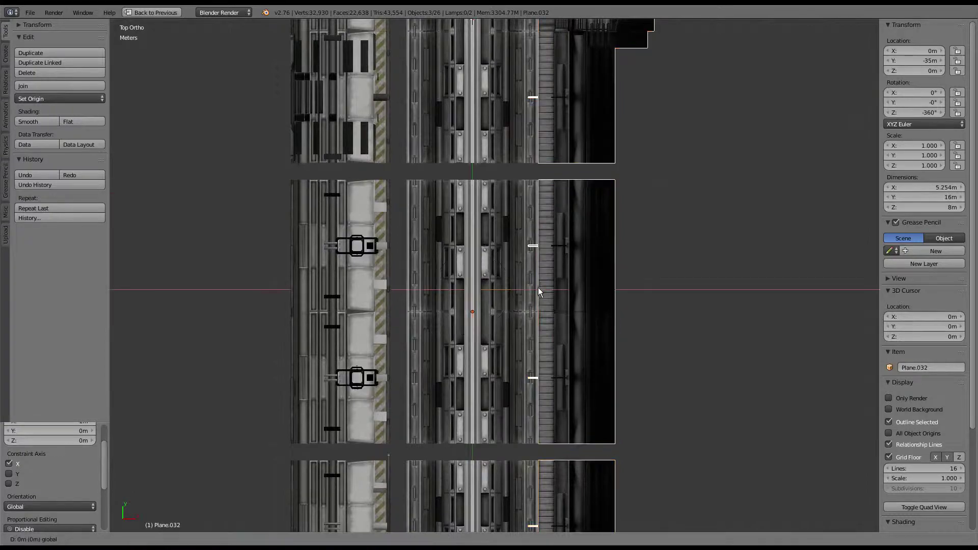
key("KP_5")
key("a")
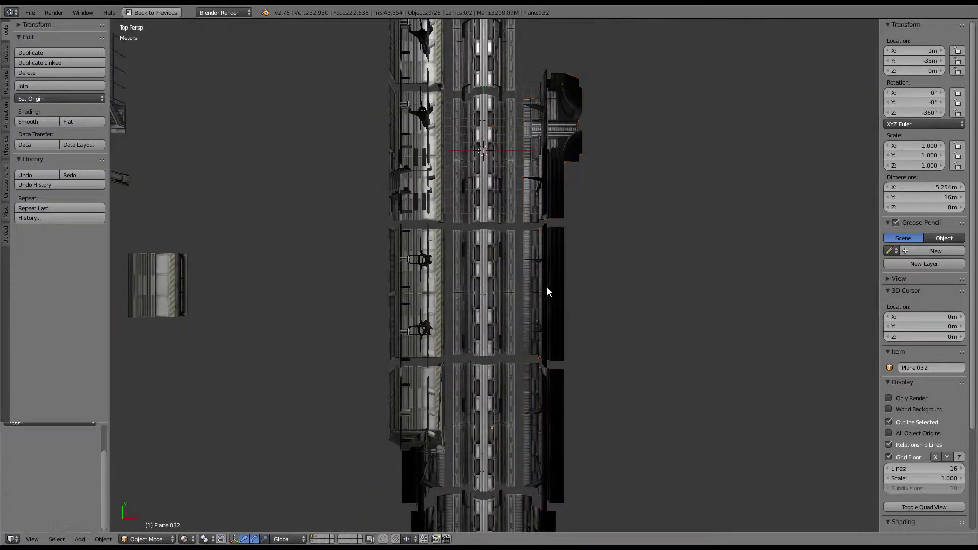
mouse_move(546, 288)
middle_mouse_down()
mouse_move(517, 173)
mouse_move(524, 230)
mouse_move(515, 232)
mouse_move(698, 239)
mouse_move(729, 229)
mouse_move(342, 311)
mouse_move(324, 304)
mouse_move(246, 314)
mouse_move(247, 304)
middle_mouse_up()
right_click(342, 312)
mouse_move(301, 279)
middle_mouse_down()
mouse_move(424, 266)
mouse_move(519, 351)
mouse_move(594, 305)
mouse_move(394, 222)
mouse_move(463, 190)
mouse_move(479, 303)
mouse_move(435, 314)
mouse_move(574, 244)
mouse_move(498, 281)
middle_mouse_up()
mouse_move(372, 304)
middle_mouse_down()
mouse_move(548, 236)
mouse_move(501, 286)
mouse_move(558, 277)
mouse_move(526, 270)
mouse_move(530, 255)
middle_mouse_up()
scroll(557, 277, "up", 2)
right_click(557, 277)
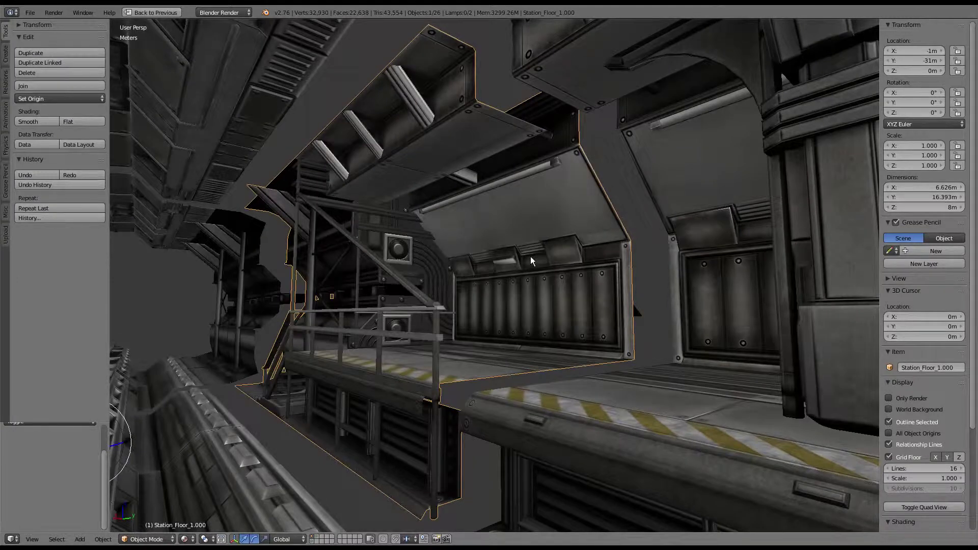